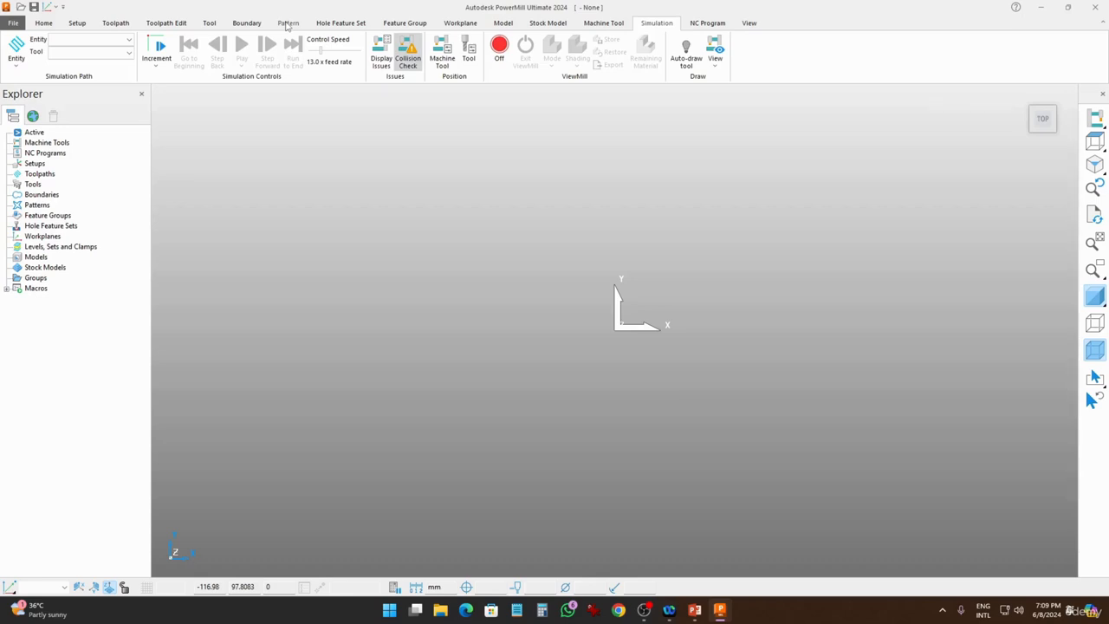
Step: Create a new empty pattern
click(287, 23)
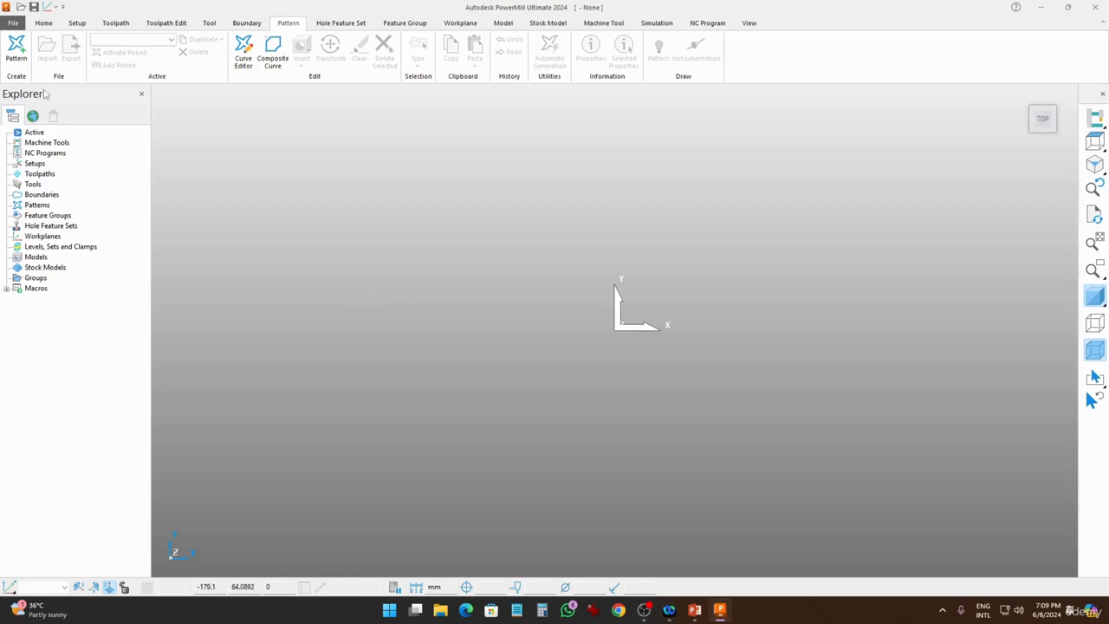
click(18, 48)
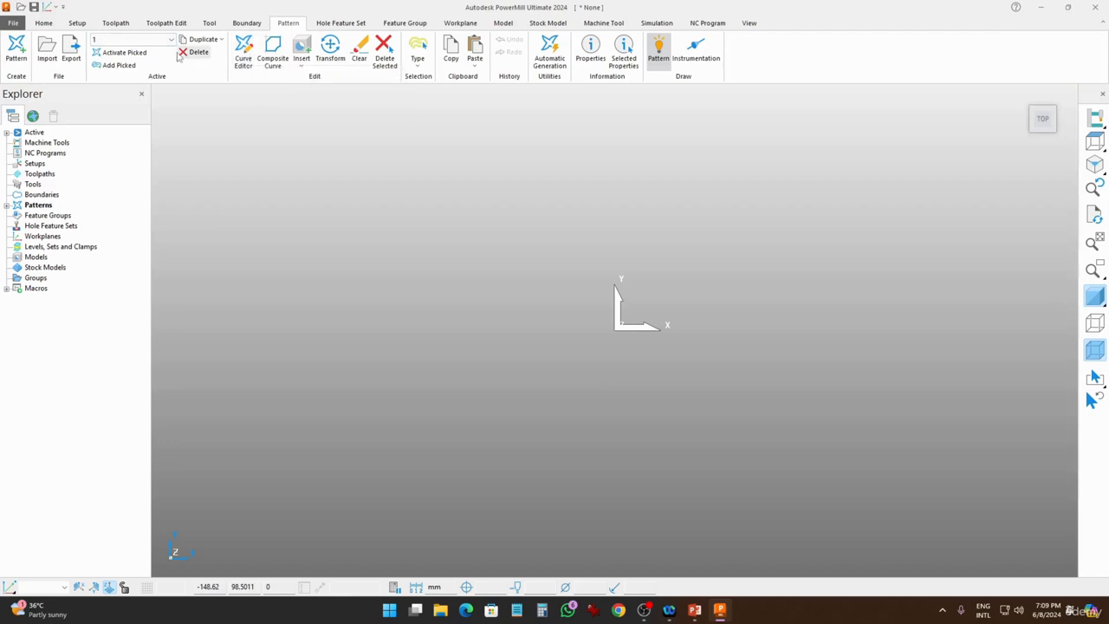
click(111, 43)
click(110, 44)
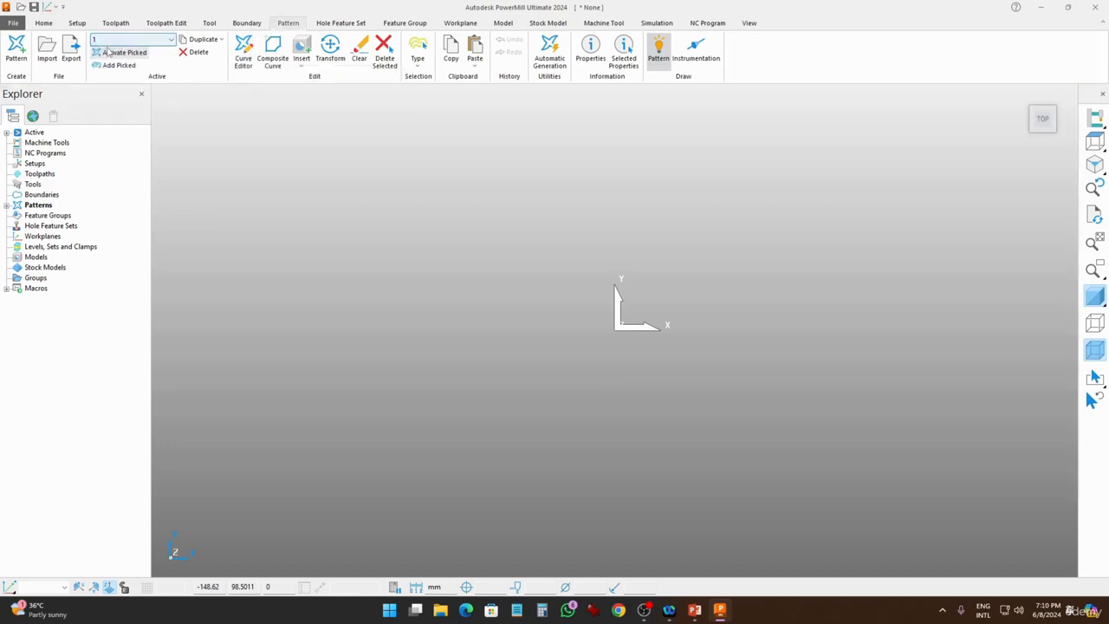
right_click(115, 46)
click(108, 49)
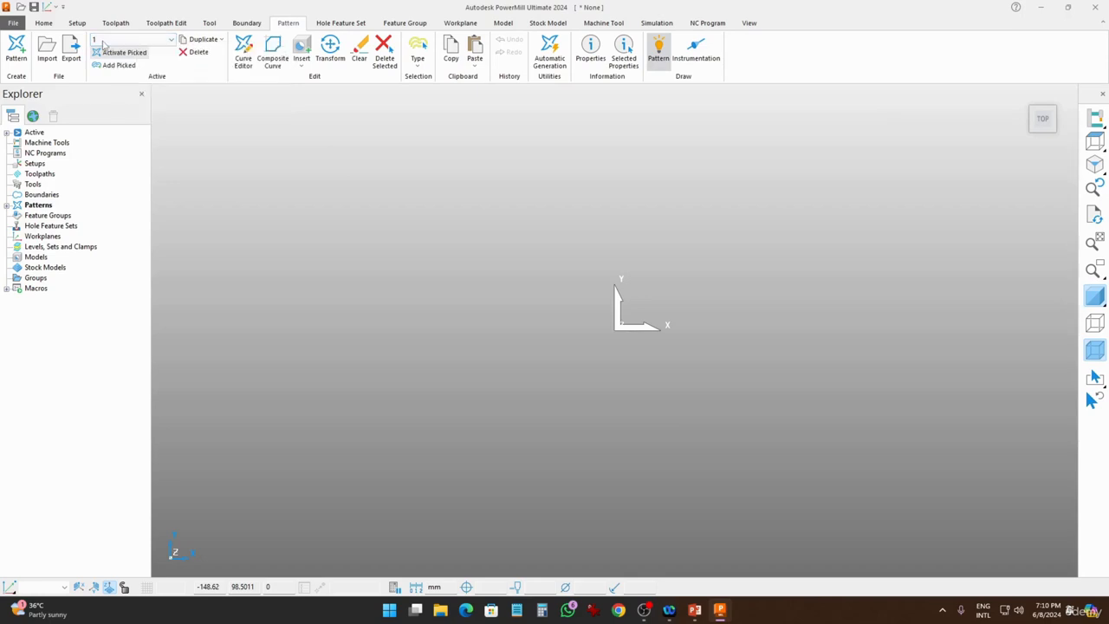
double_click(108, 43)
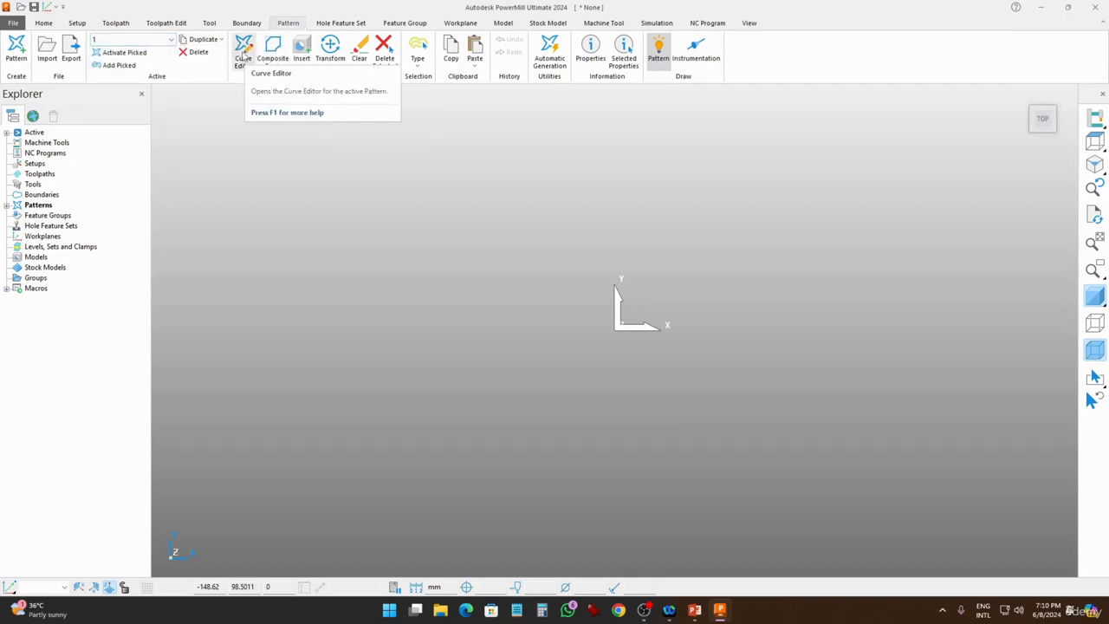
Step: Draw a sharp-cornered rectangle around the origin in the active pattern with the Curve Editor and accept it
click(243, 52)
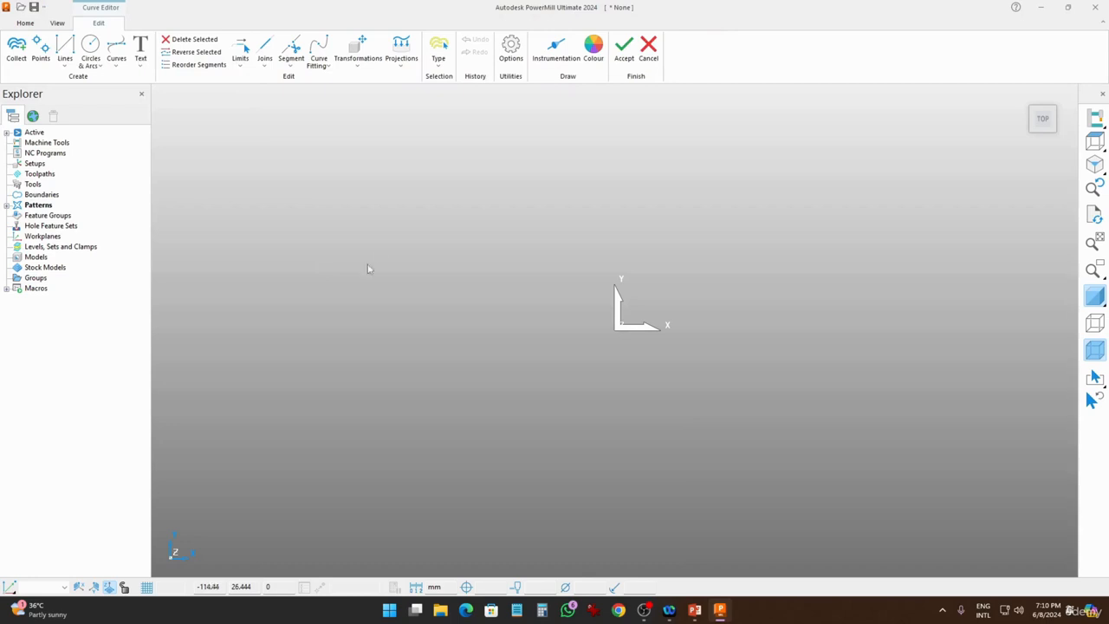
click(66, 66)
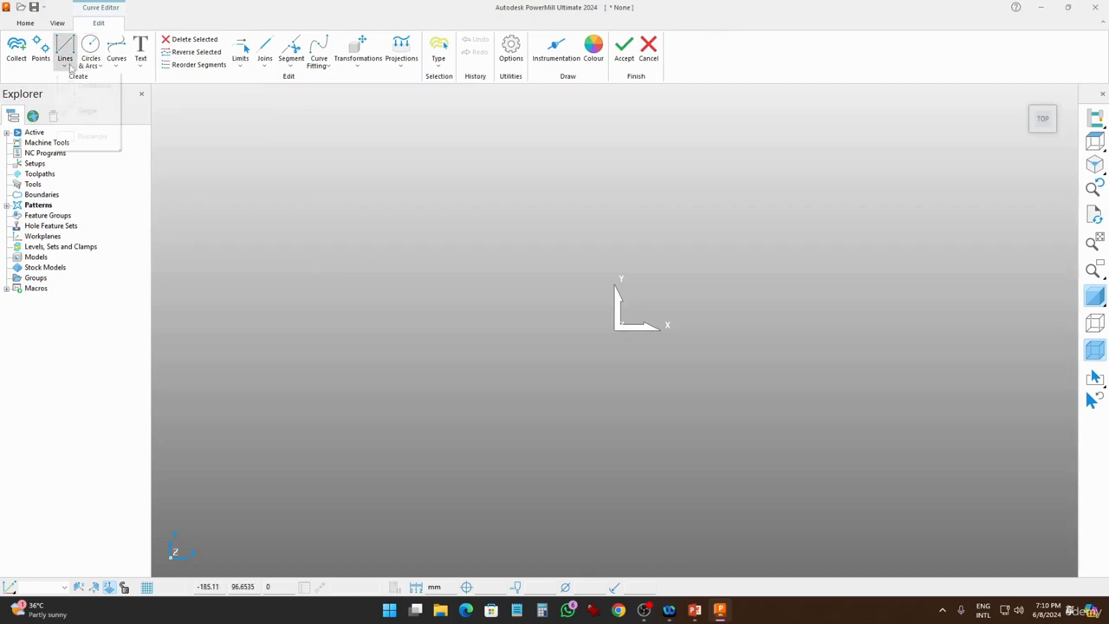
click(89, 136)
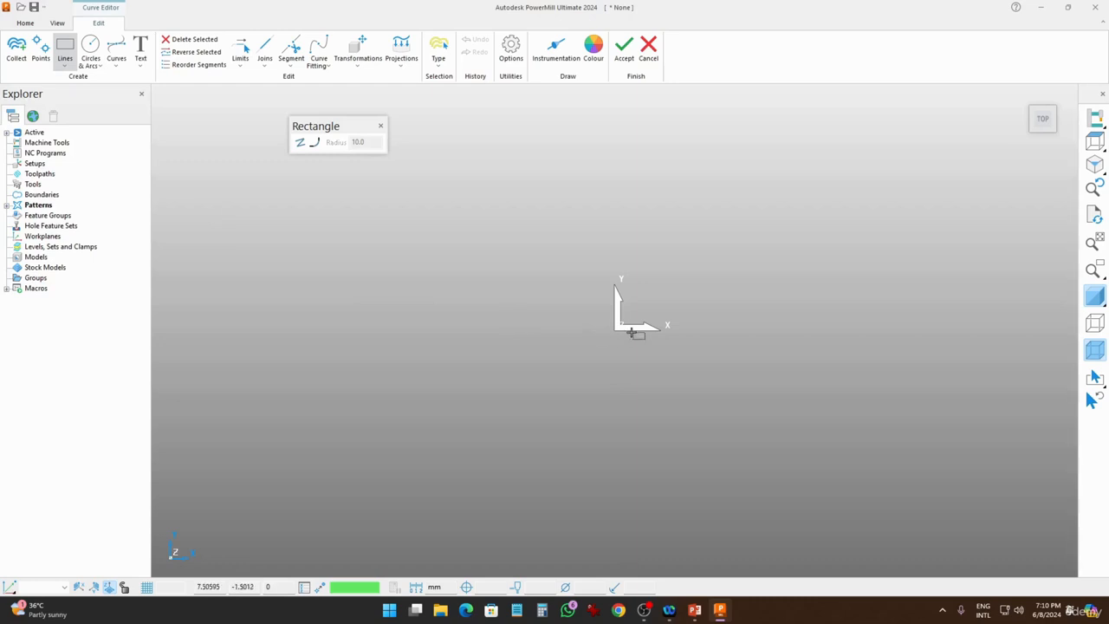
click(421, 248)
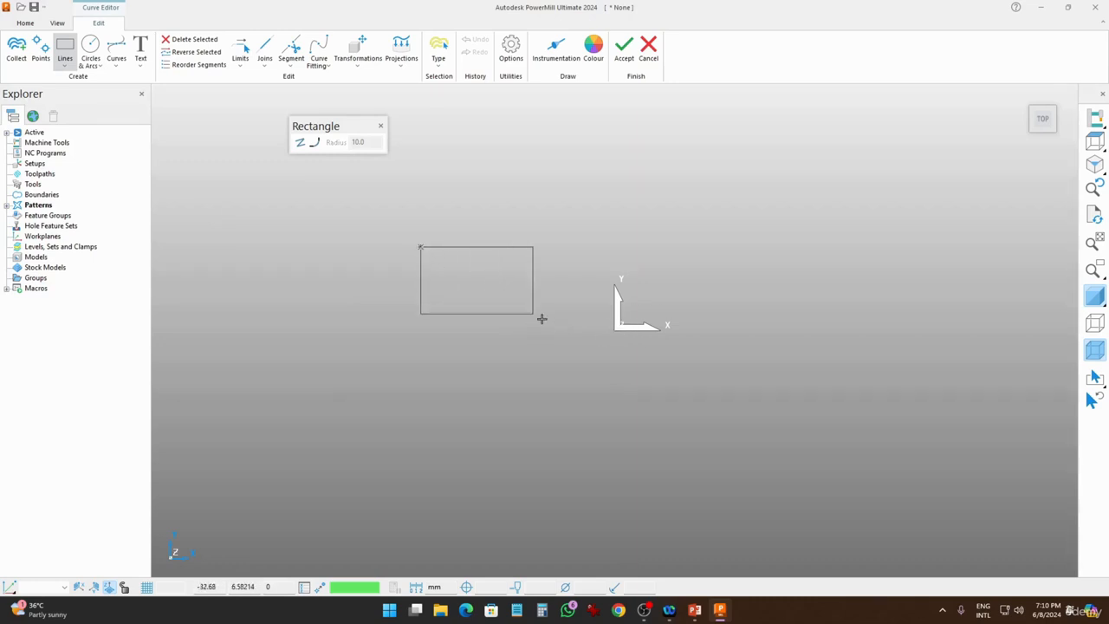
click(921, 507)
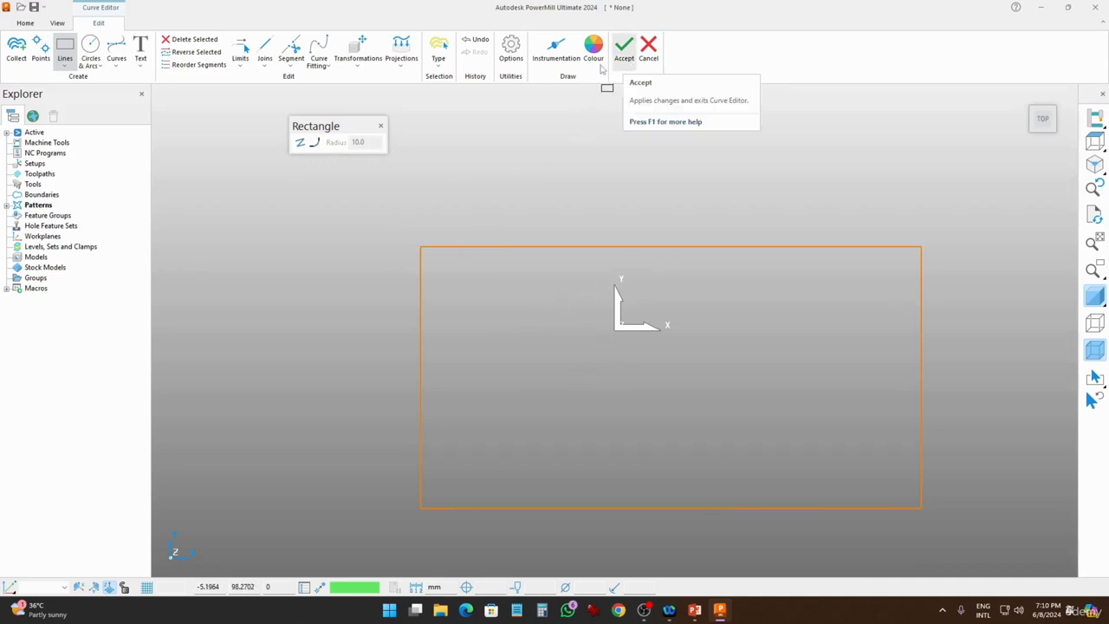
click(624, 51)
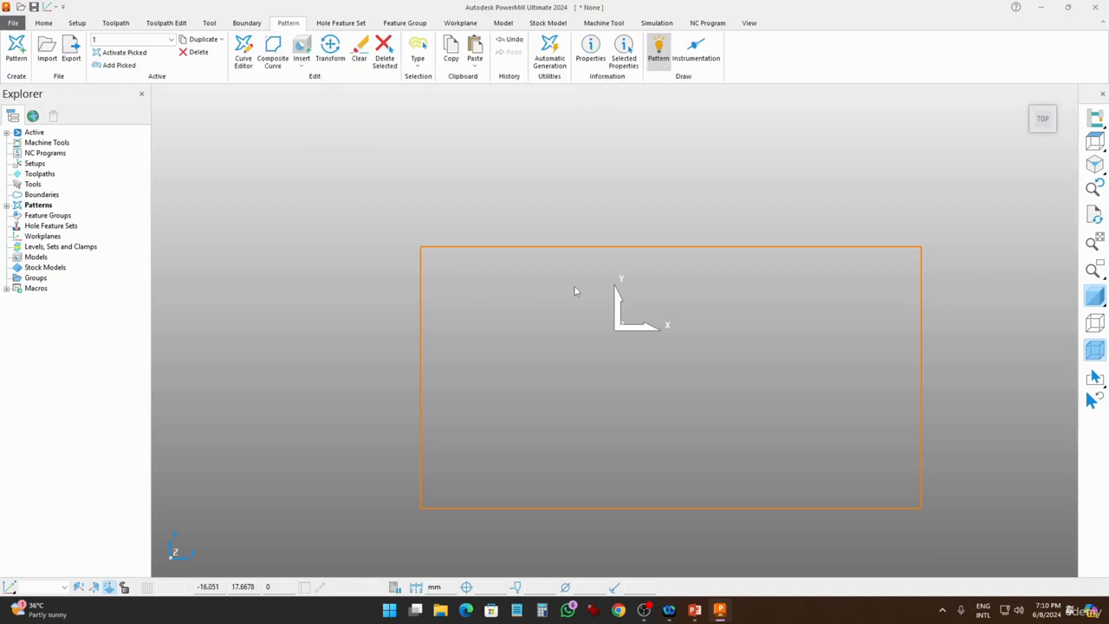
Step: Reopen the rectangle for curve editing and move its two upper corners upward to the same height
click(547, 251)
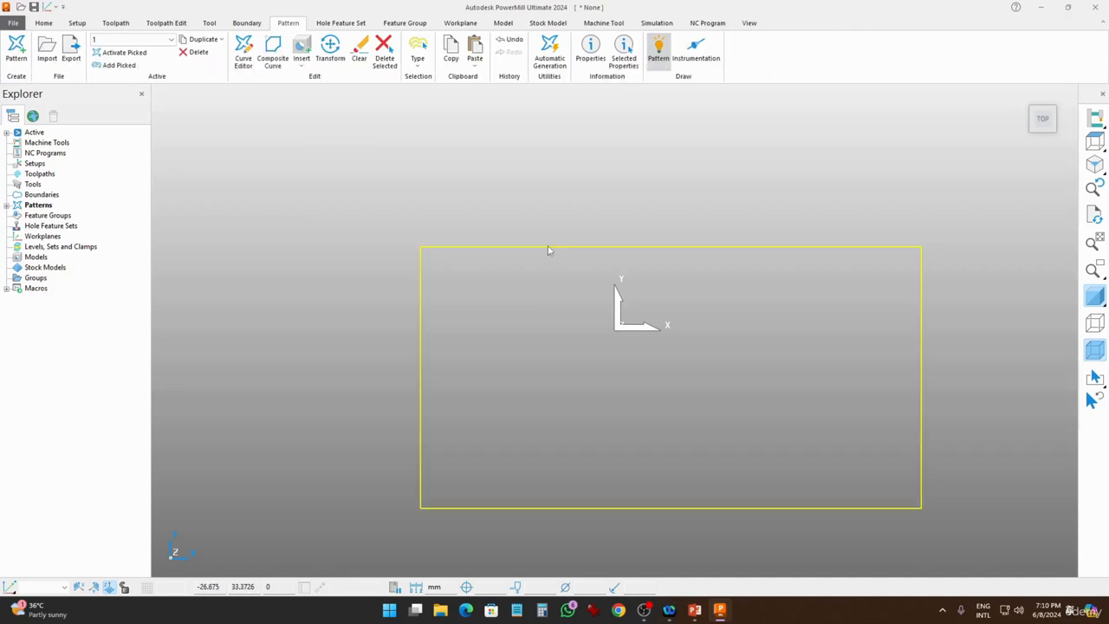
double_click(548, 248)
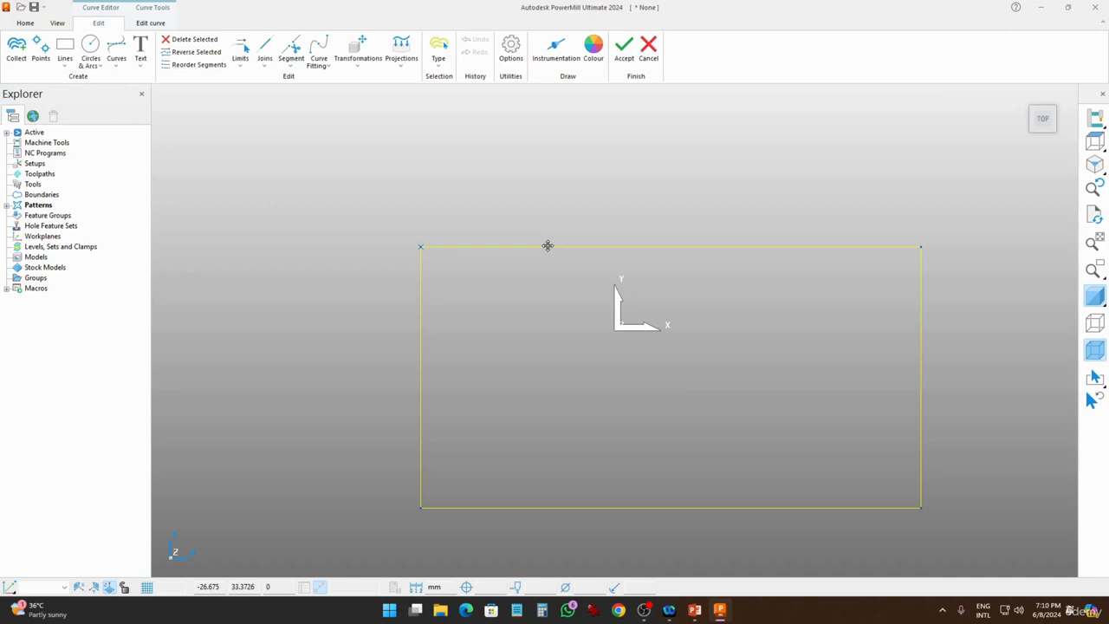
drag(421, 247, 419, 188)
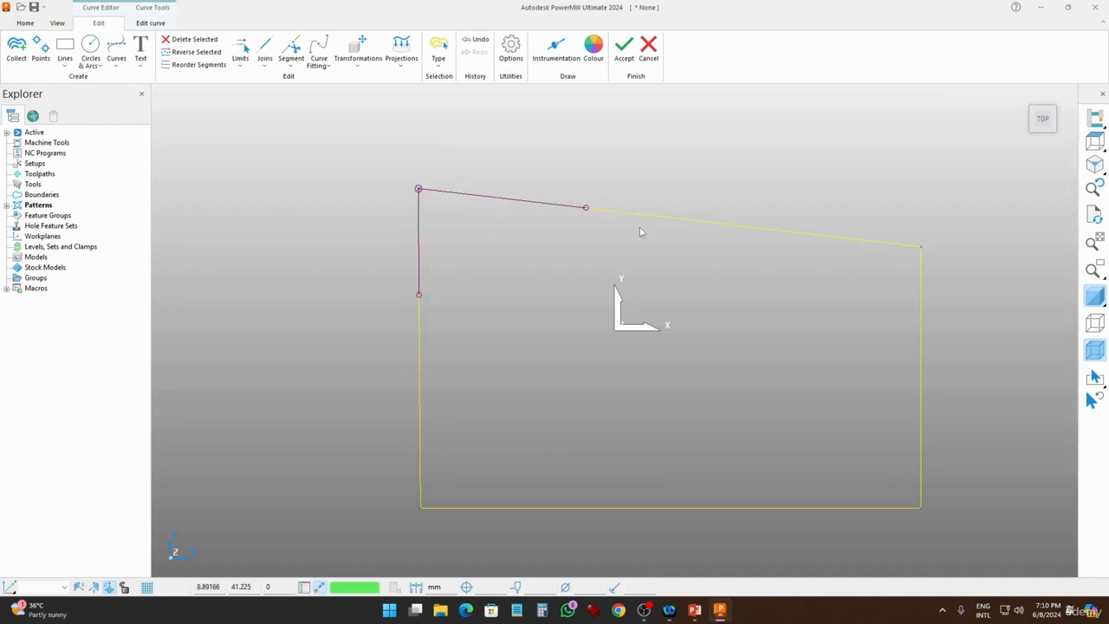
click(604, 255)
shift+middle_drag(632, 412, 598, 376)
click(884, 208)
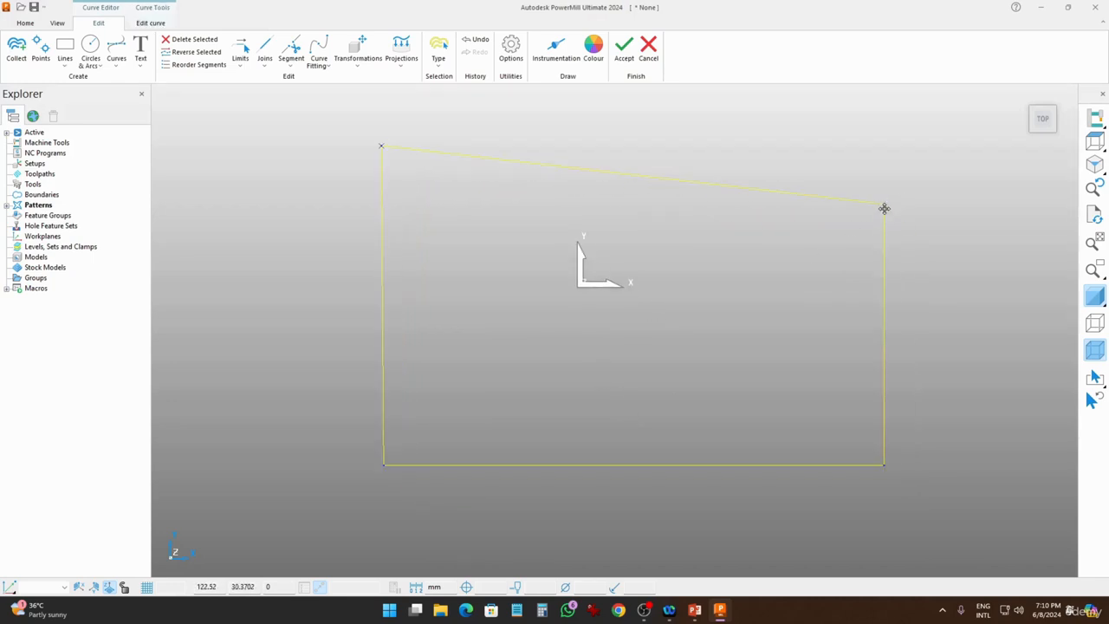
drag(888, 203, 890, 144)
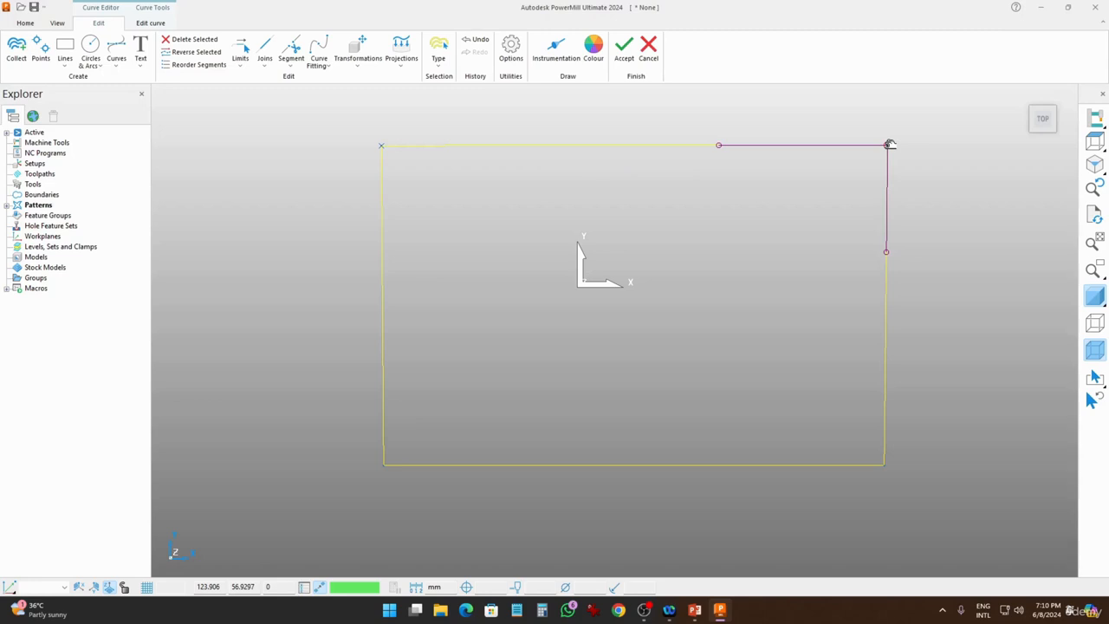
right_click(887, 152)
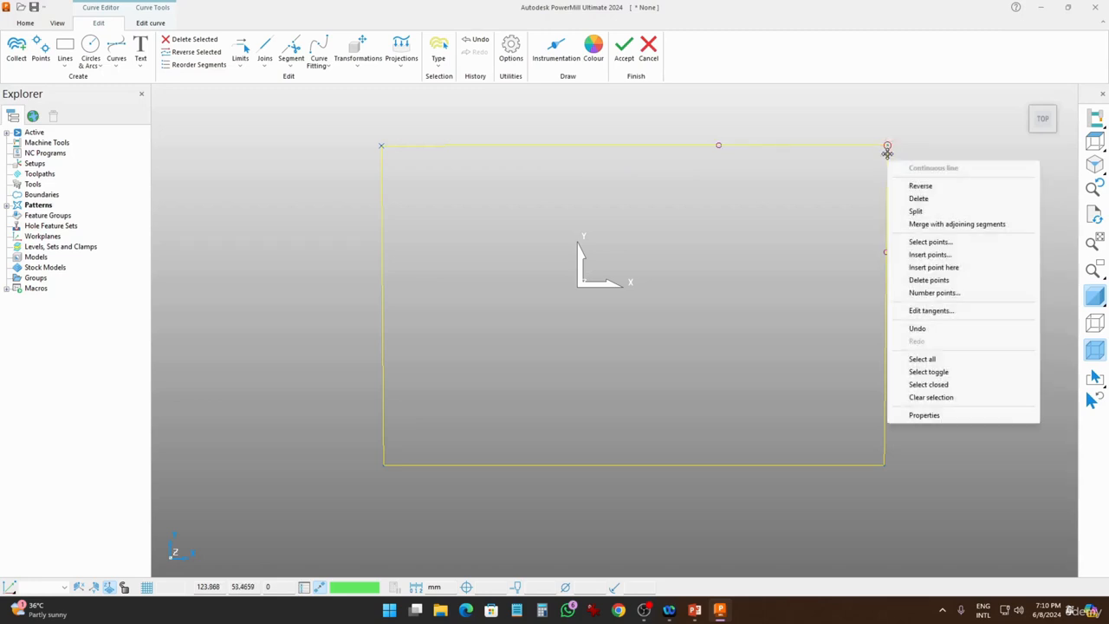
click(837, 203)
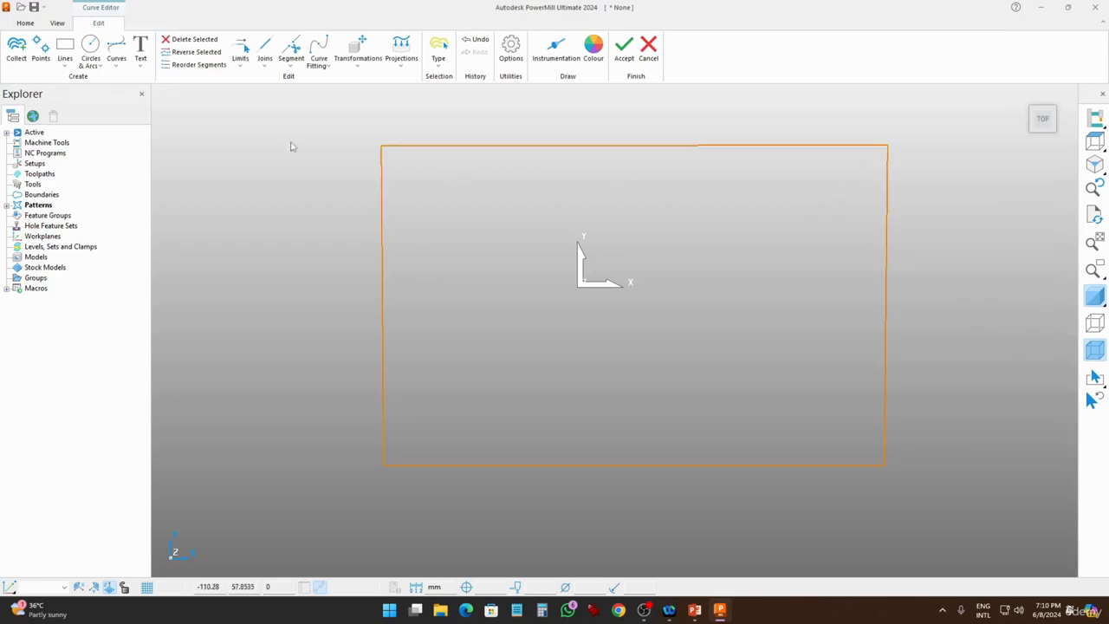
Step: Draw a smaller rectangle inside the existing one, accept the curves and delete the outer rectangle from the pattern
click(66, 69)
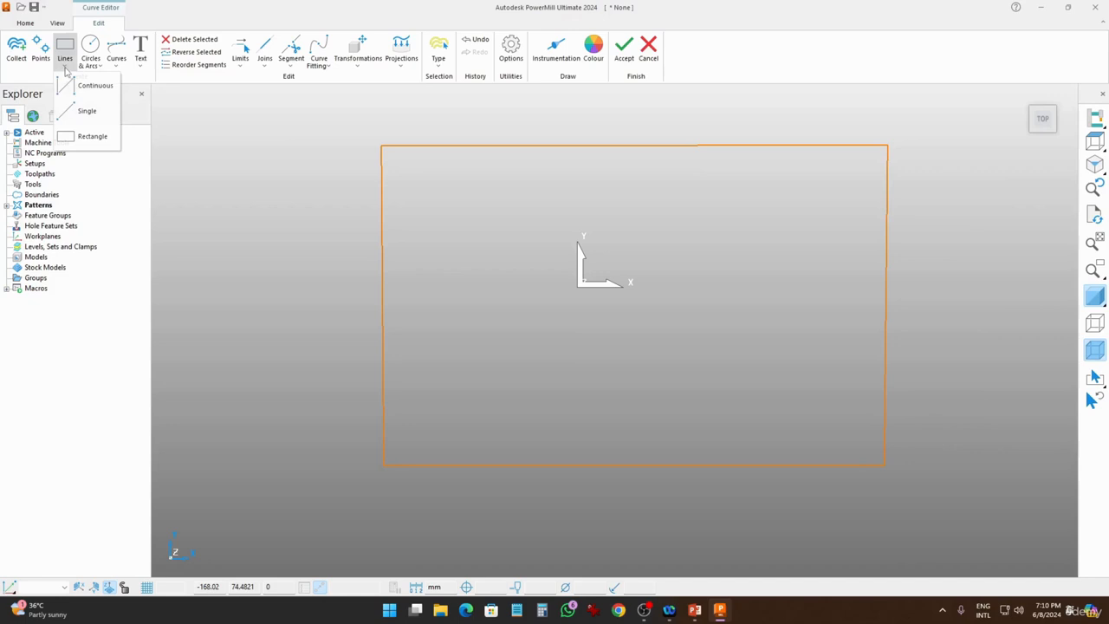
click(83, 137)
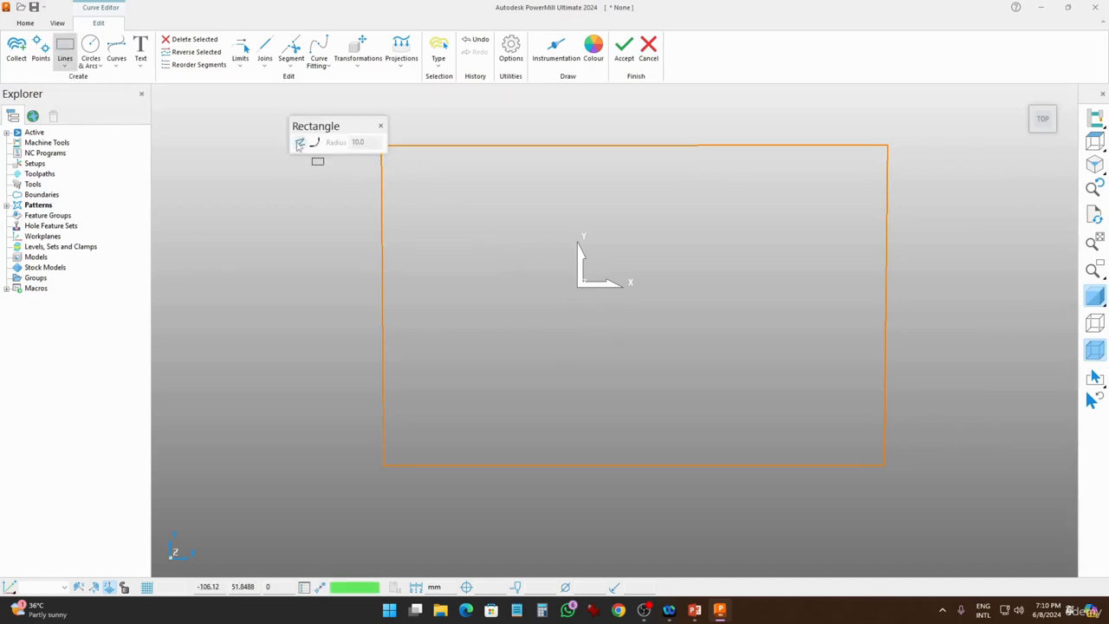
drag(429, 181, 846, 423)
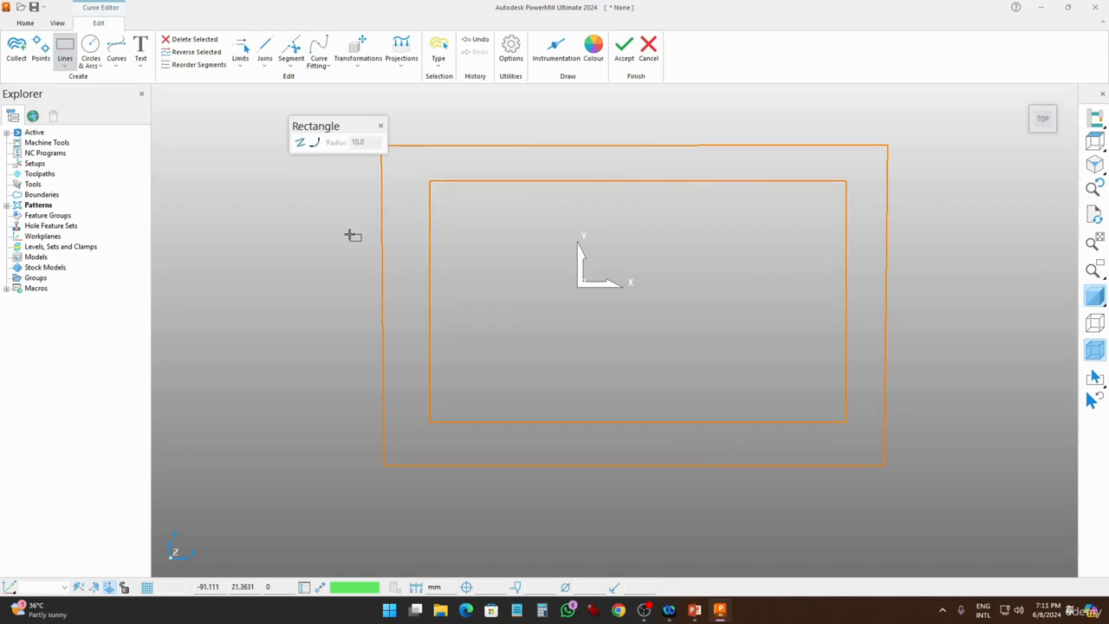
click(624, 51)
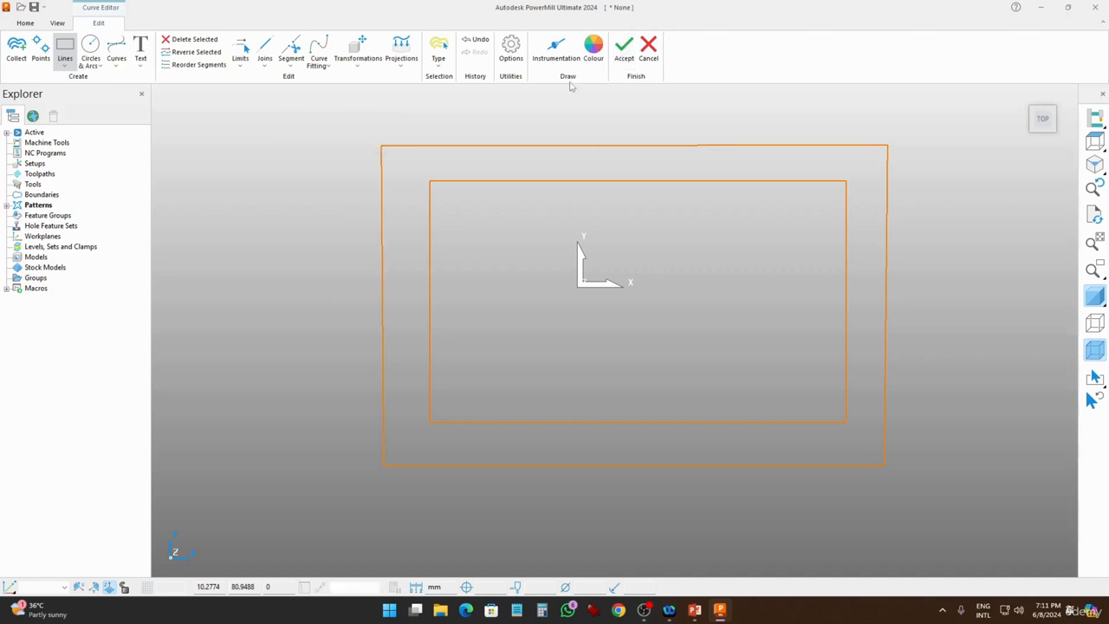
click(411, 148)
key(Delete)
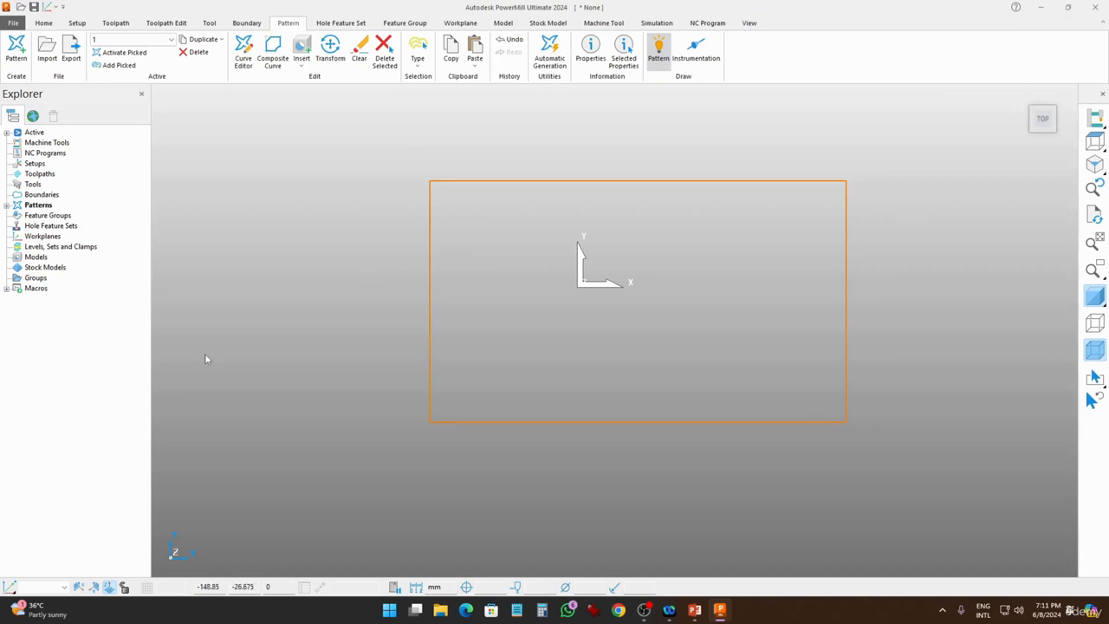
Step: Rename the pattern as "2d curce area clearance"
click(6, 205)
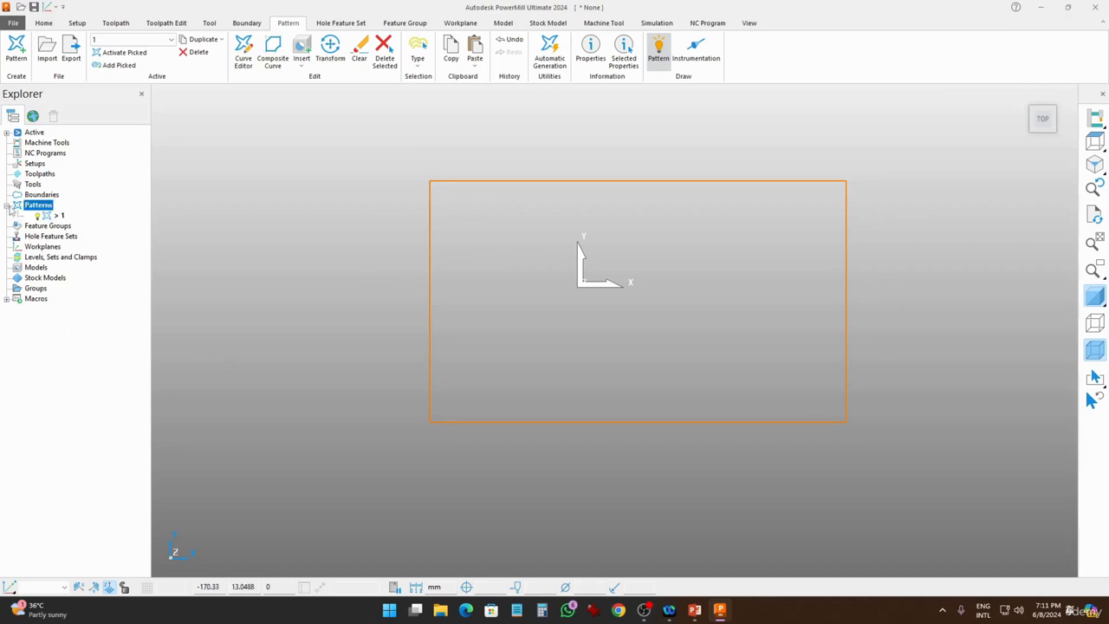
right_click(58, 217)
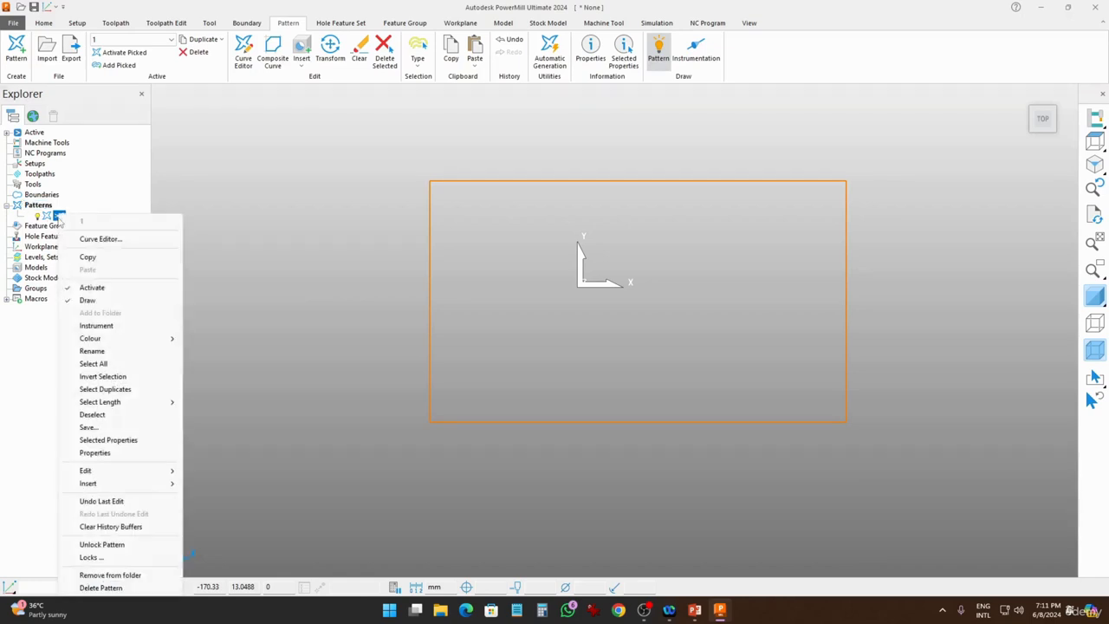
click(92, 351)
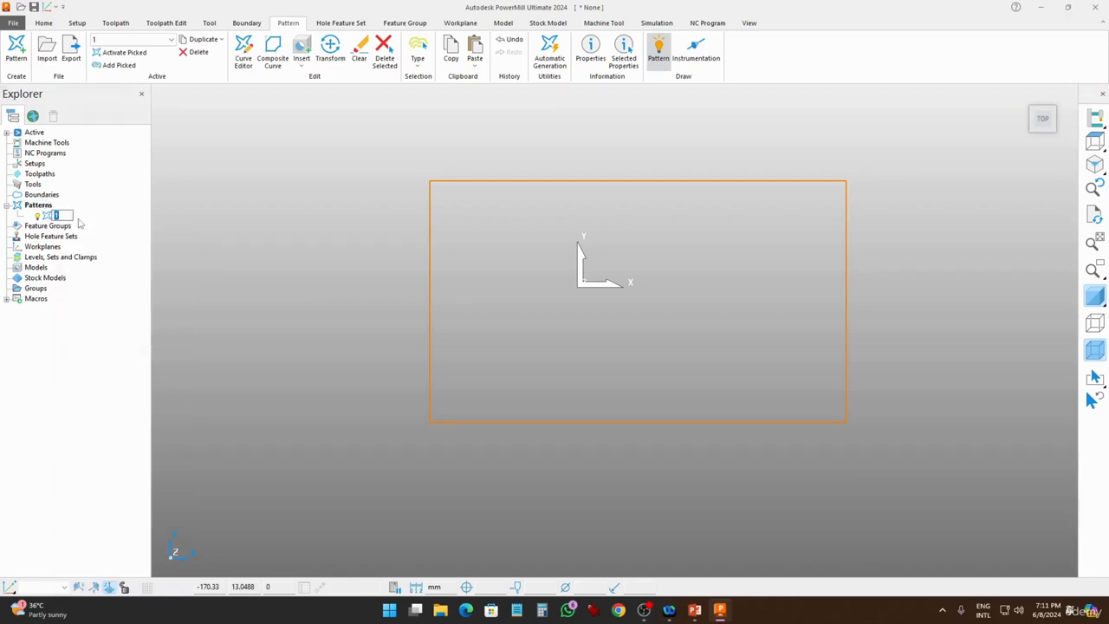
text(2d curve area clea)
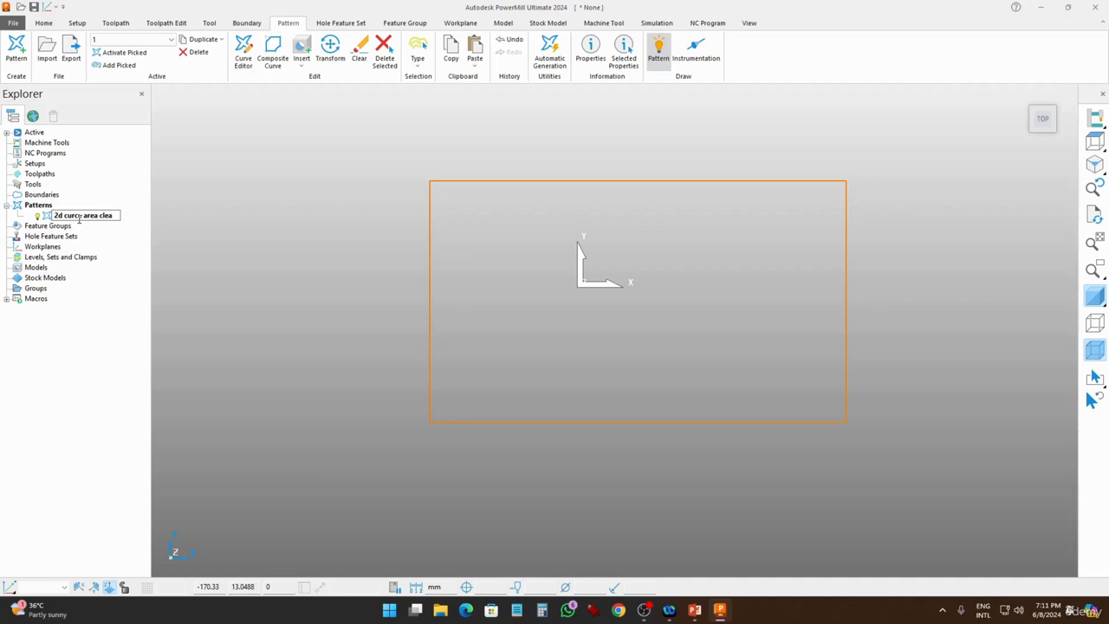
text(rance)
click(248, 261)
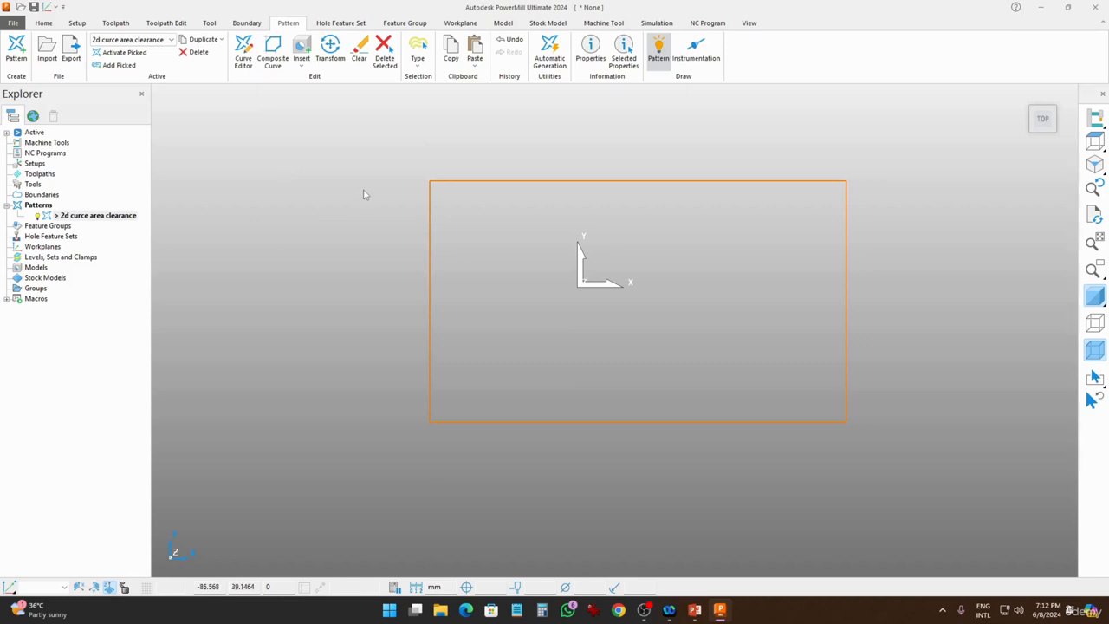
Step: Start a new toolpath with the 2D Curve Area Clearance strategy from the Curve Machining category
click(43, 23)
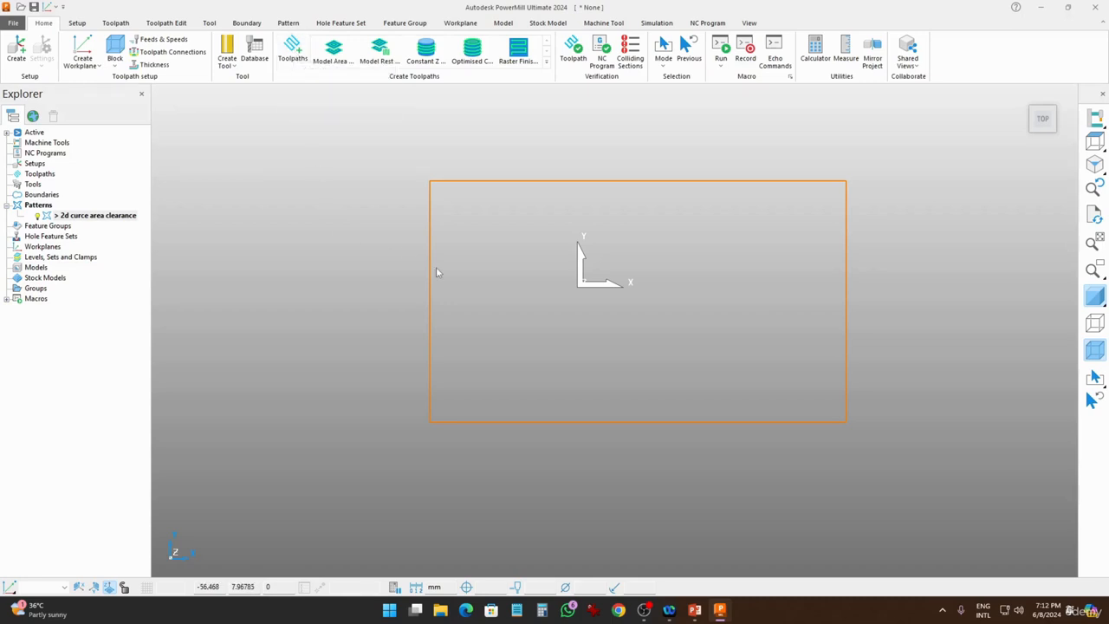
click(294, 54)
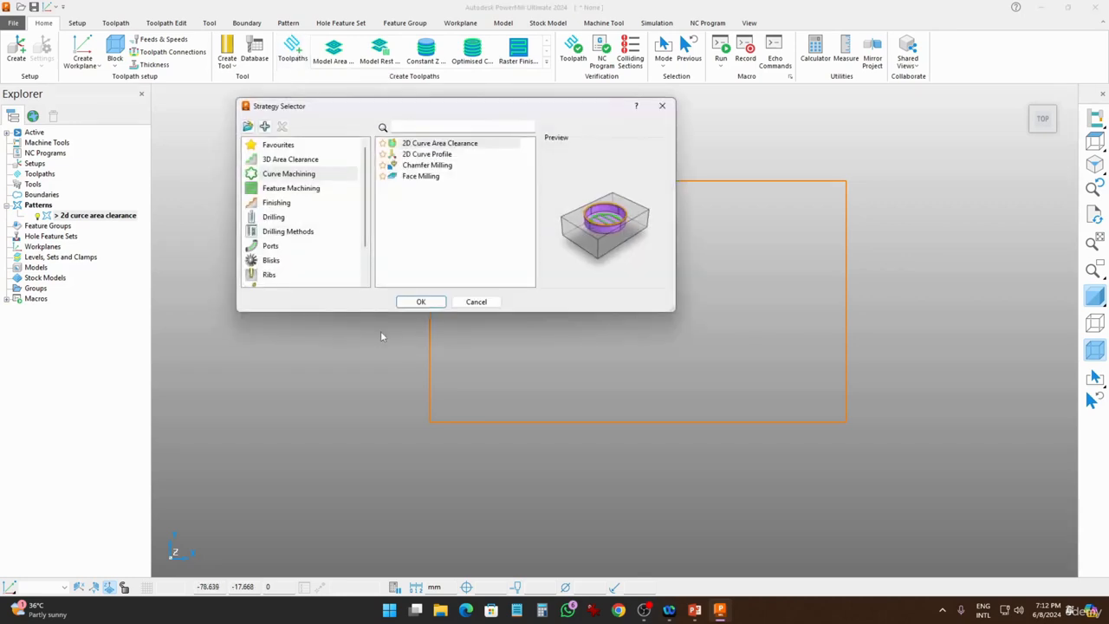
click(418, 143)
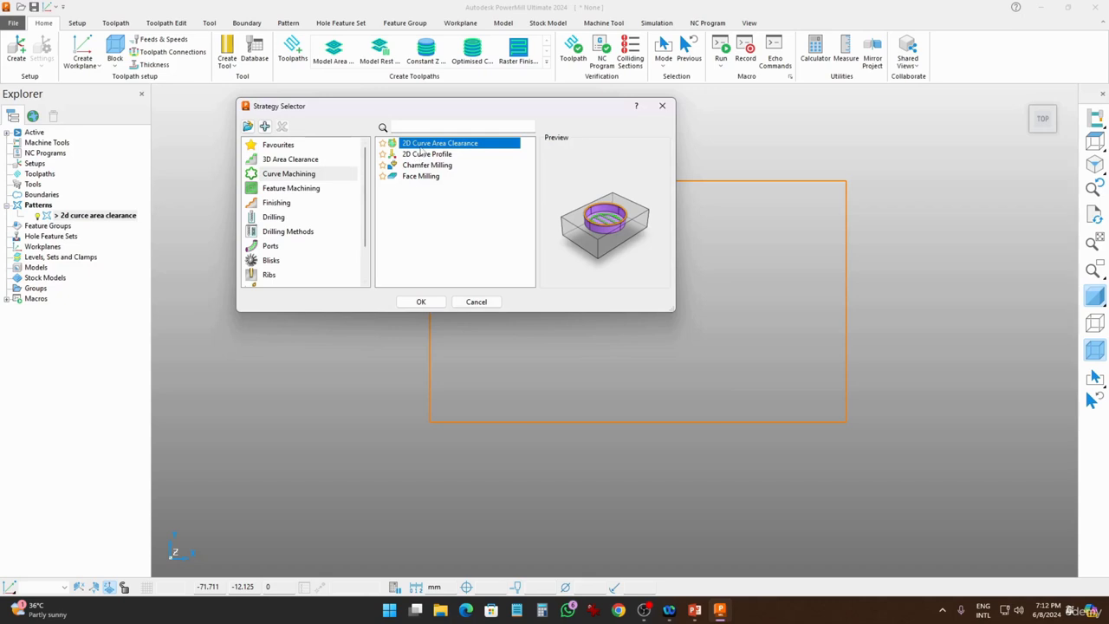
click(443, 302)
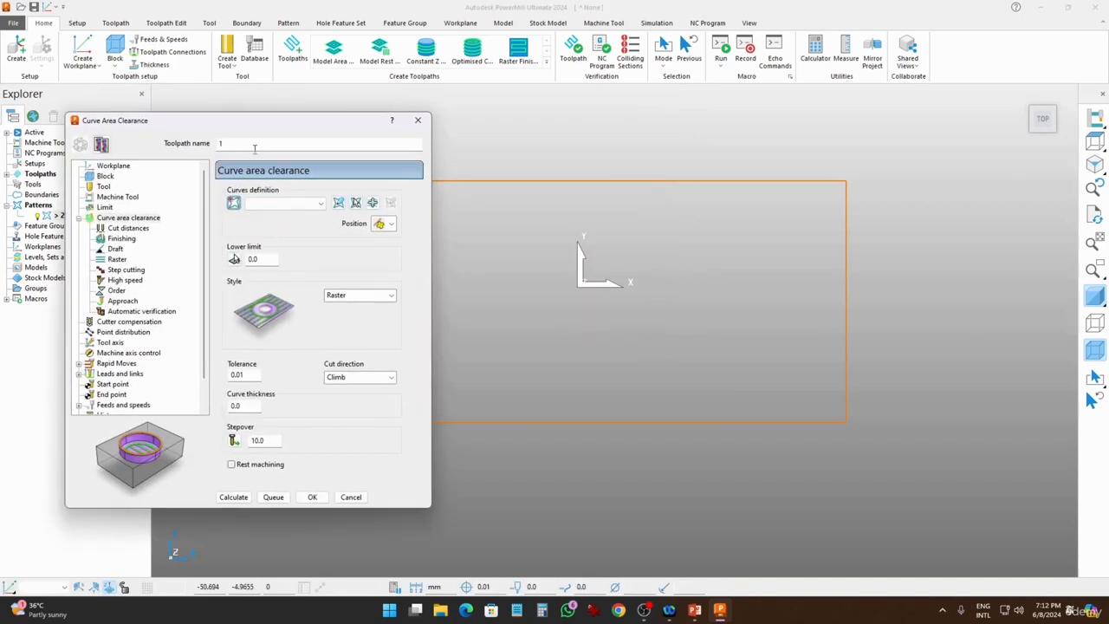
Step: Name the toolpath "2d curve area clearnace" and move the strategy dialog clear of the rectangle
click(254, 148)
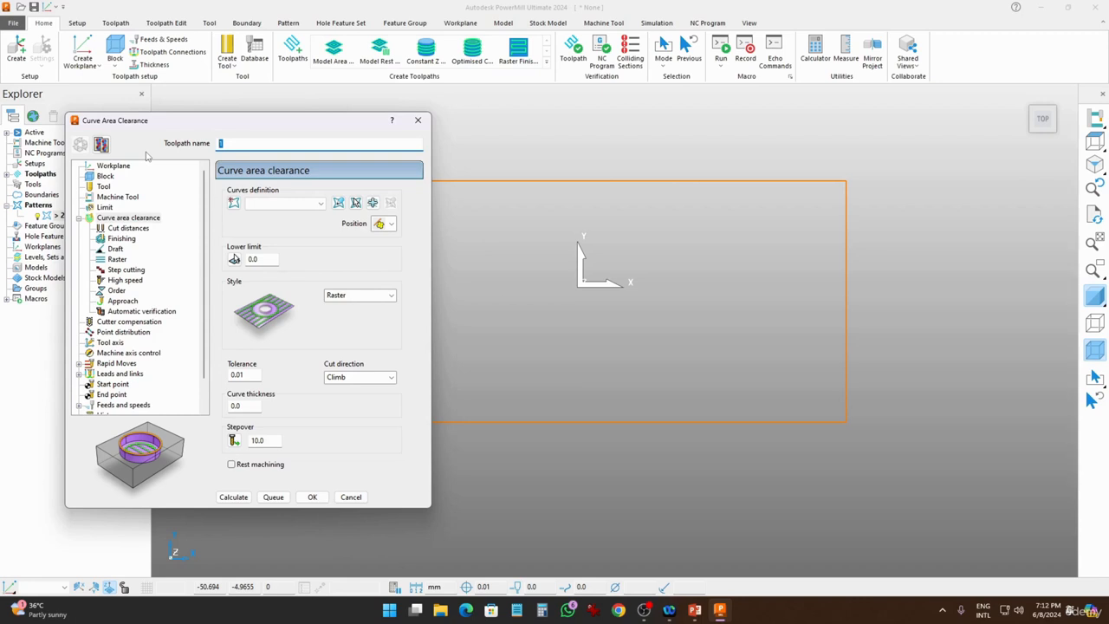
text(2d curve area clearnace)
drag(234, 124, 169, 111)
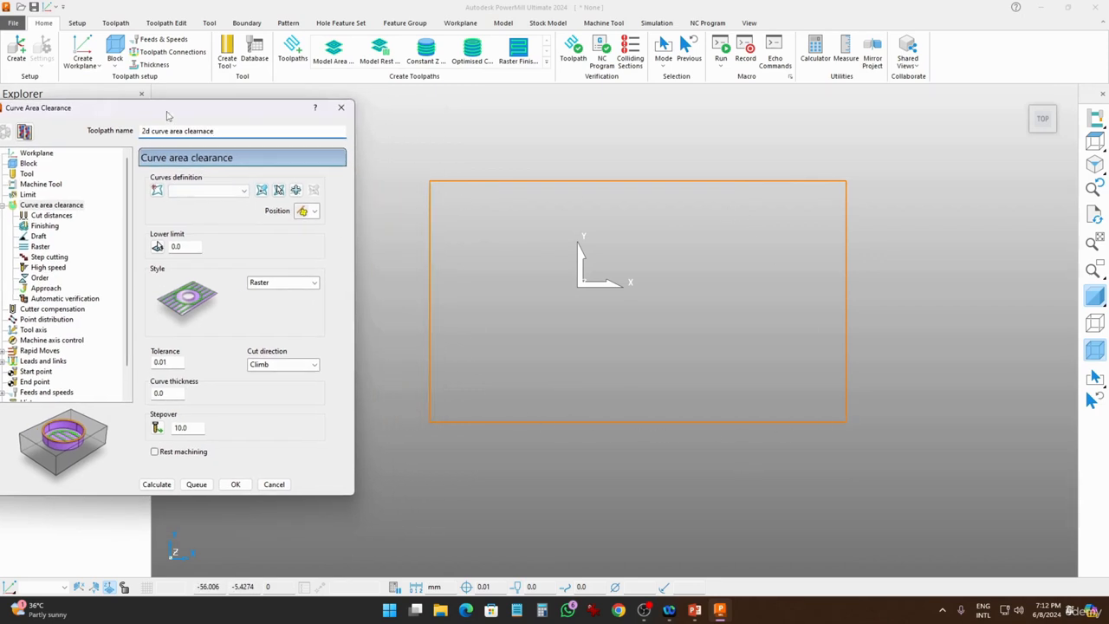
triple_click(233, 131)
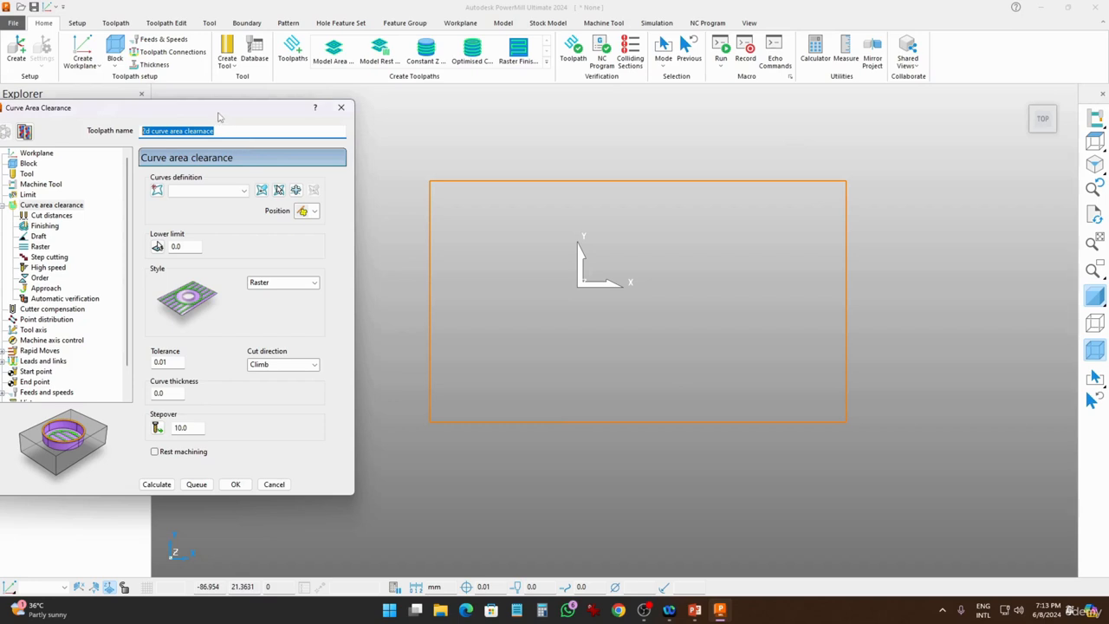
Step: Calculate the toolpath's box block from the active pattern, keeping the active workplane as its coordinate system
drag(219, 115, 402, 124)
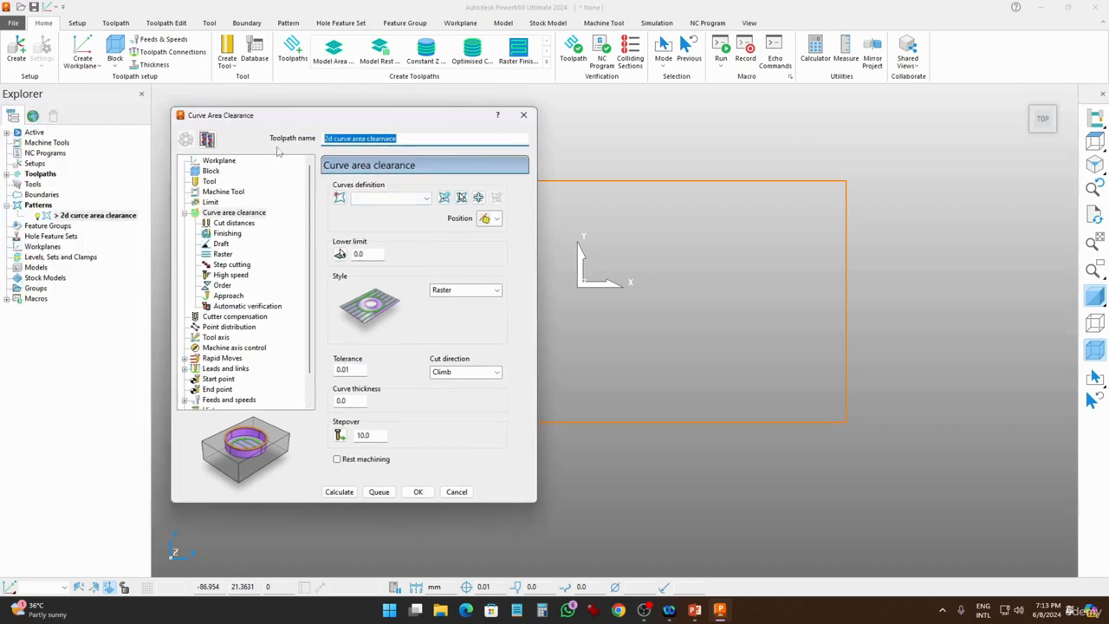
click(219, 161)
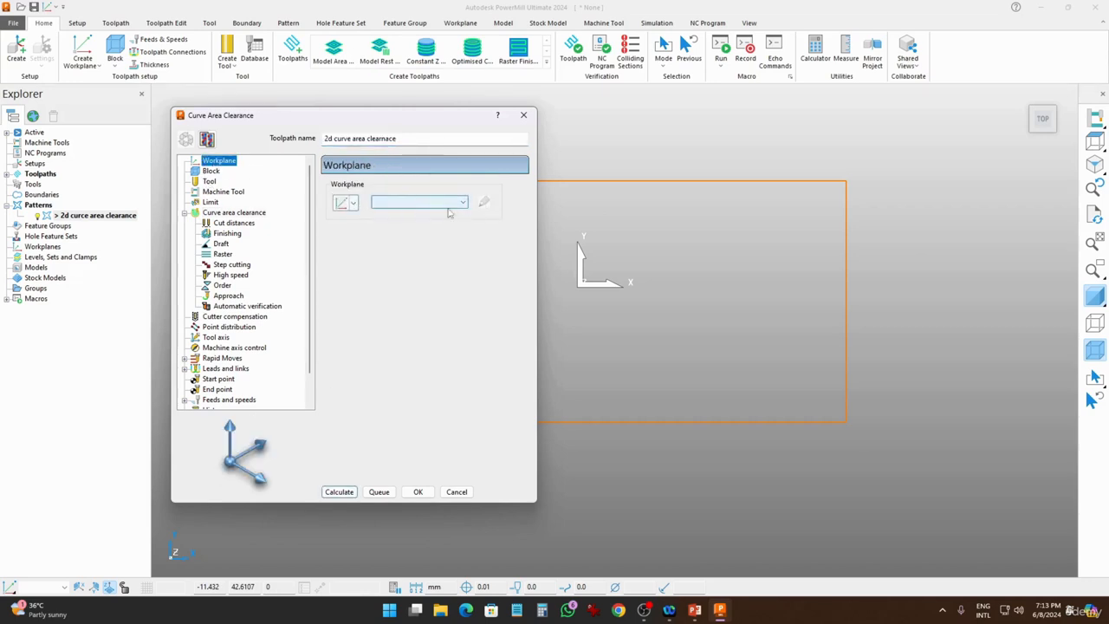
drag(427, 116, 304, 116)
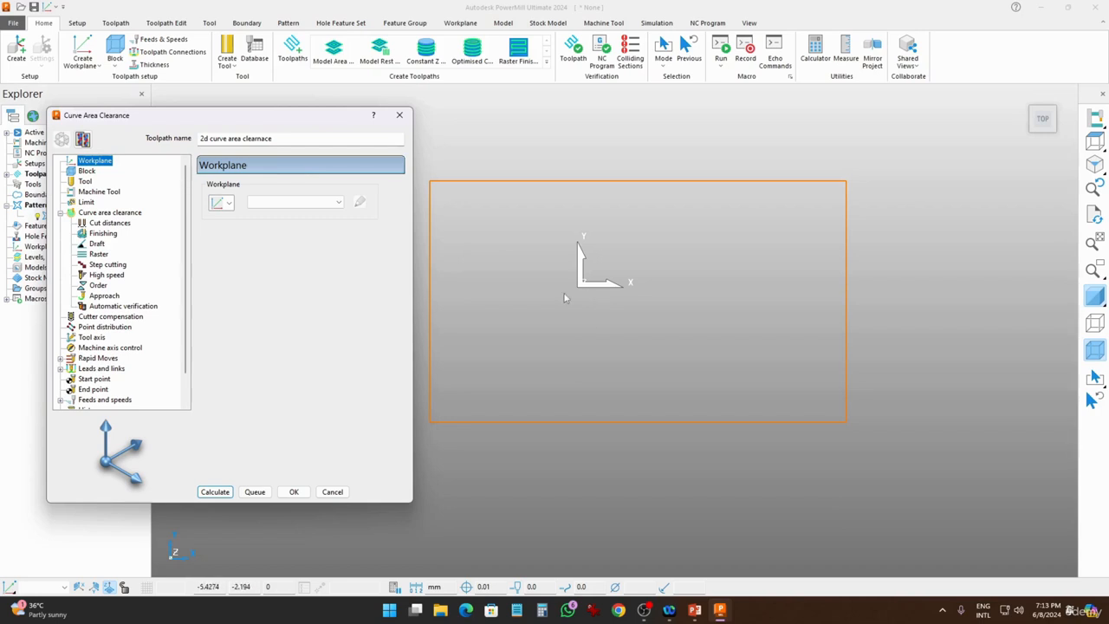
drag(252, 116, 311, 117)
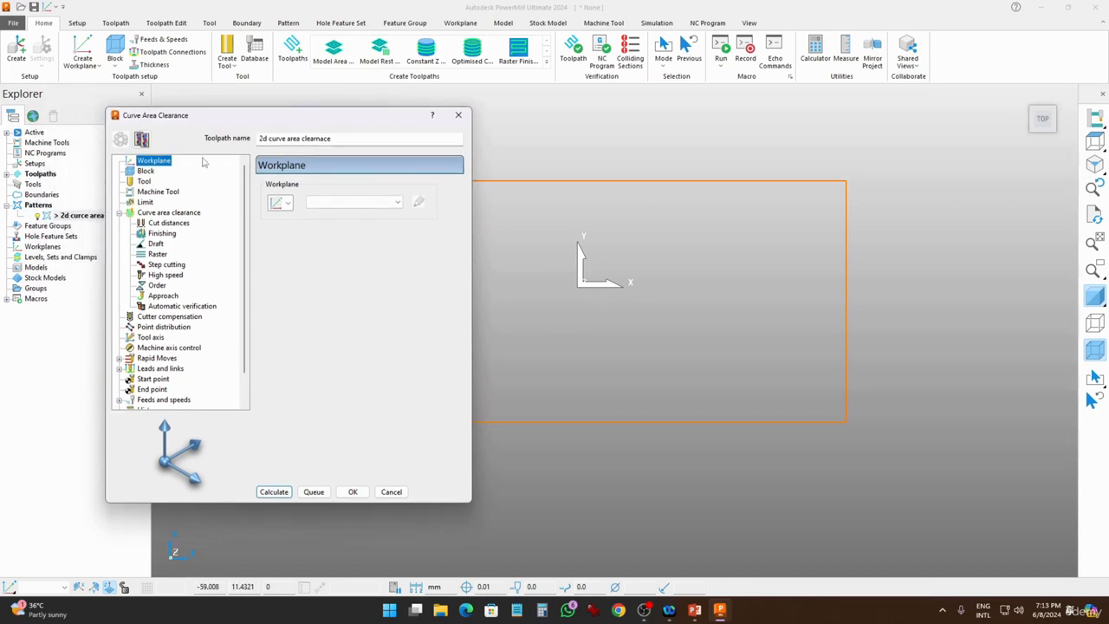
click(146, 172)
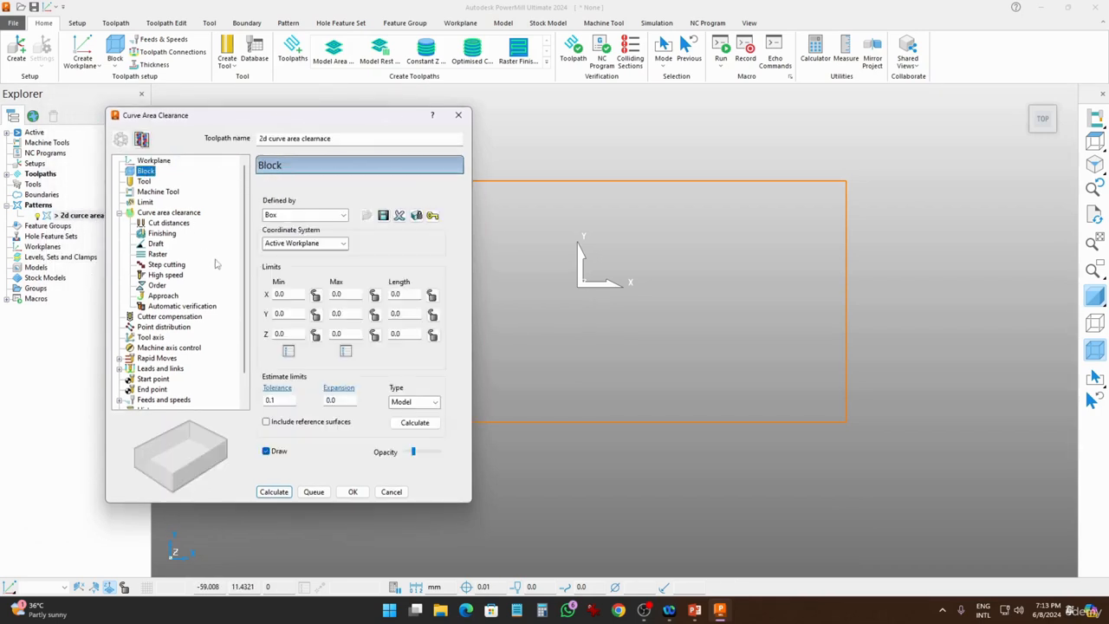
click(423, 404)
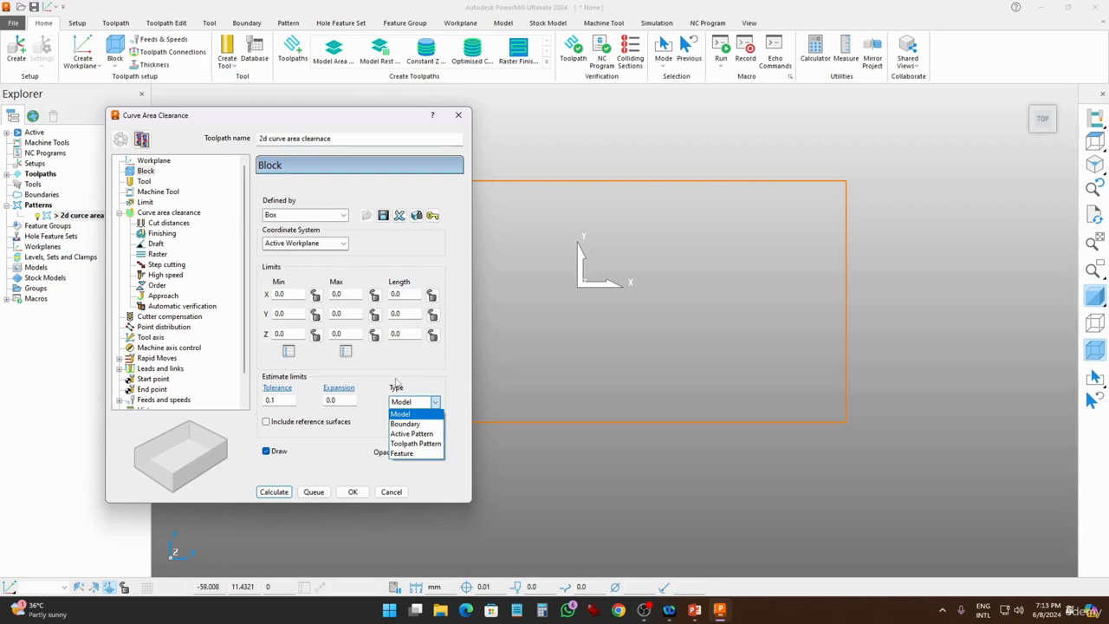
click(419, 402)
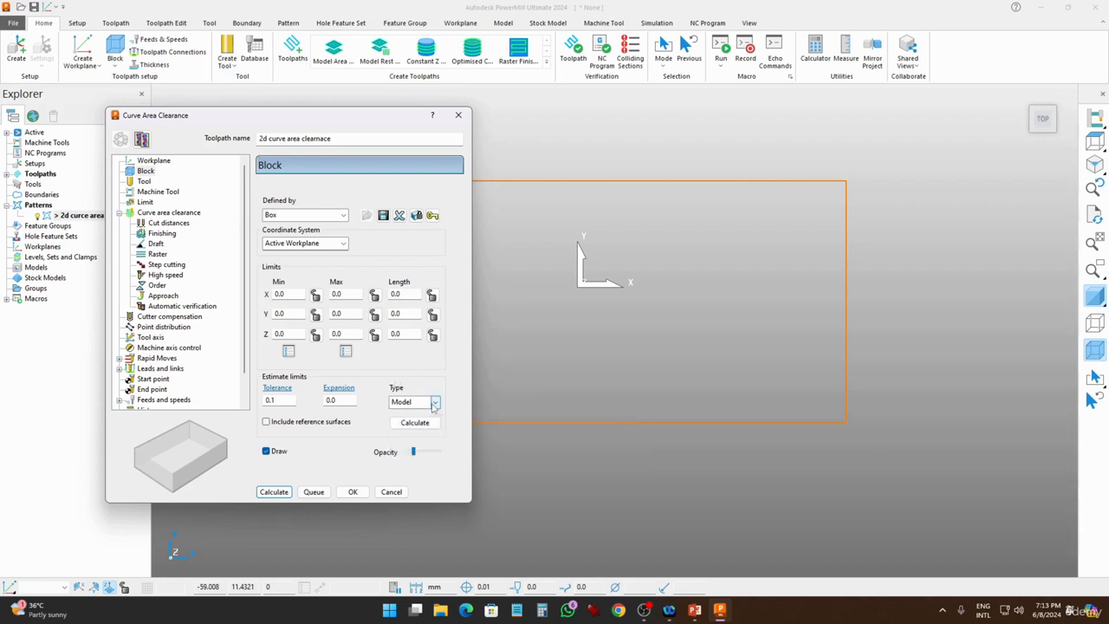
click(434, 403)
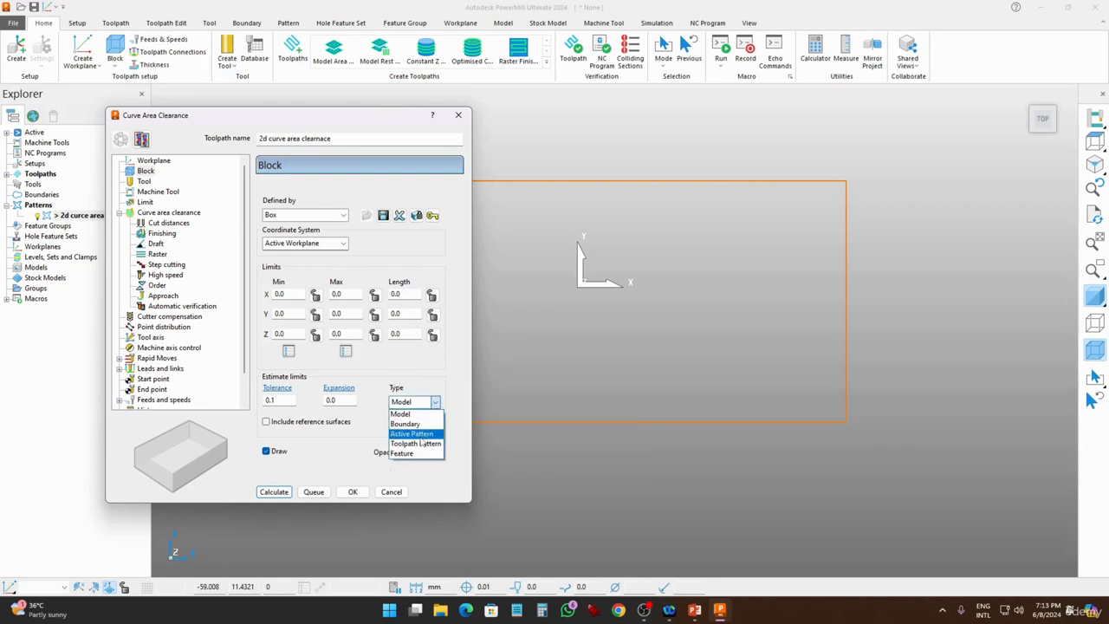
click(413, 433)
click(415, 423)
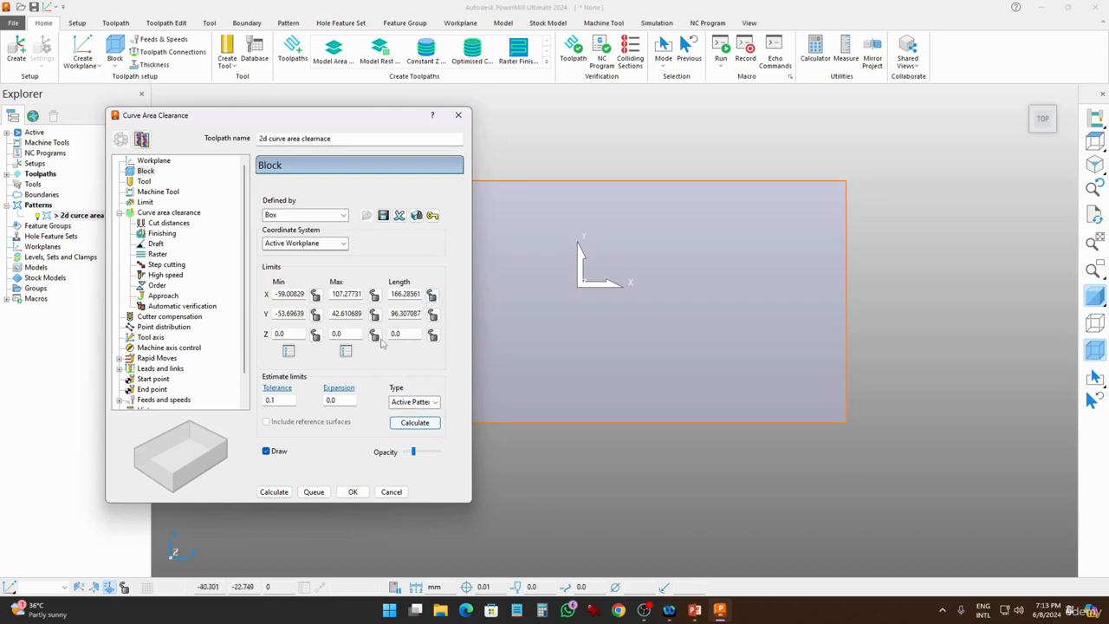
Step: Set the block's X length to 200 mm and its Y length to 150 mm
drag(260, 114, 118, 167)
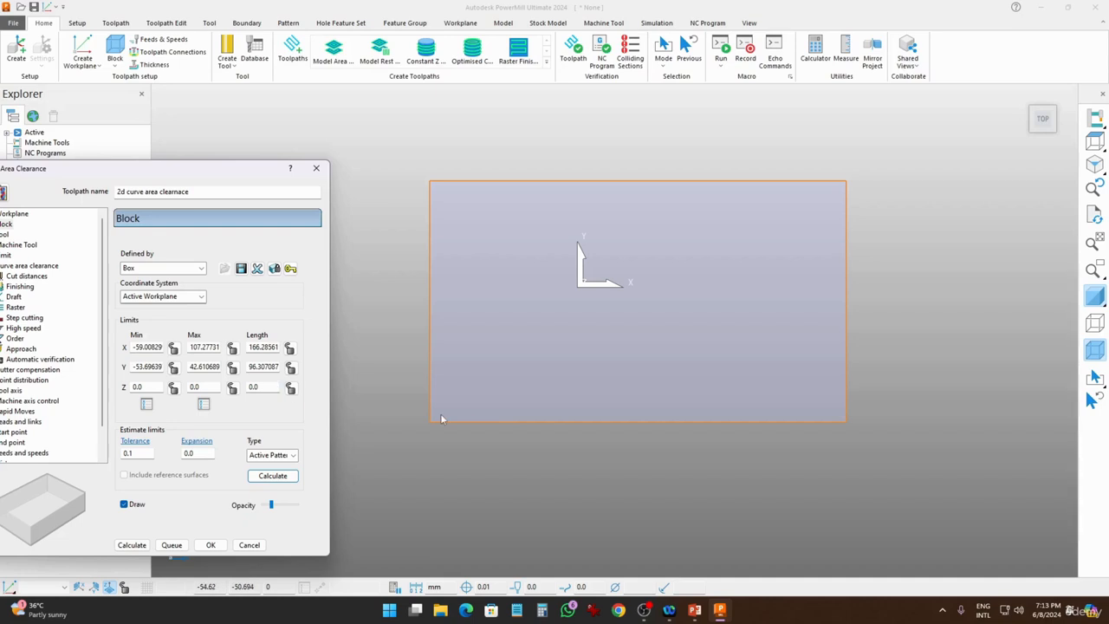
drag(166, 164, 242, 94)
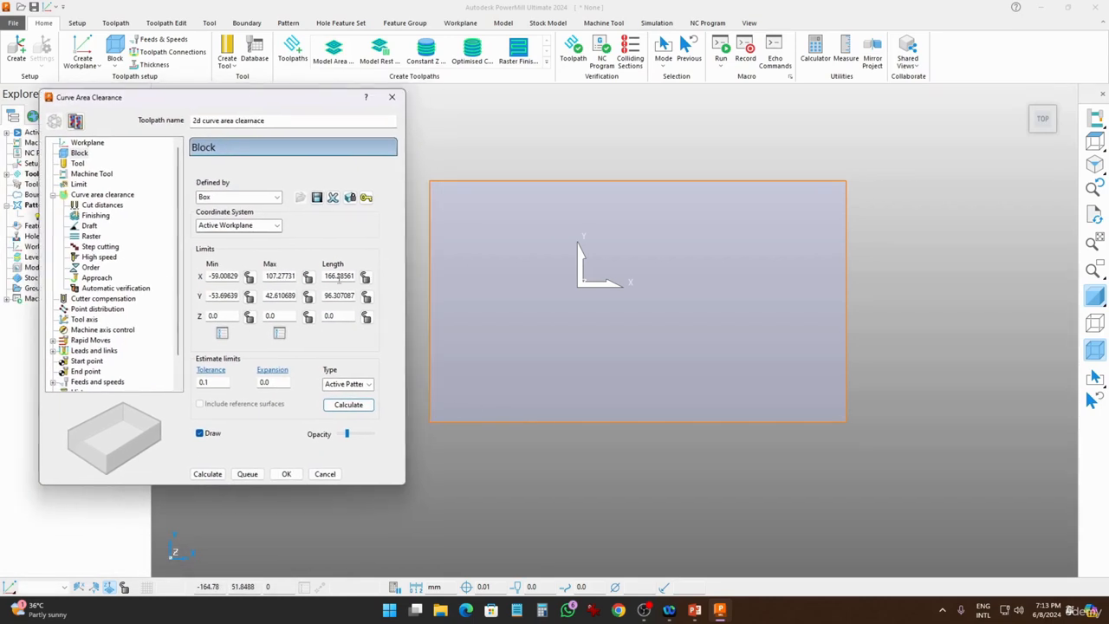
double_click(339, 276)
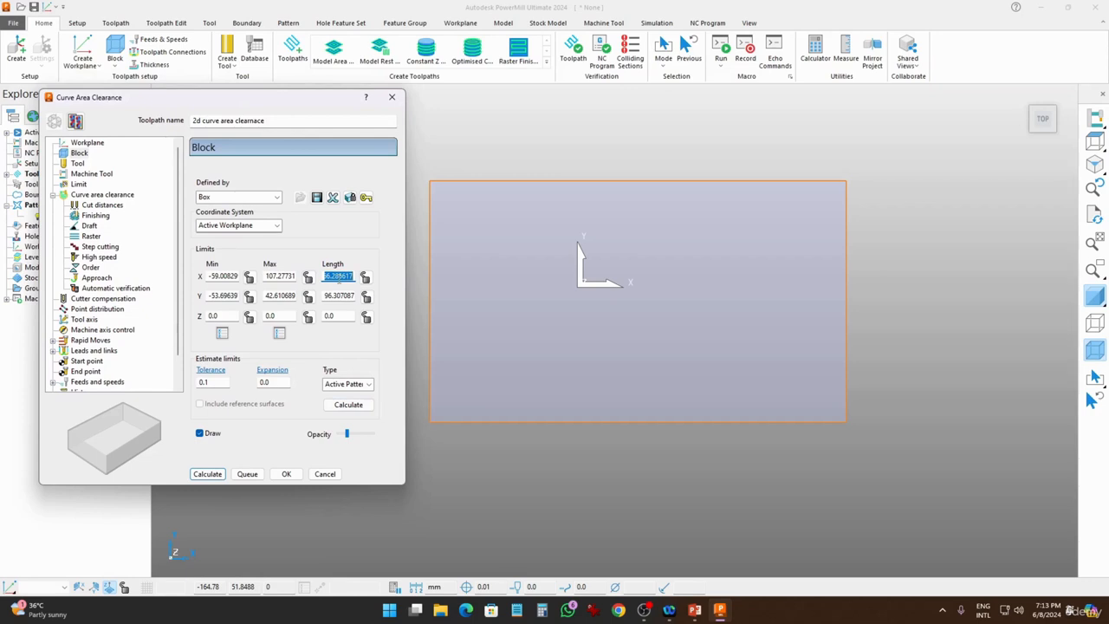
text(200)
key(Tab)
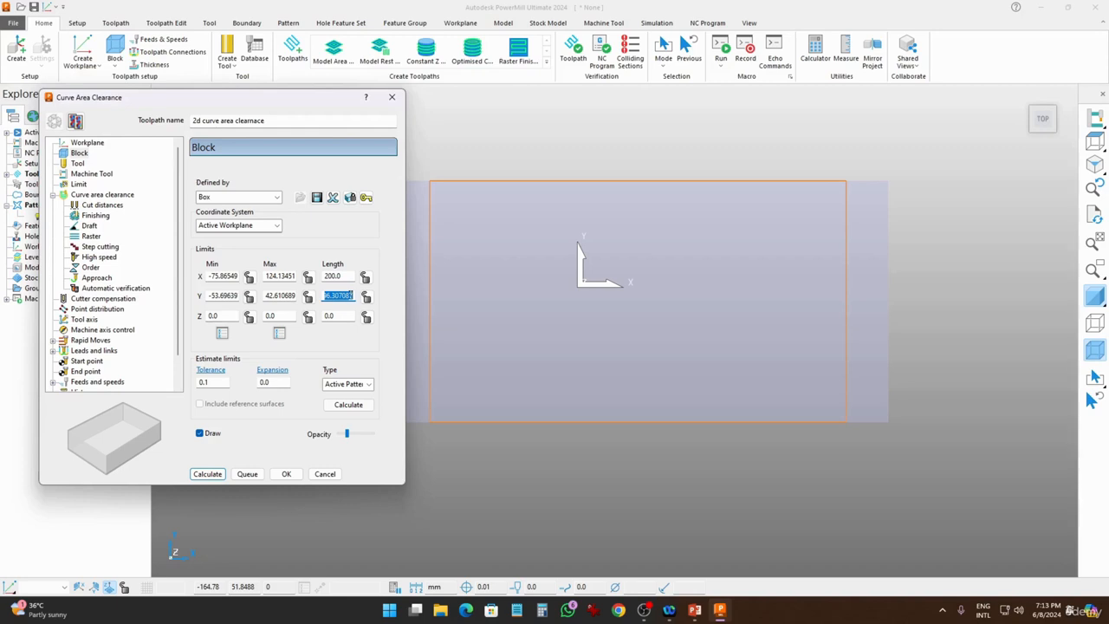
text(150)
key(Return)
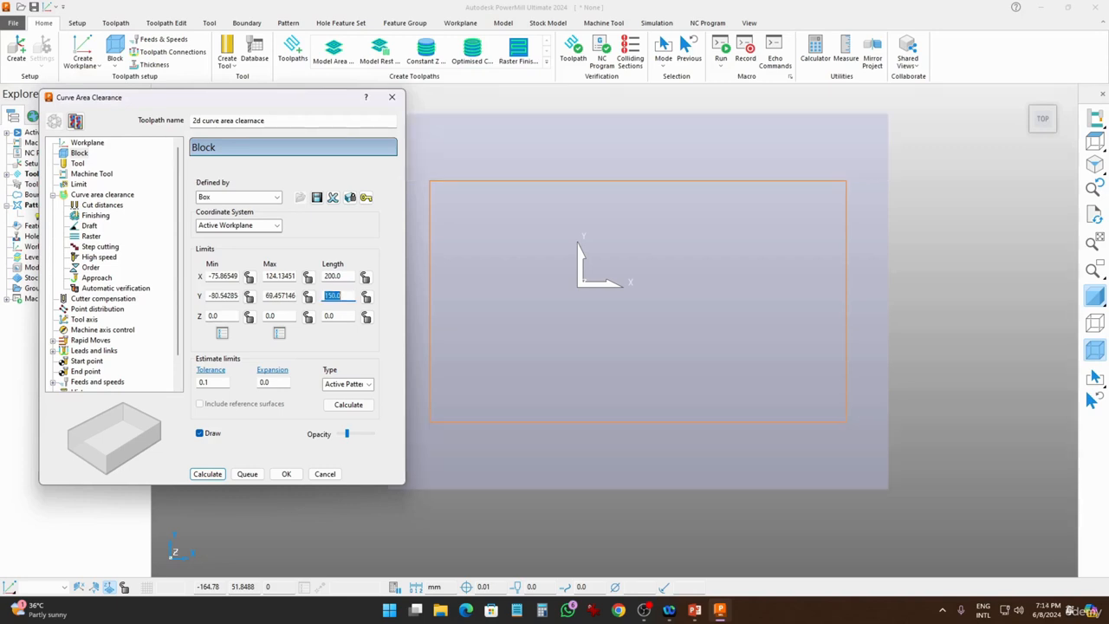
Step: Set the block's Z length to 50 mm, lock it, and set the maximum Z to 0
key(Tab)
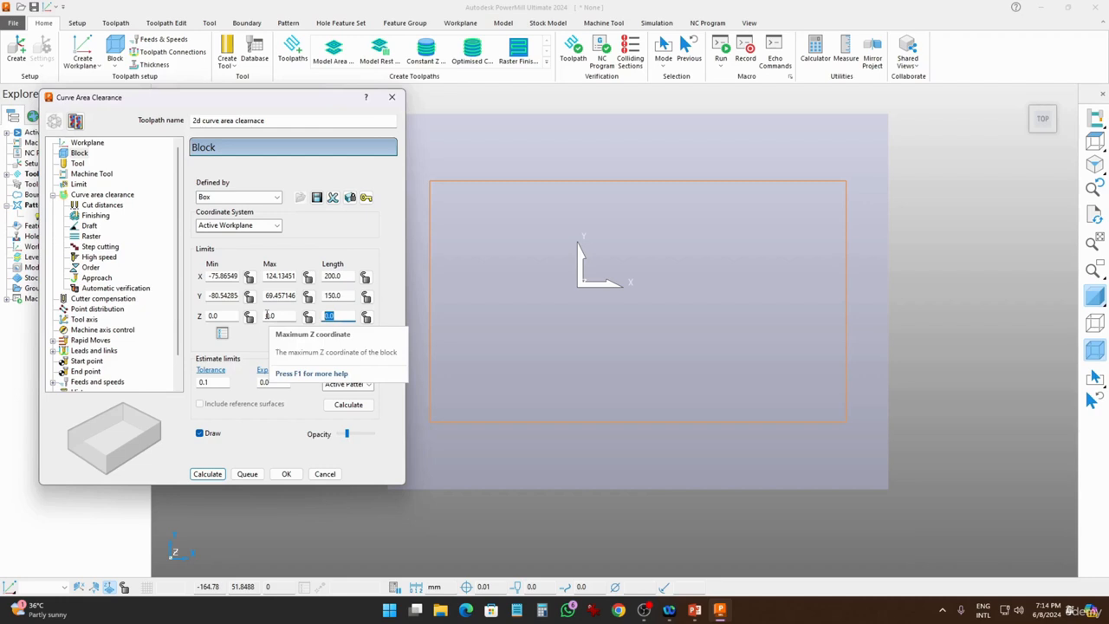
text(50)
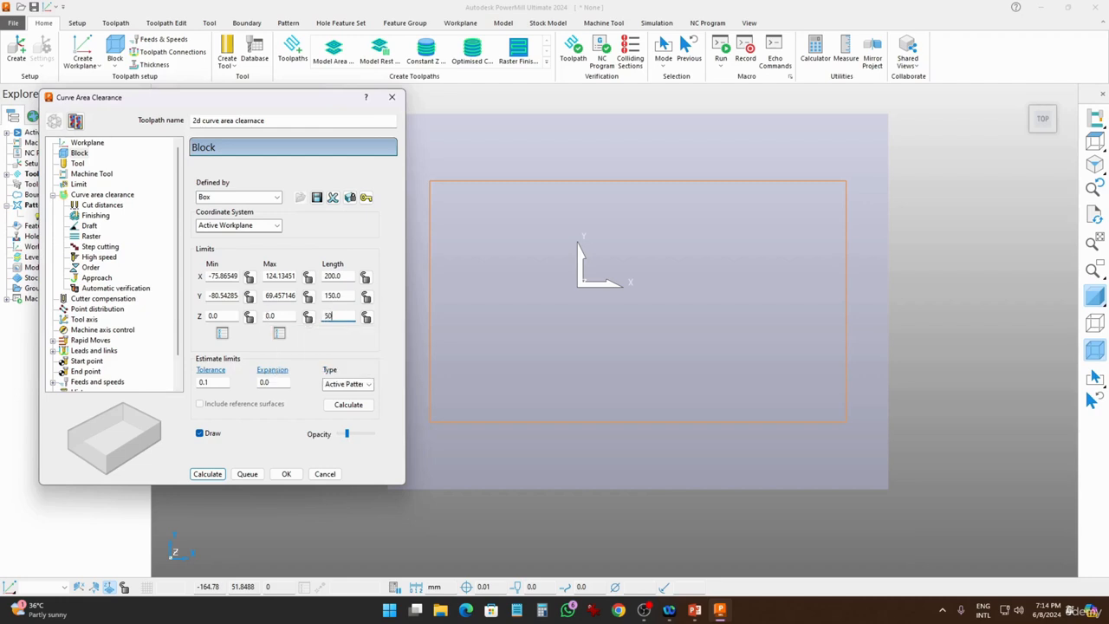
click(365, 318)
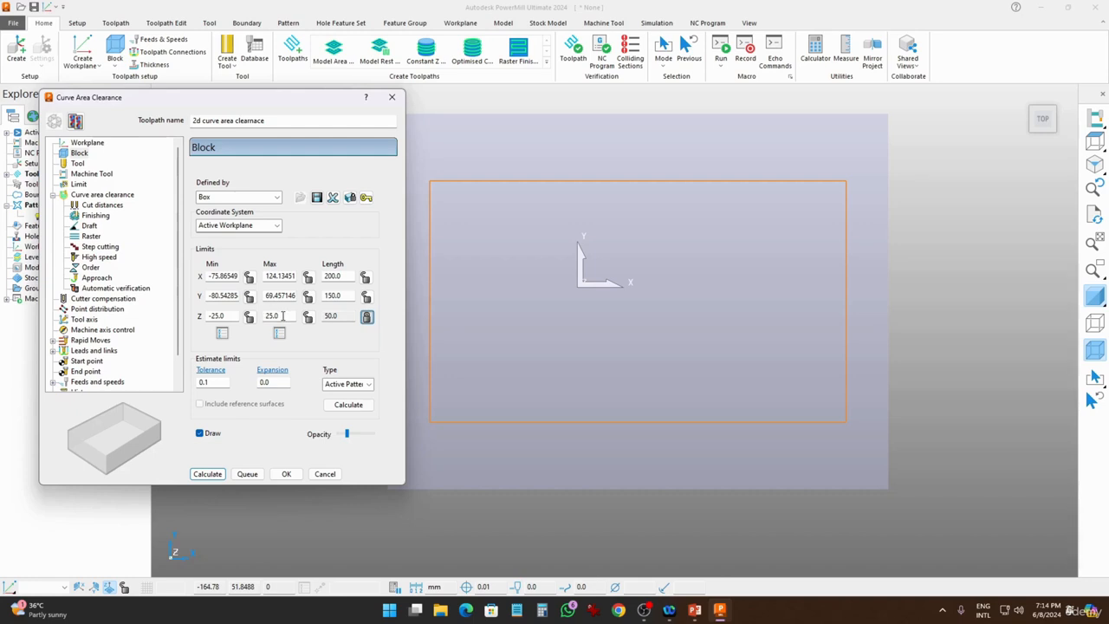
drag(284, 317, 234, 317)
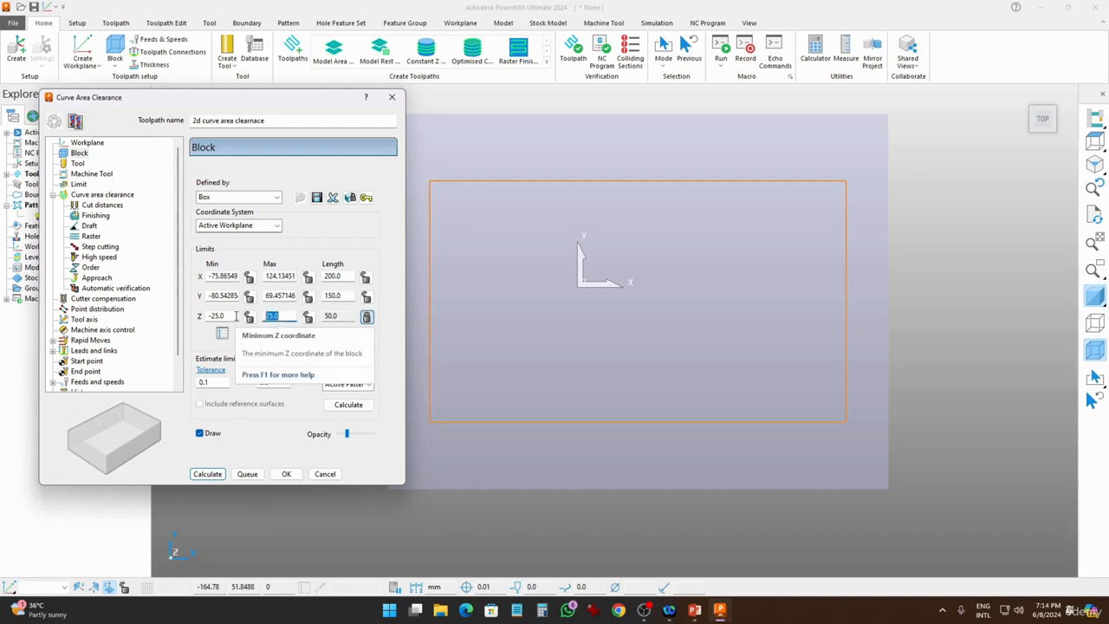
text(0)
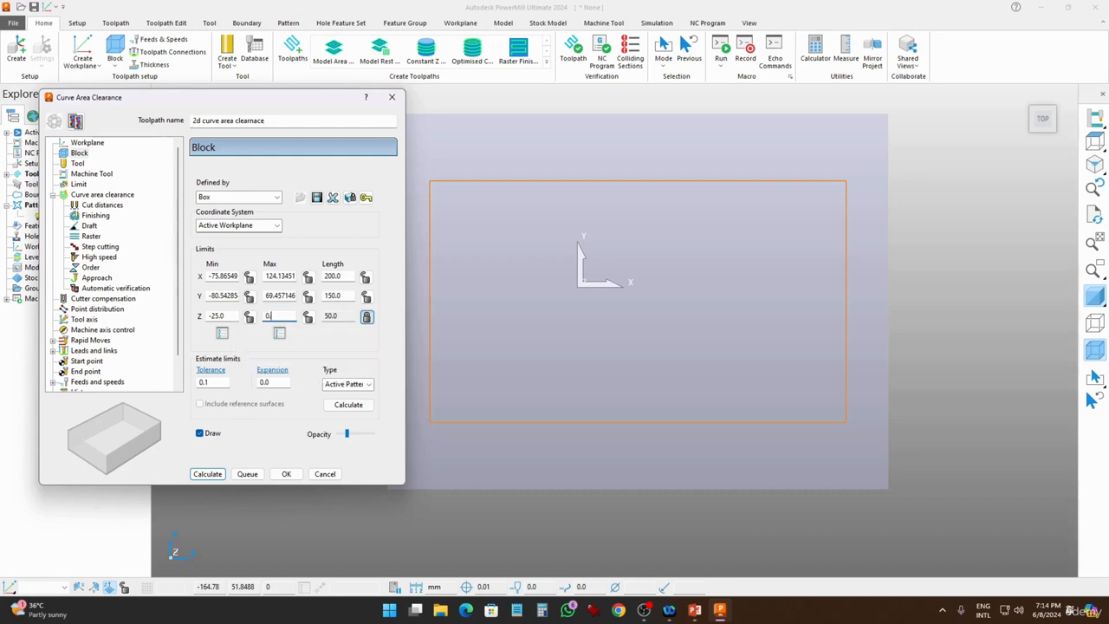
click(234, 317)
middle_drag(637, 417, 649, 236)
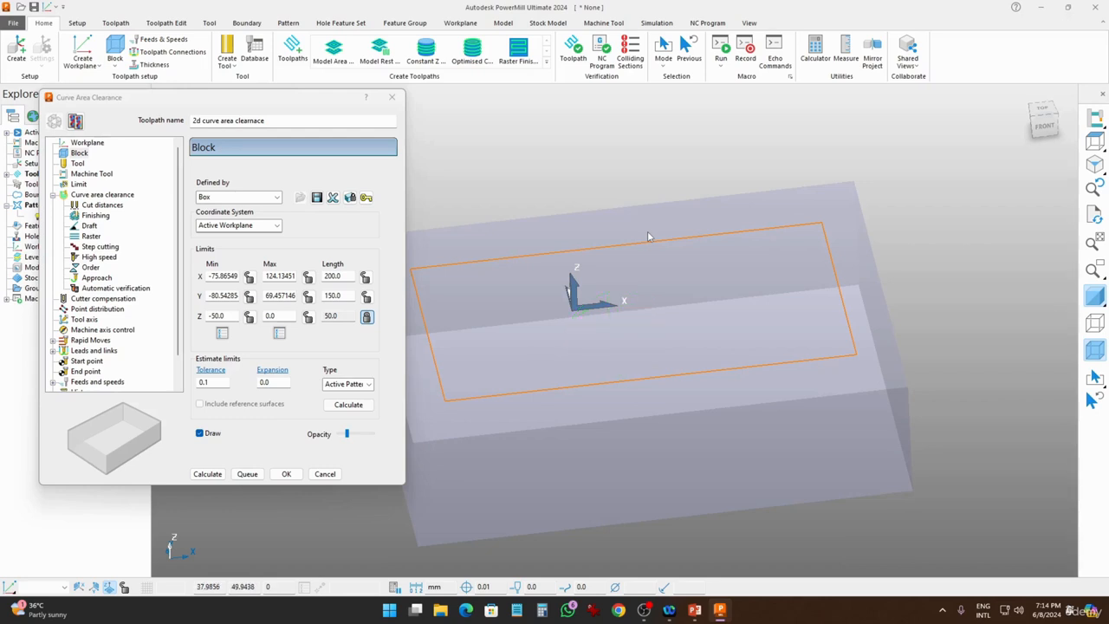
Step: Create an end mill tool for the toolpath and name it "FEM 10MM"
click(80, 166)
click(79, 164)
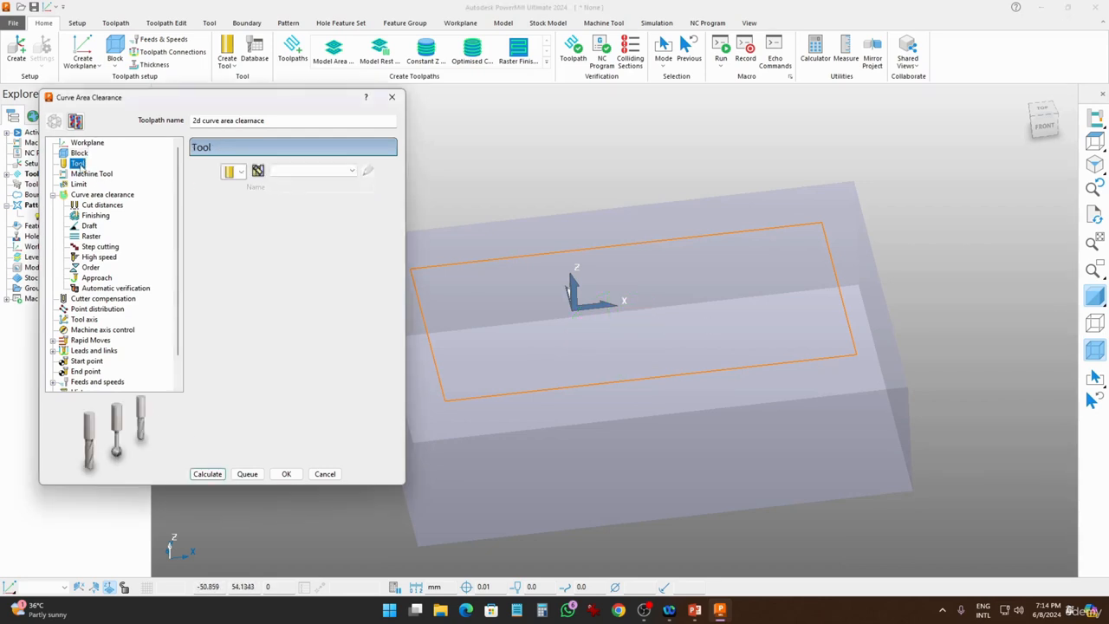
click(242, 172)
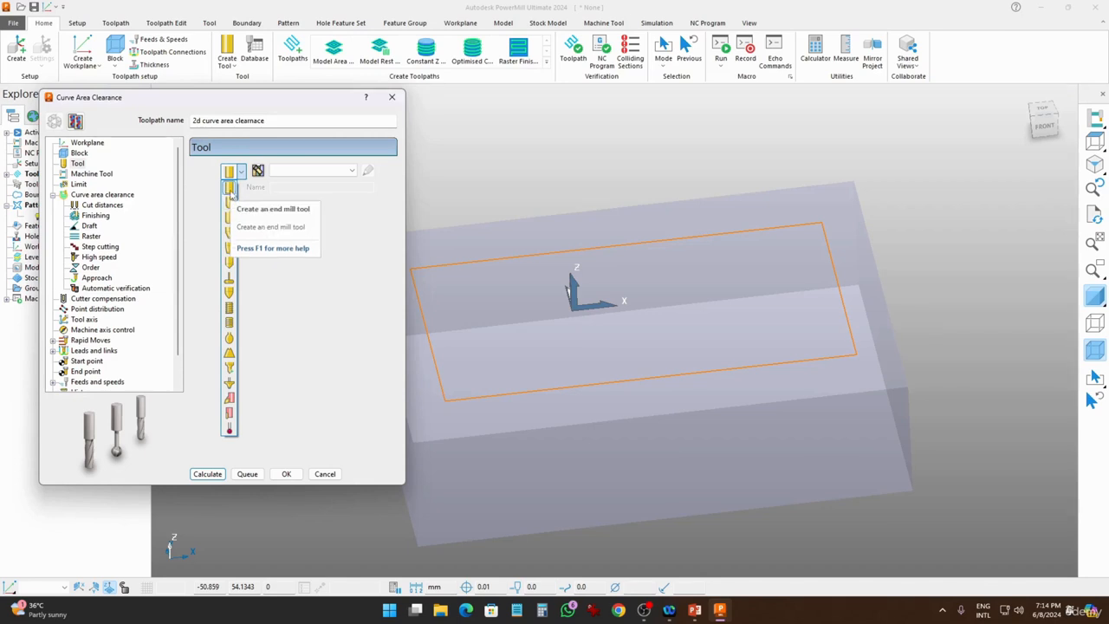
click(230, 192)
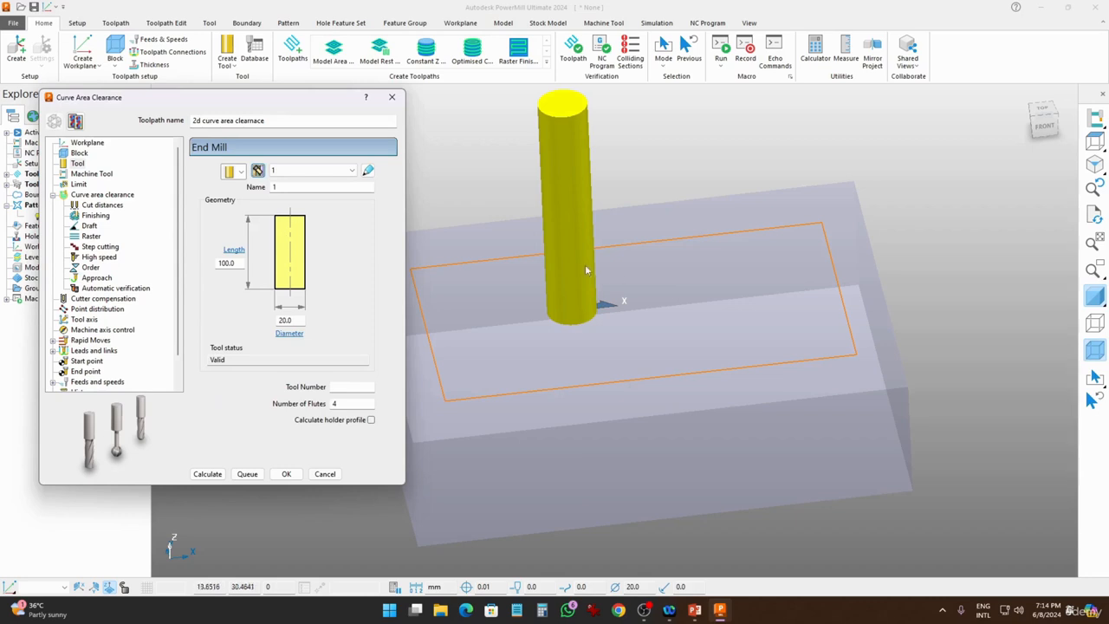
double_click(285, 187)
text(FEM 10MM)
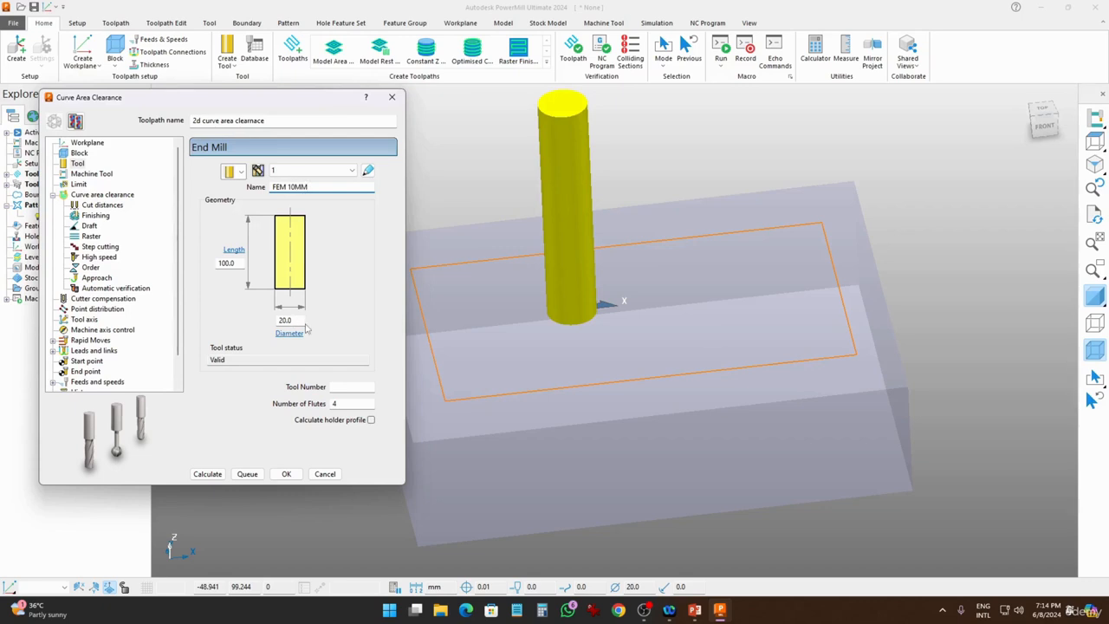
Step: Set the end mill's diameter to 10 mm, leaving its length, tool number and number of flutes at their defaults
double_click(294, 321)
text(10)
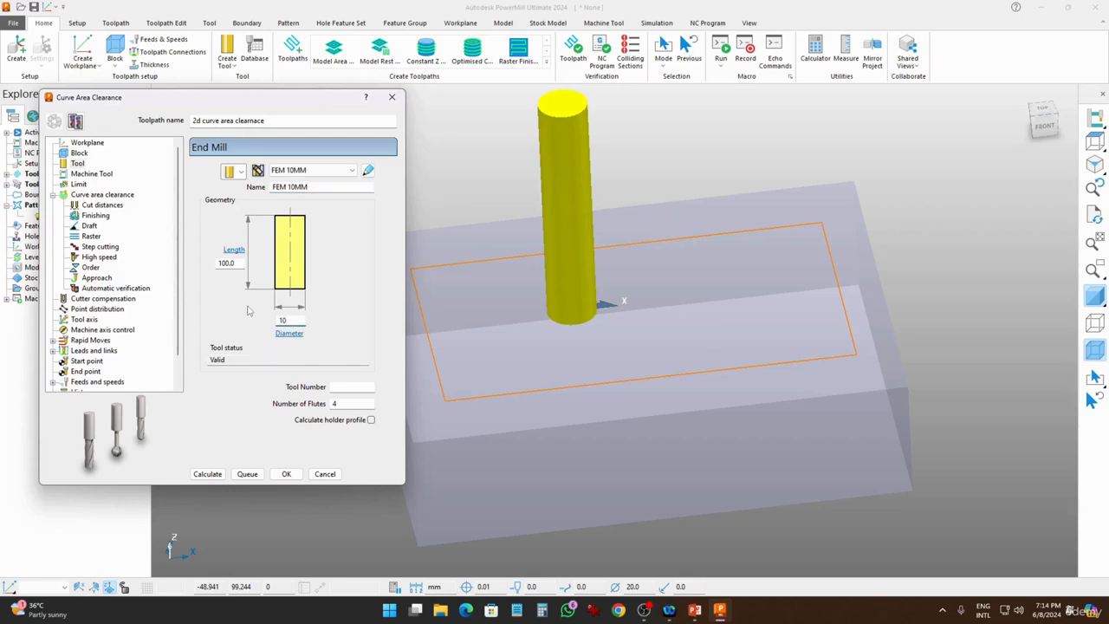
click(239, 263)
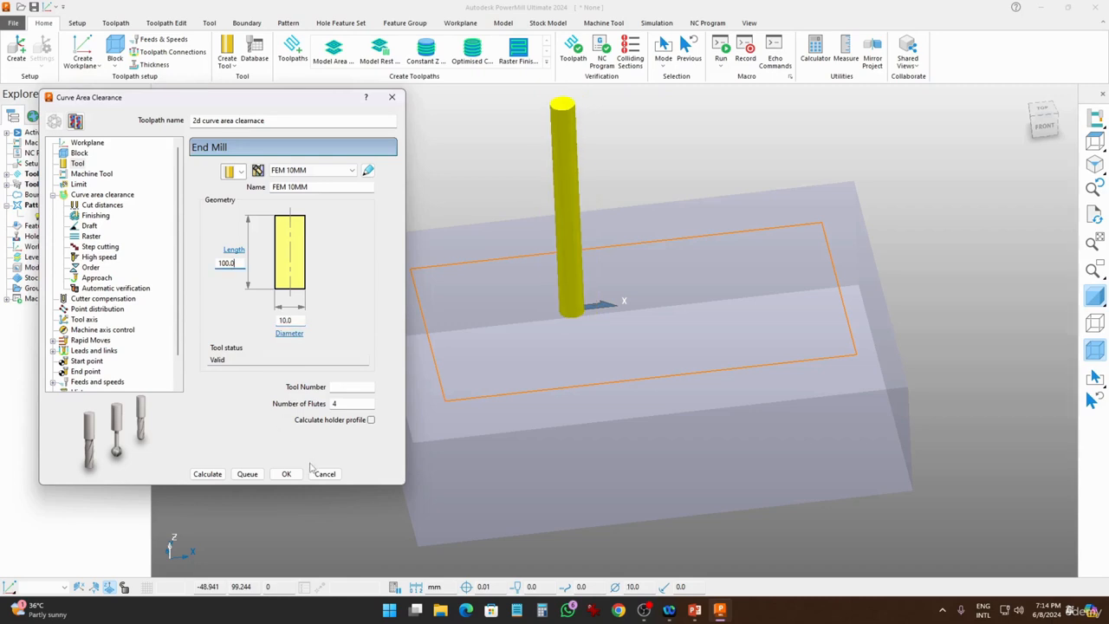
click(336, 387)
double_click(356, 407)
Step: Assign the "2d curce area clearance" pattern as the curves definition of the curve area clearance, leaving the machine tool and limit settings at their defaults
click(87, 174)
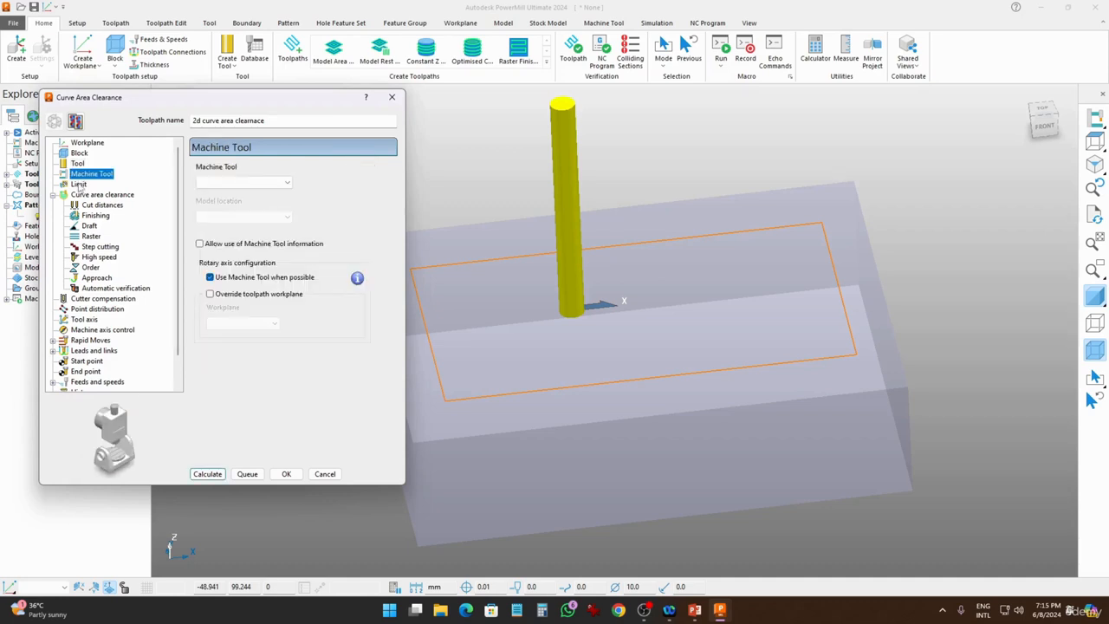
click(79, 184)
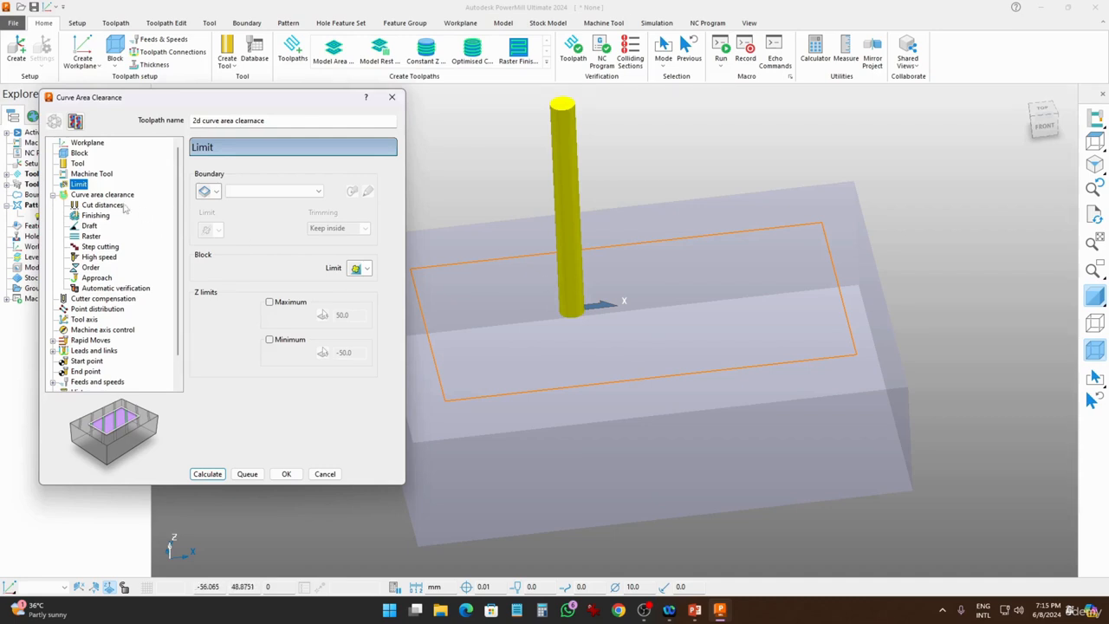
click(87, 197)
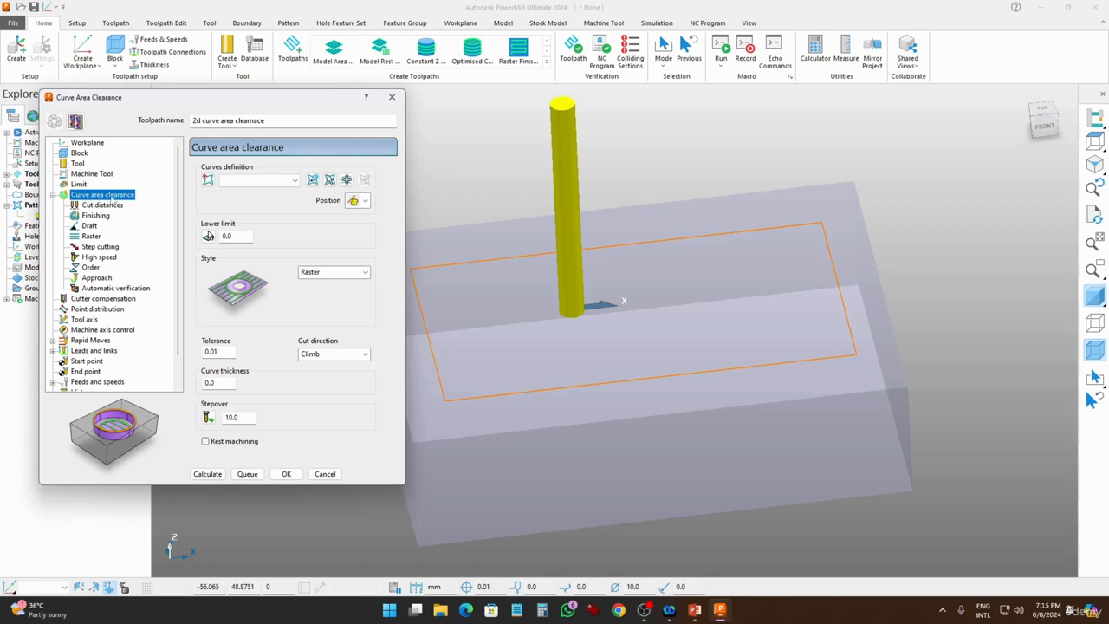
click(248, 180)
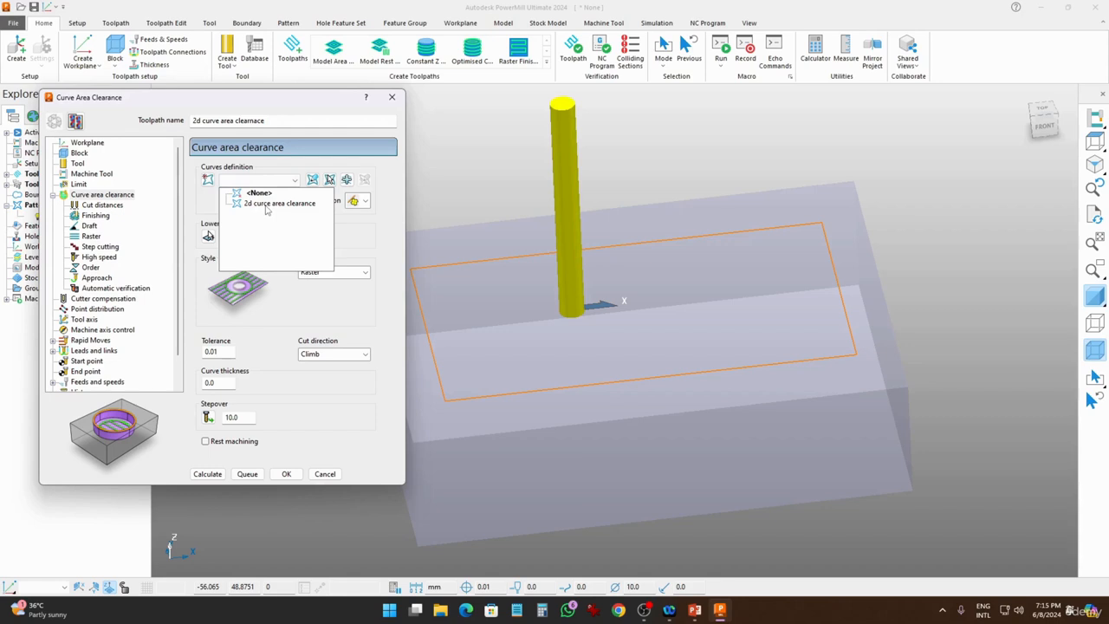
click(267, 204)
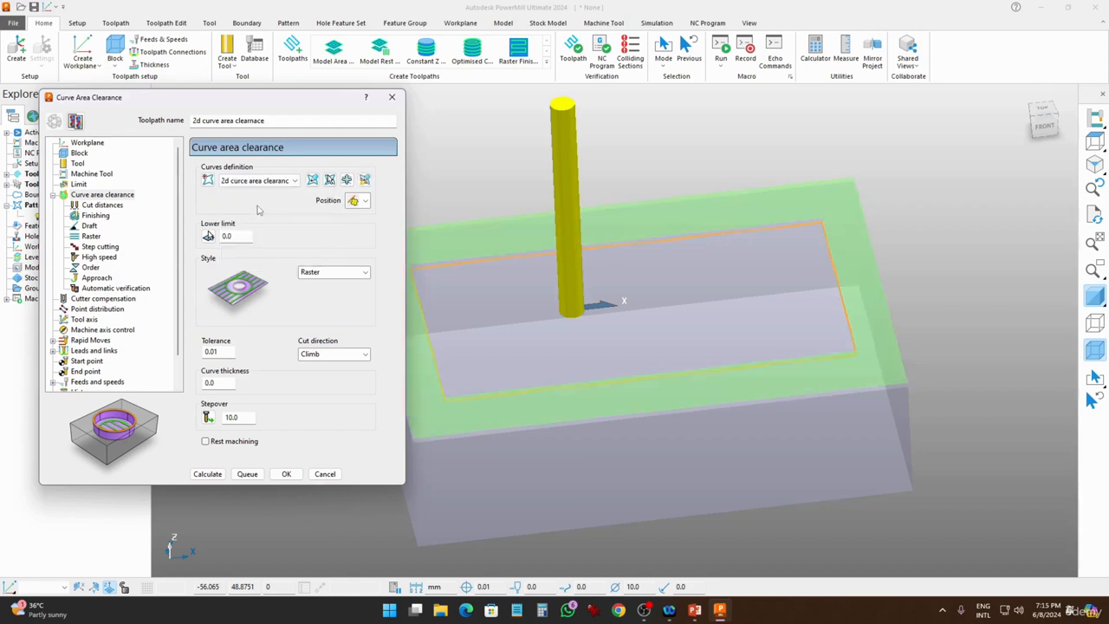
middle_drag(584, 312, 624, 353)
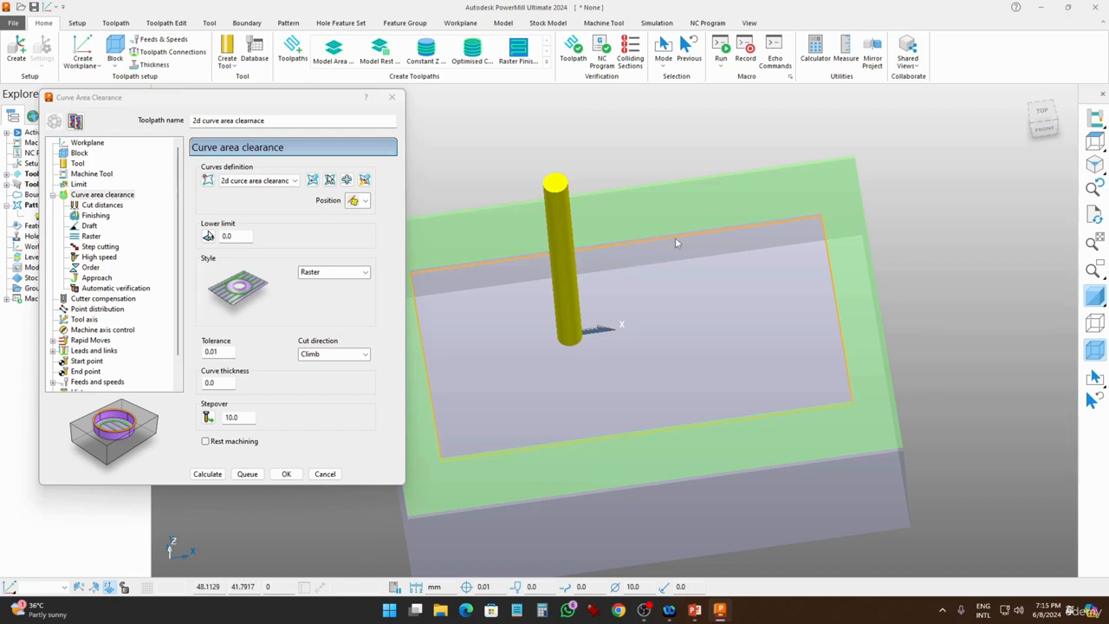
Step: Edit the machining sections of the rectangular curve and reverse its machining side so the area inside the rectangle is cleared
click(365, 180)
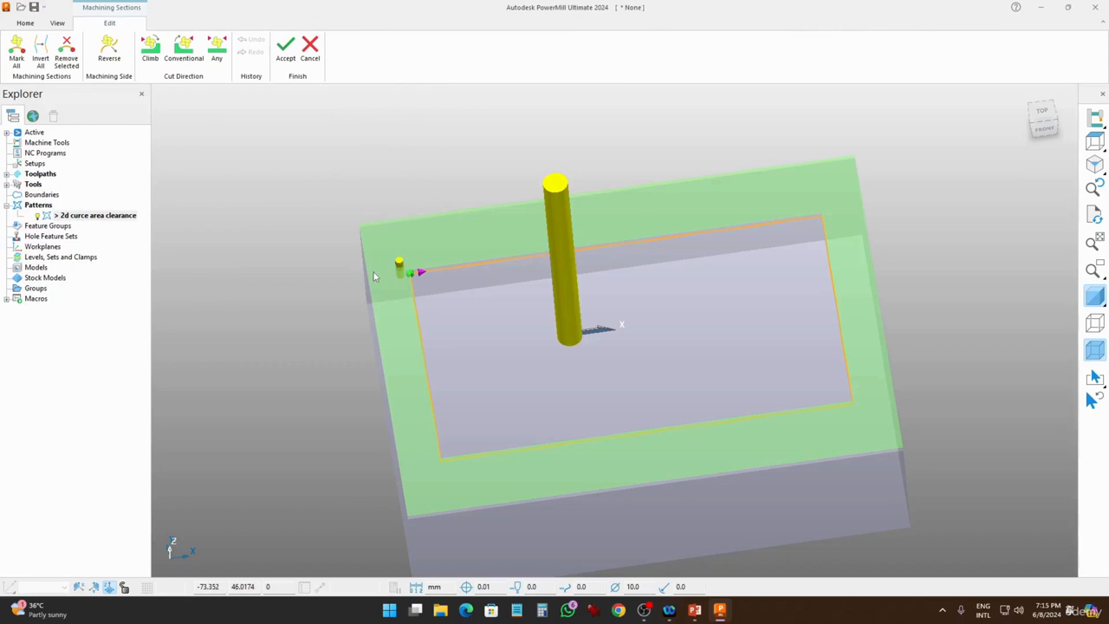
scroll(408, 275, up, 5)
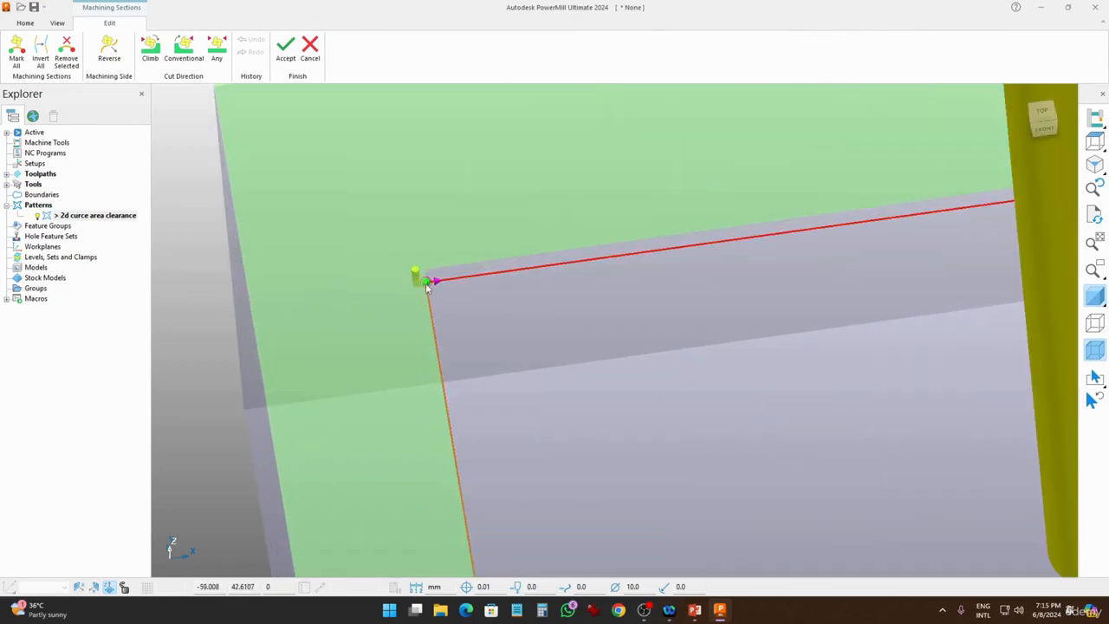
scroll(439, 286, down, 2)
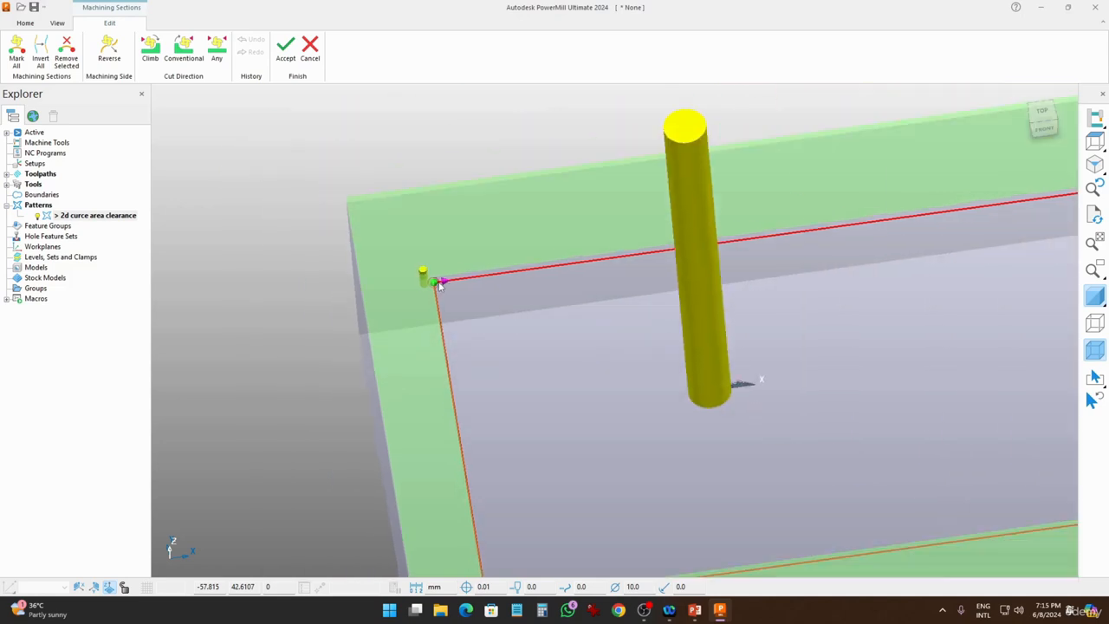
scroll(440, 286, down, 2)
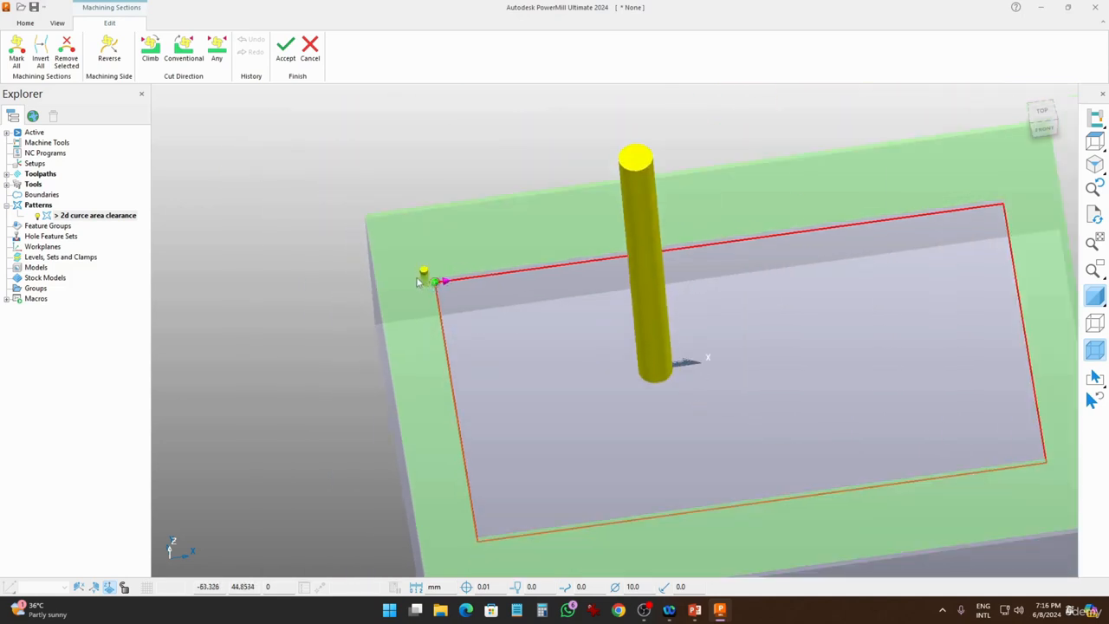
click(436, 293)
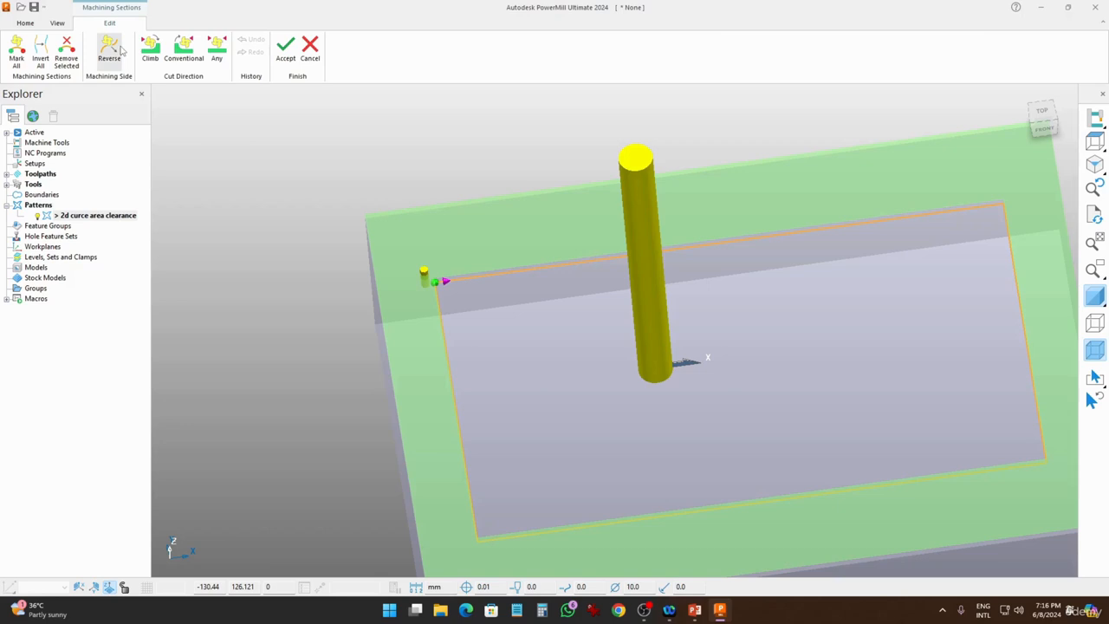
click(120, 51)
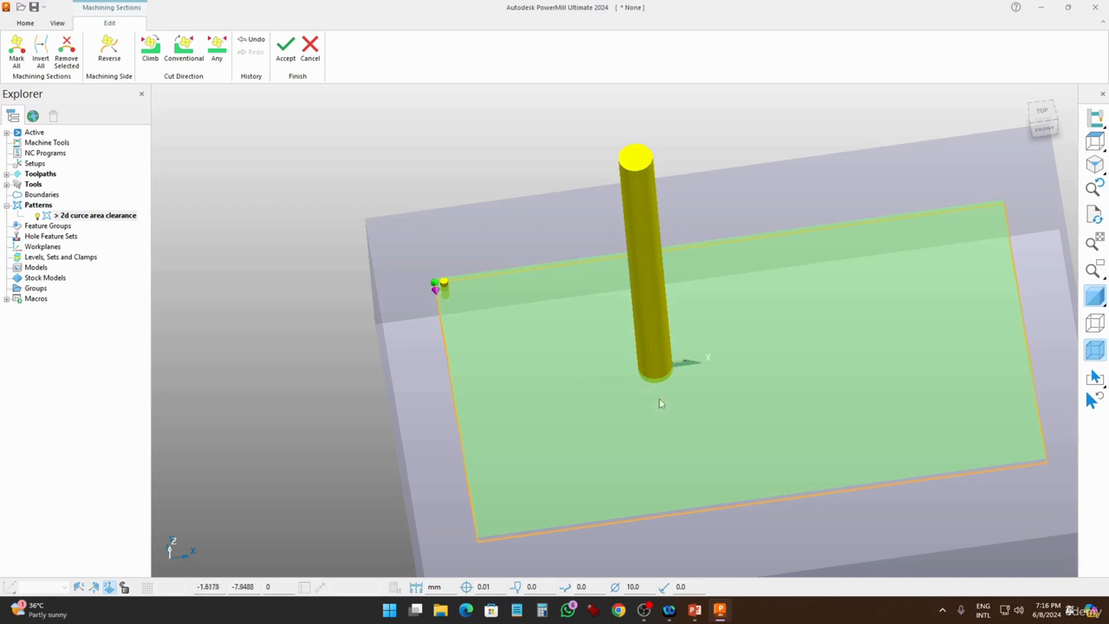
middle_drag(662, 401, 661, 379)
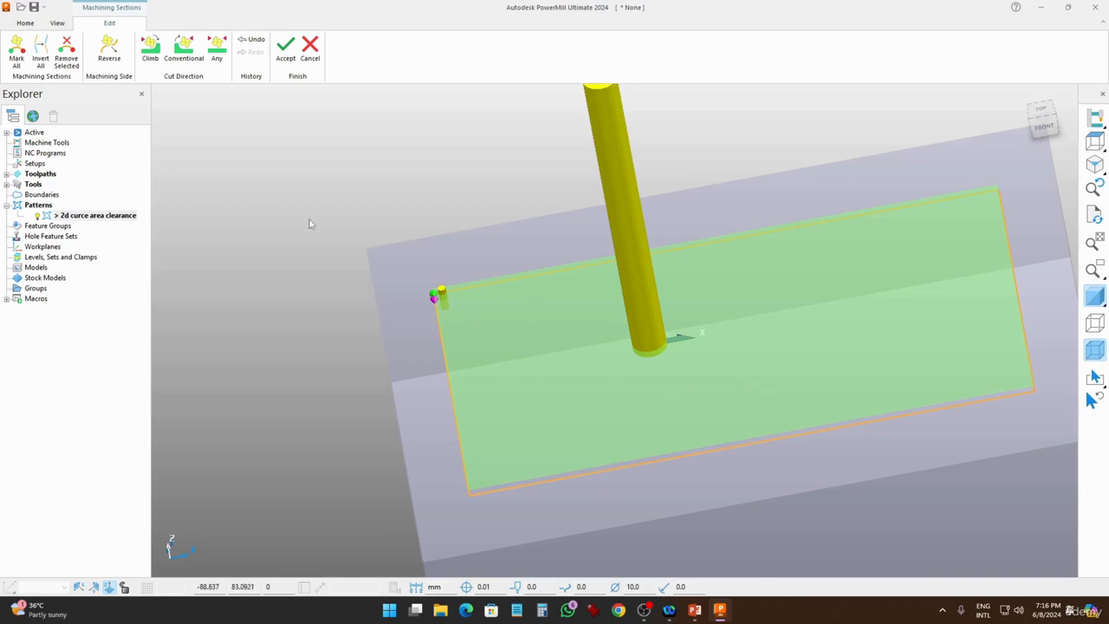
Step: Try the Climb, Conventional and Any cut directions on the rectangle's machining section and accept the section edits
click(152, 50)
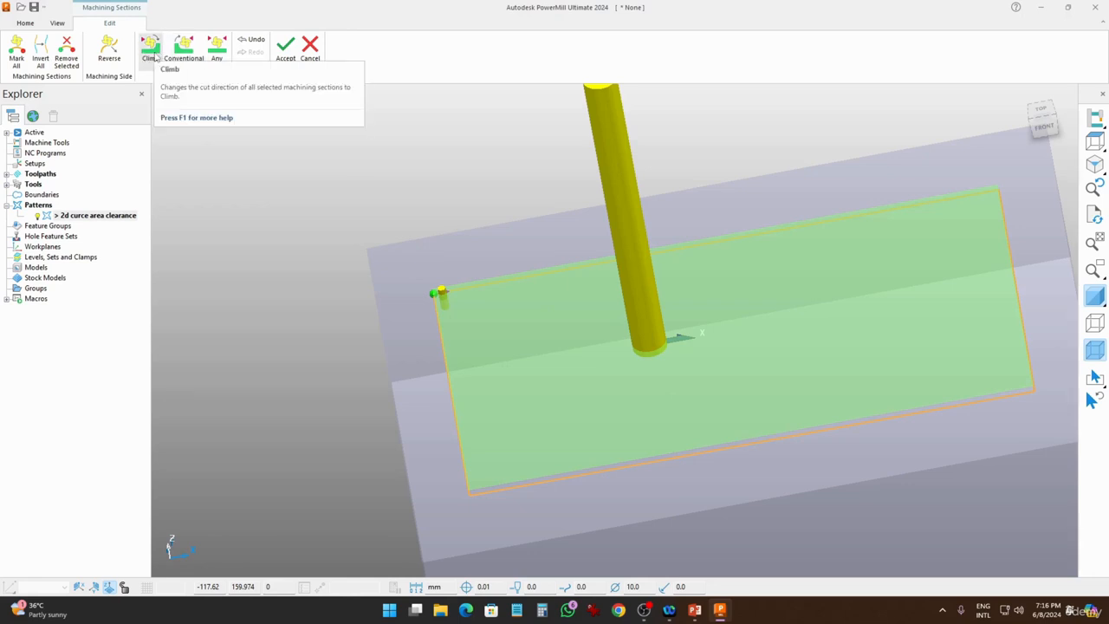
click(218, 54)
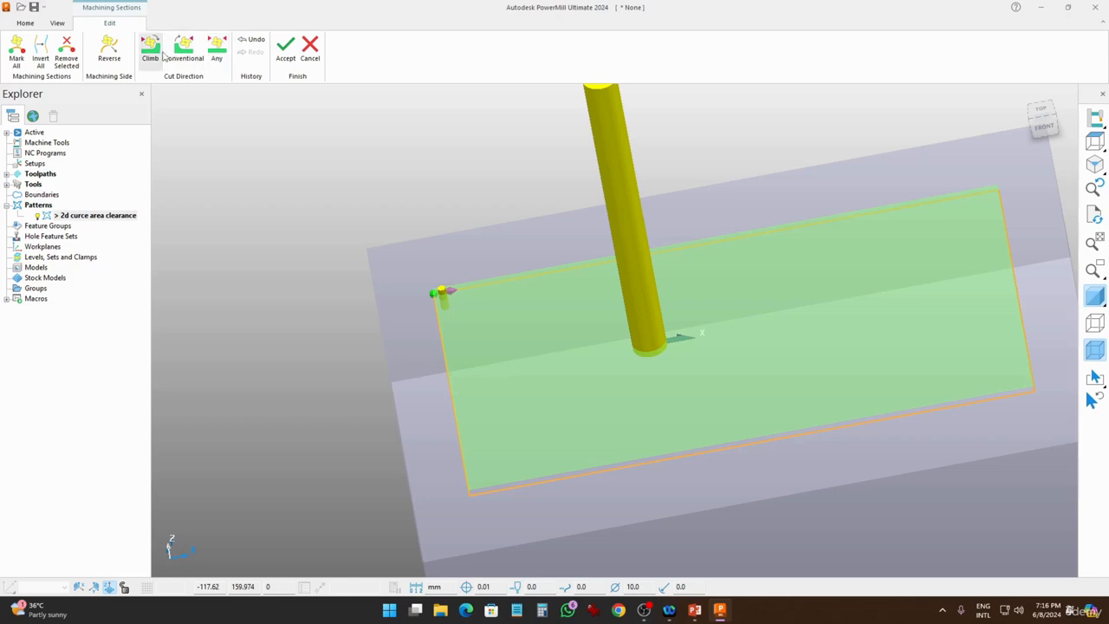
click(184, 55)
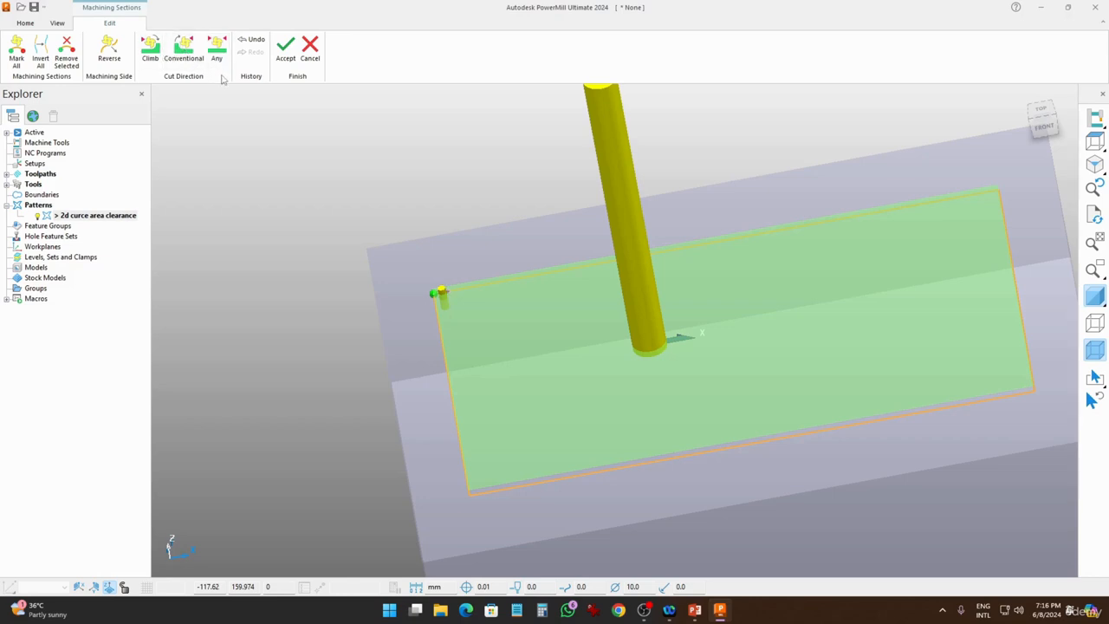
click(286, 53)
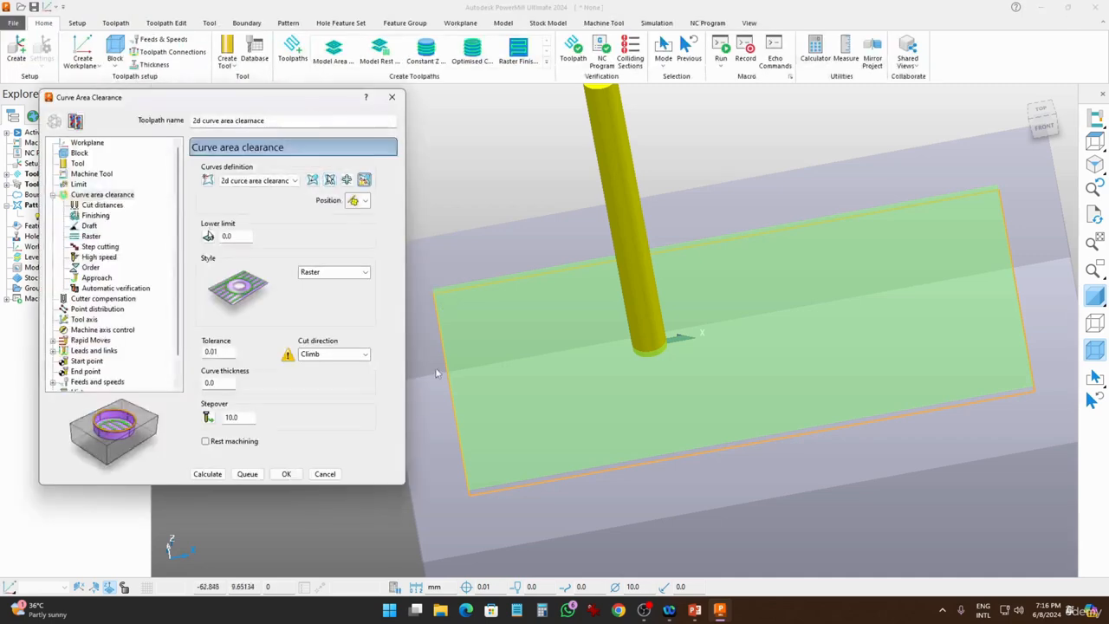
Step: Set the lower limit of the curve area clearance to -10 mm
click(239, 235)
double_click(234, 235)
text(-10)
Step: Try the Offset and Vortex clearance styles and return the style to Raster
click(315, 276)
click(315, 297)
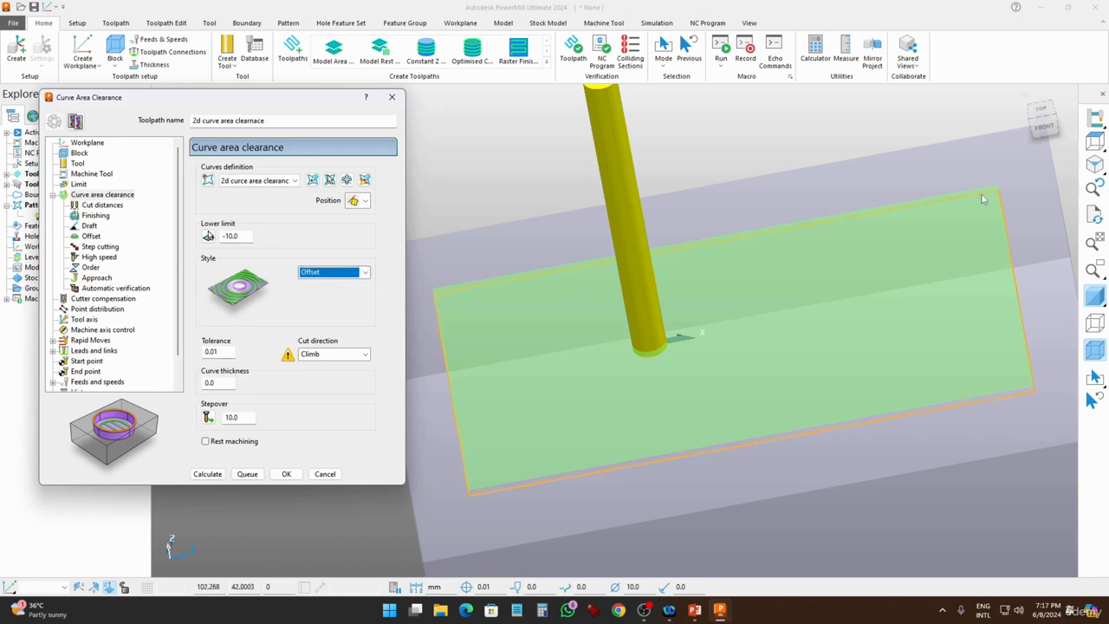
click(363, 273)
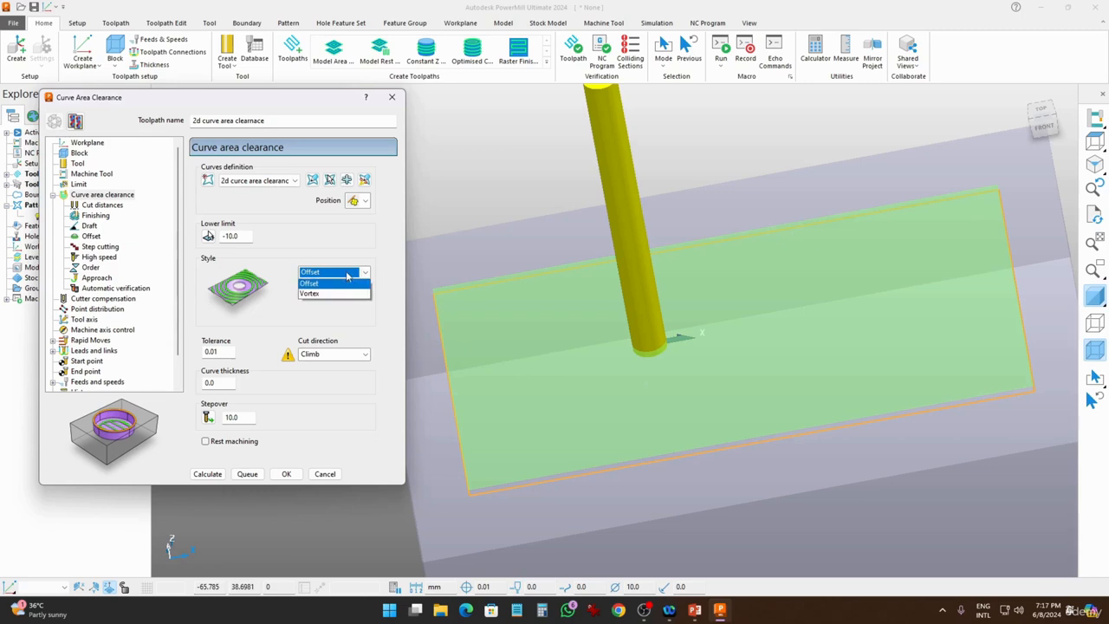
click(328, 305)
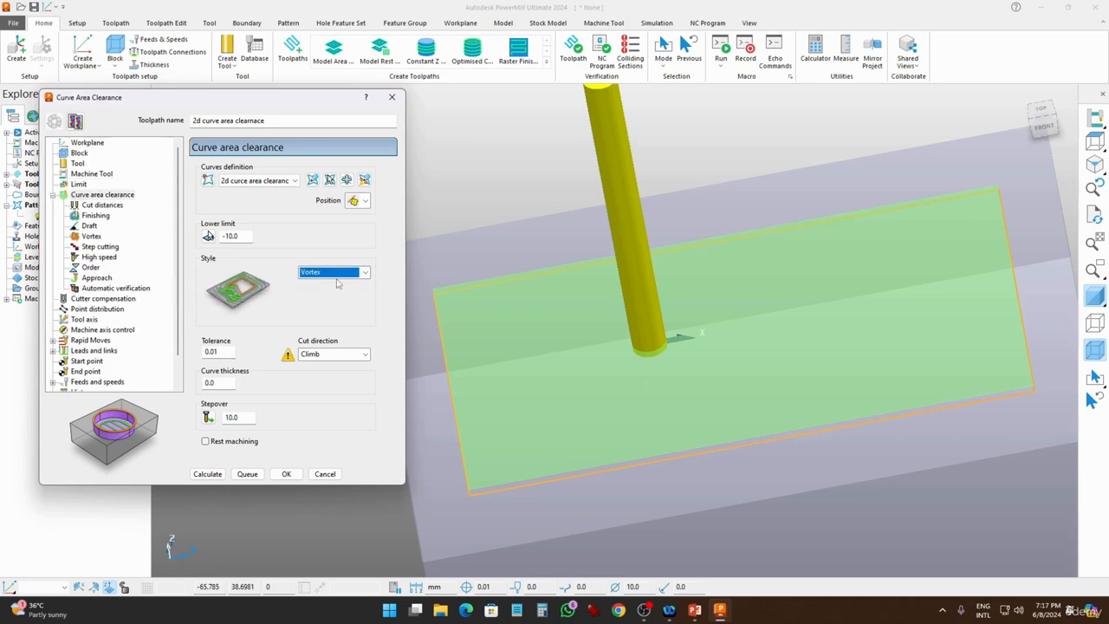
click(336, 274)
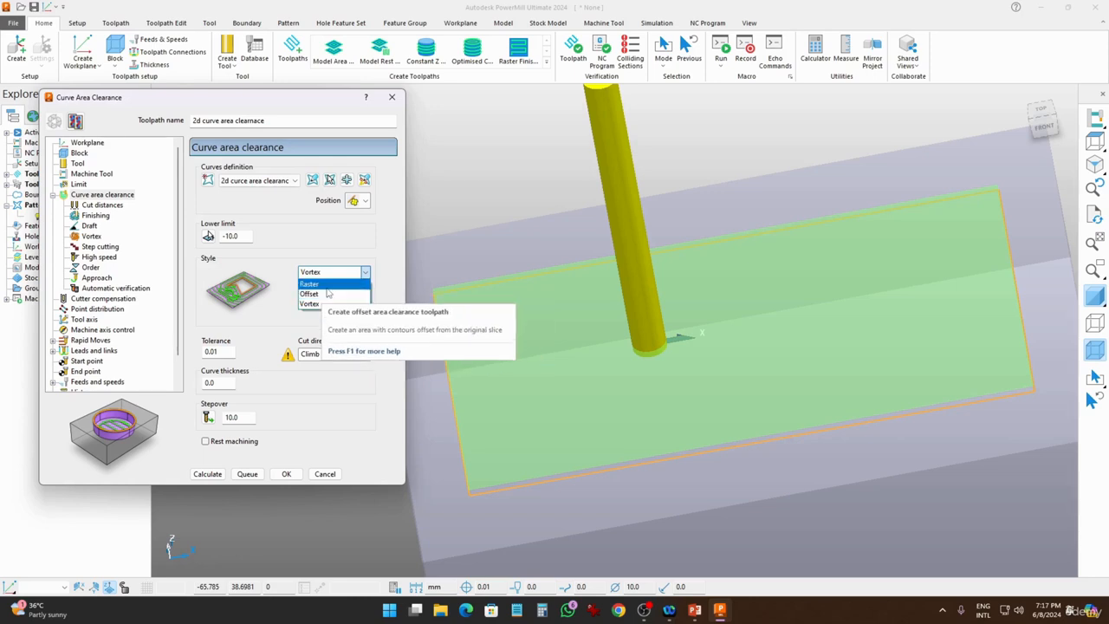
click(310, 284)
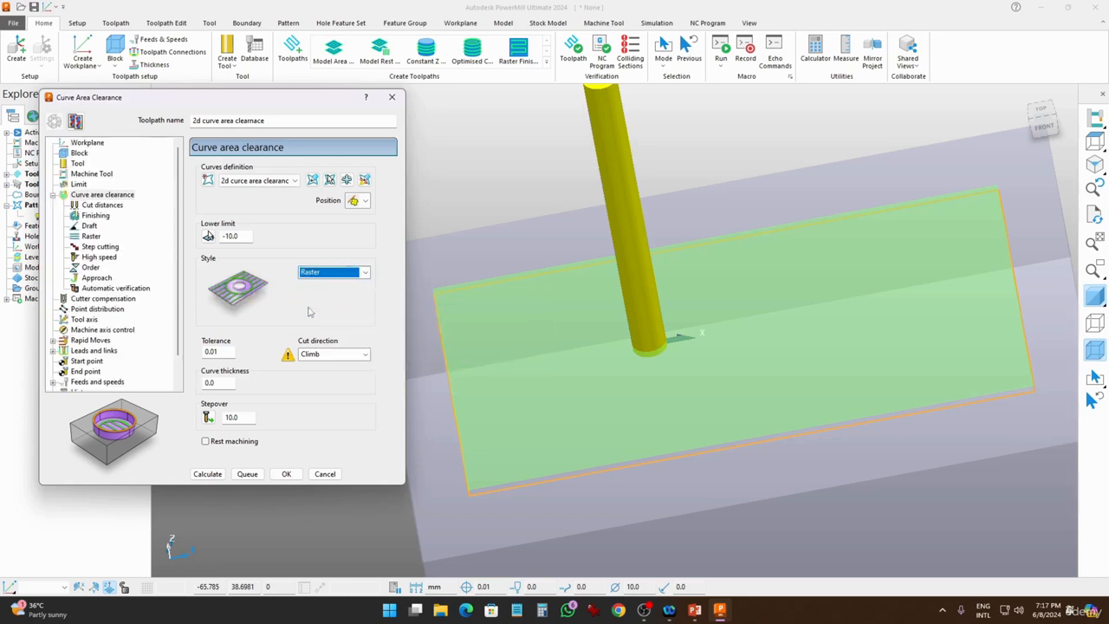
Step: Set the stepover to 5 mm, keeping the 0.01 tolerance, Climb cut direction and zero curve thickness
double_click(222, 351)
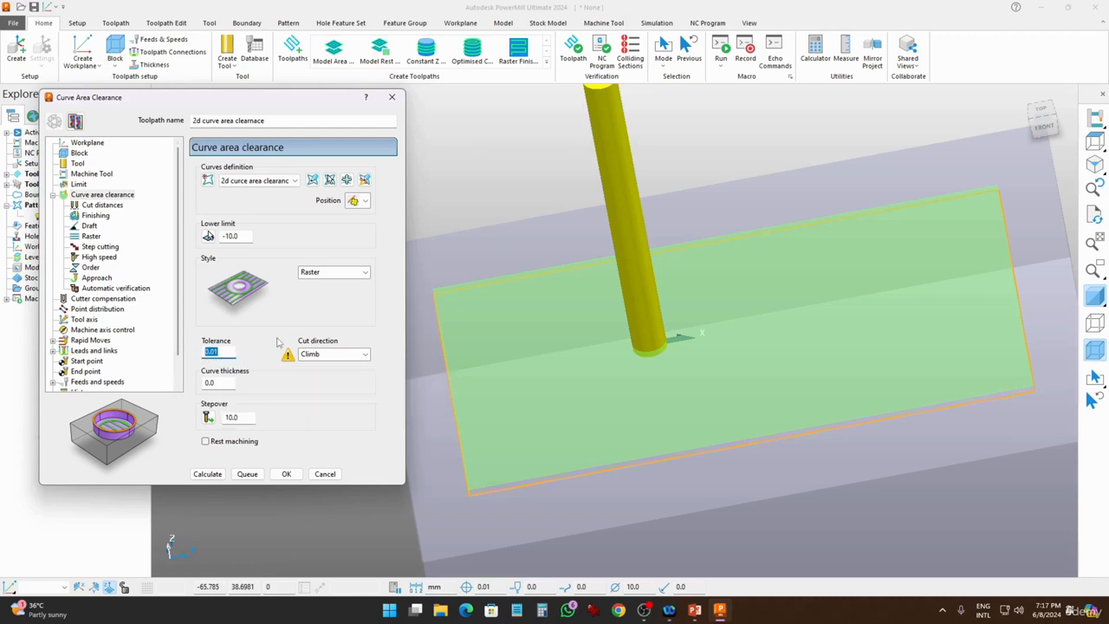
click(336, 355)
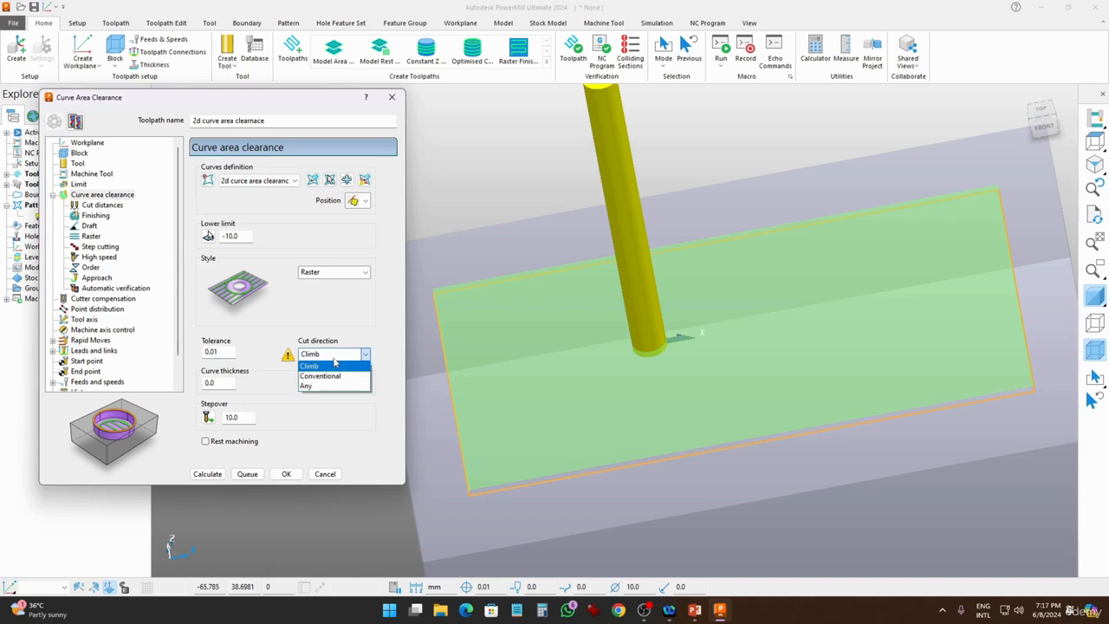
click(334, 355)
click(226, 382)
double_click(226, 383)
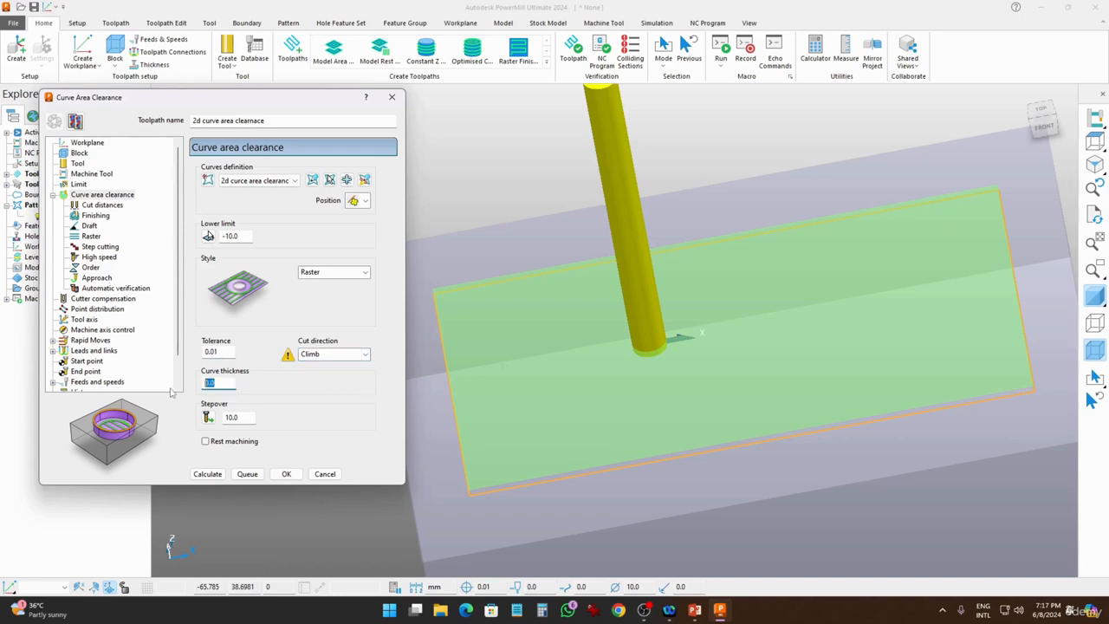
double_click(244, 417)
text(5)
Step: Set the stock depth in the cut distances to 20 mm, with the vertical extent kept on Stock depth
click(98, 206)
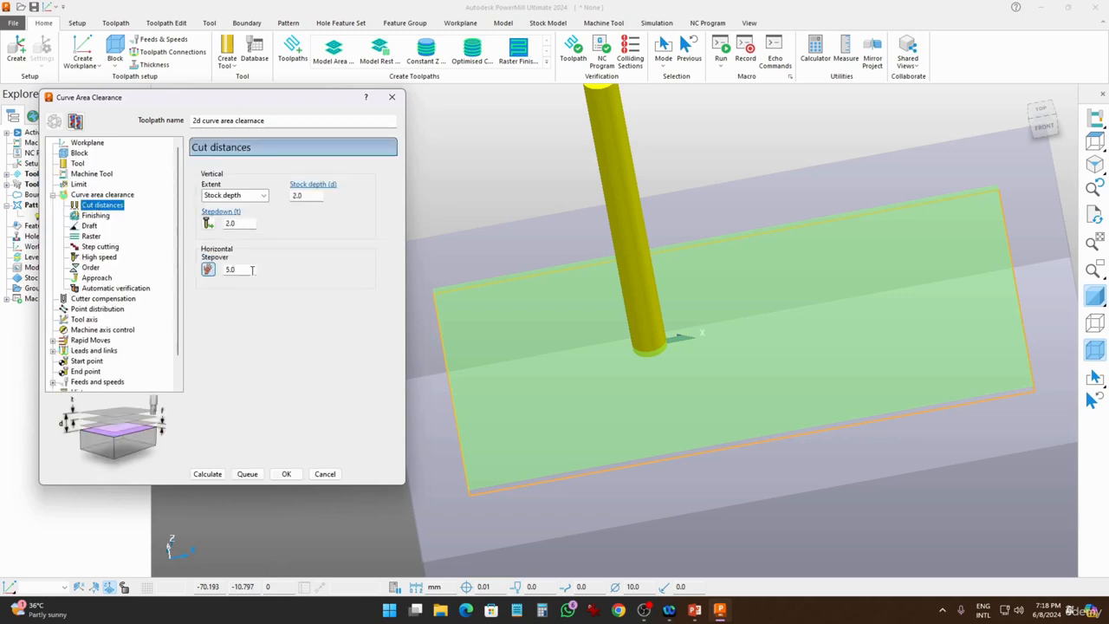
double_click(316, 196)
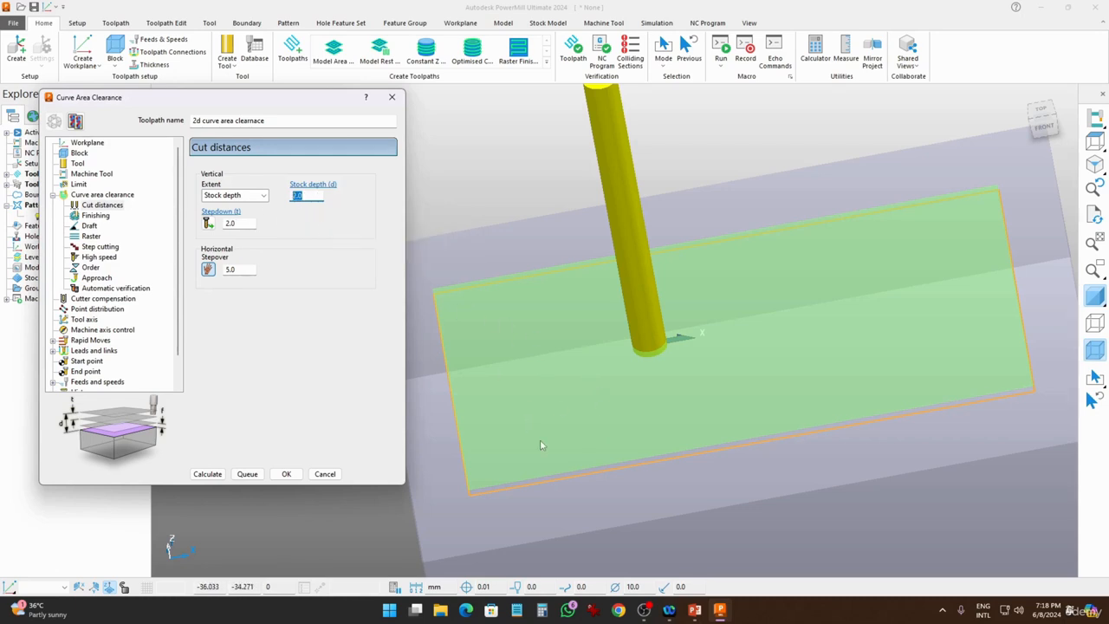
middle_drag(555, 470, 507, 409)
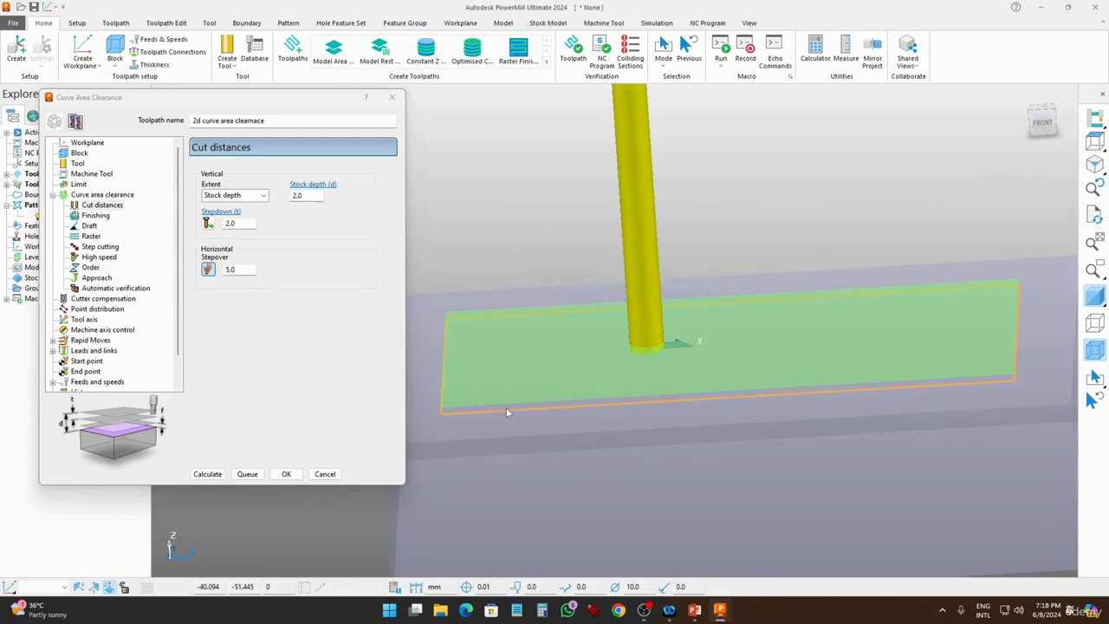
drag(322, 197, 236, 196)
text(2)
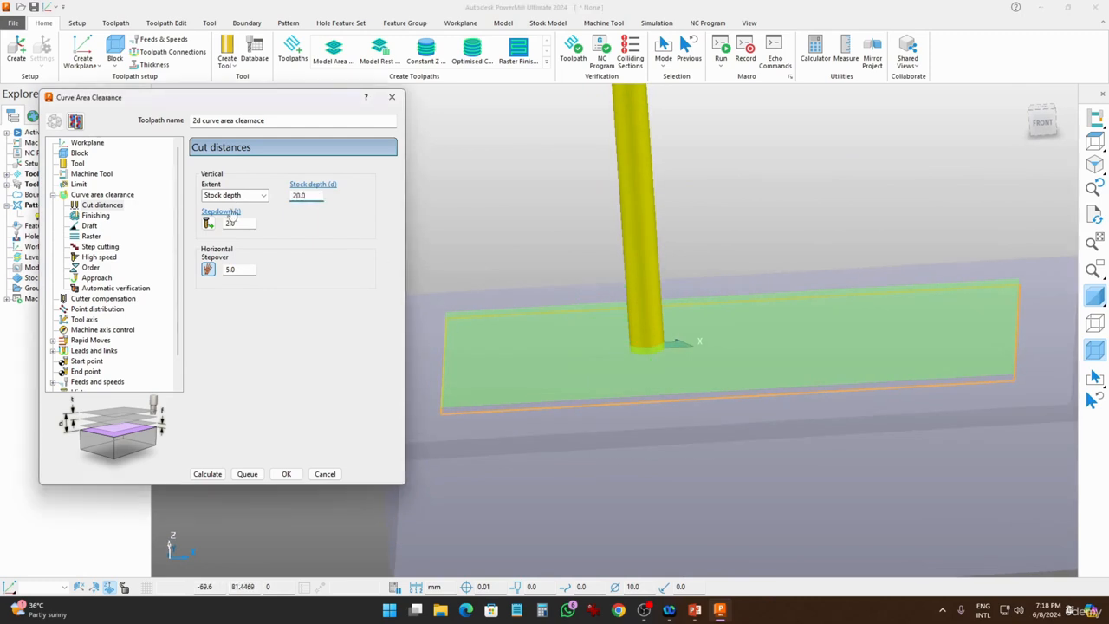
Step: Review the stepdown, stock depth and horizontal stepover in the cut distances against the block
click(242, 224)
click(242, 224)
drag(247, 225, 201, 225)
drag(314, 196, 275, 196)
drag(250, 224, 197, 225)
middle_drag(607, 249, 607, 298)
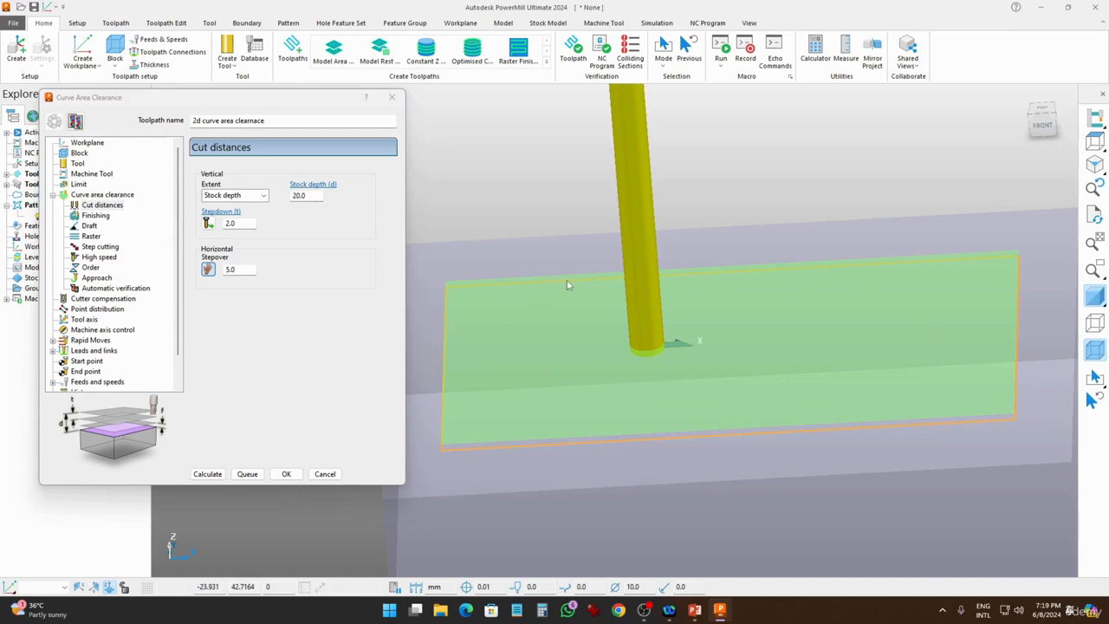
click(300, 196)
double_click(300, 196)
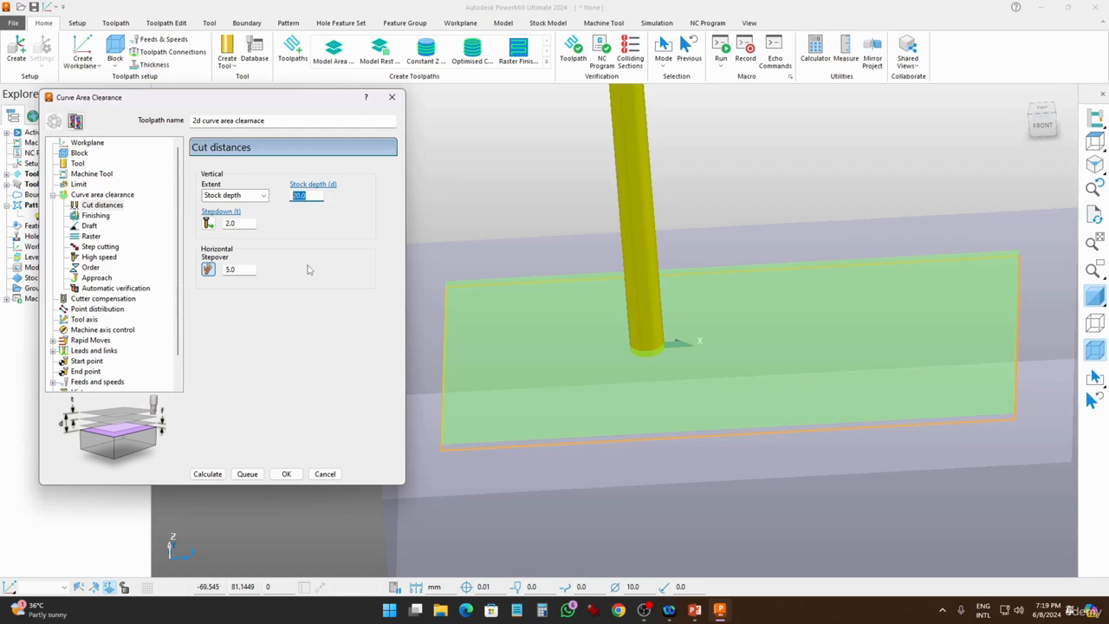
double_click(240, 270)
Step: Calculate the rapid move heights from the block and model with 10 mm rapid and 5 mm plunge clearance, keeping the toolpath workplane
click(90, 341)
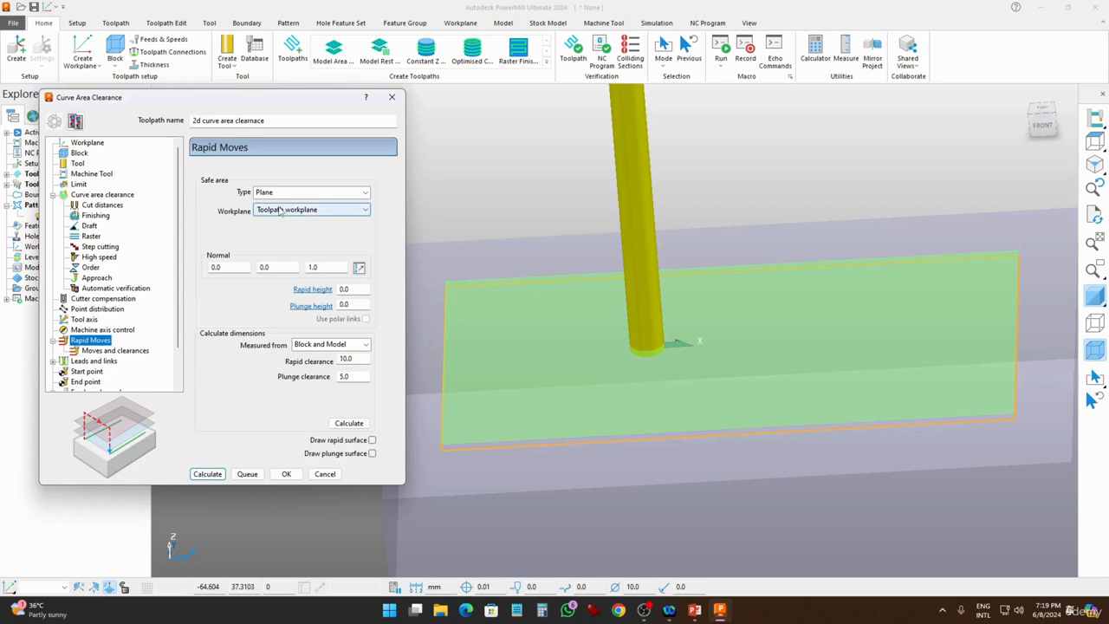
click(307, 217)
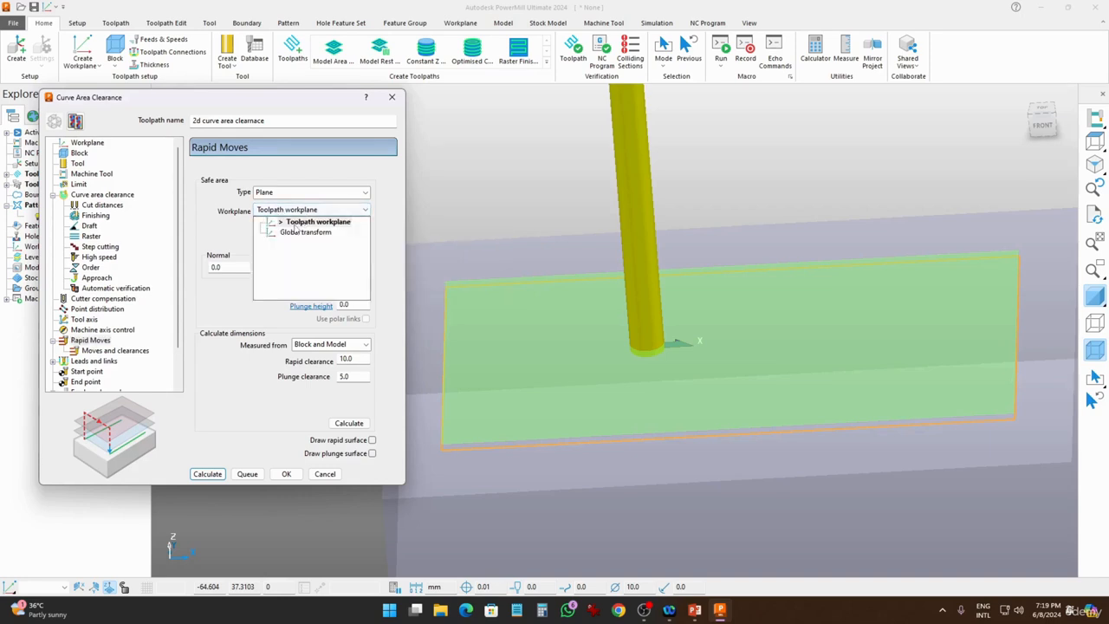
click(233, 249)
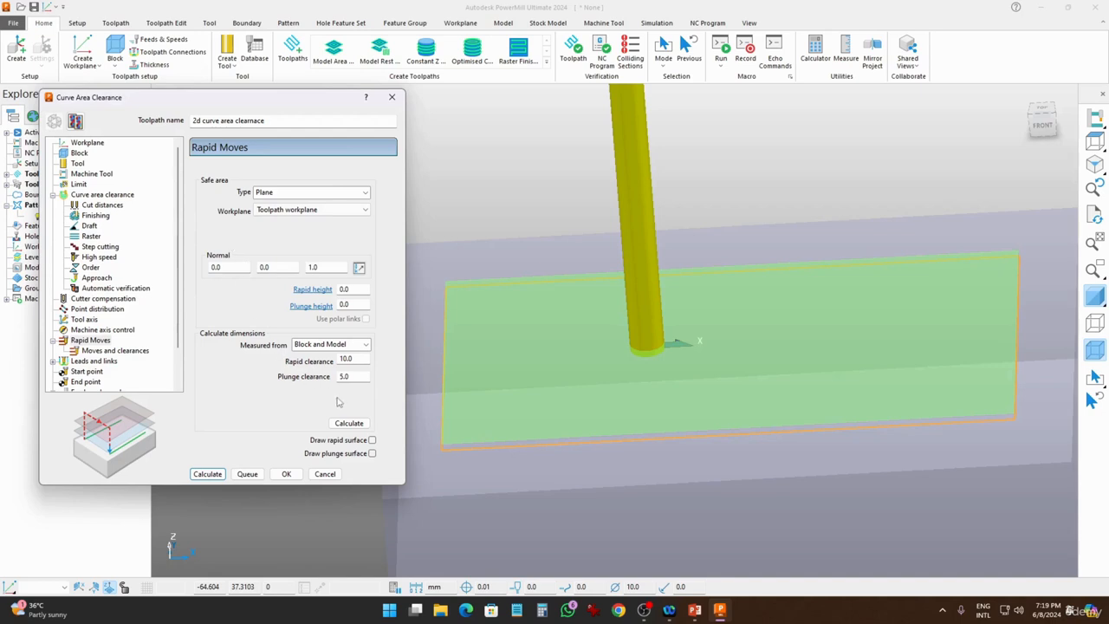
click(349, 423)
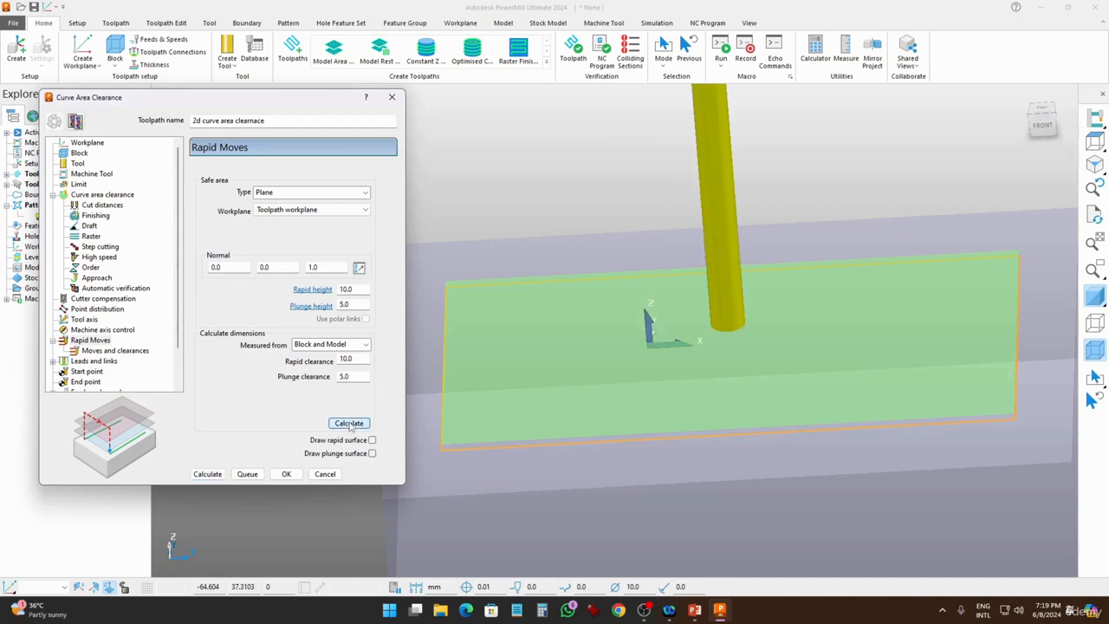
Step: Check the feeds and speeds, calculate the curve area clearance toolpath, and dismiss the warning about plunge moves into stock
scroll(178, 338, down, 2)
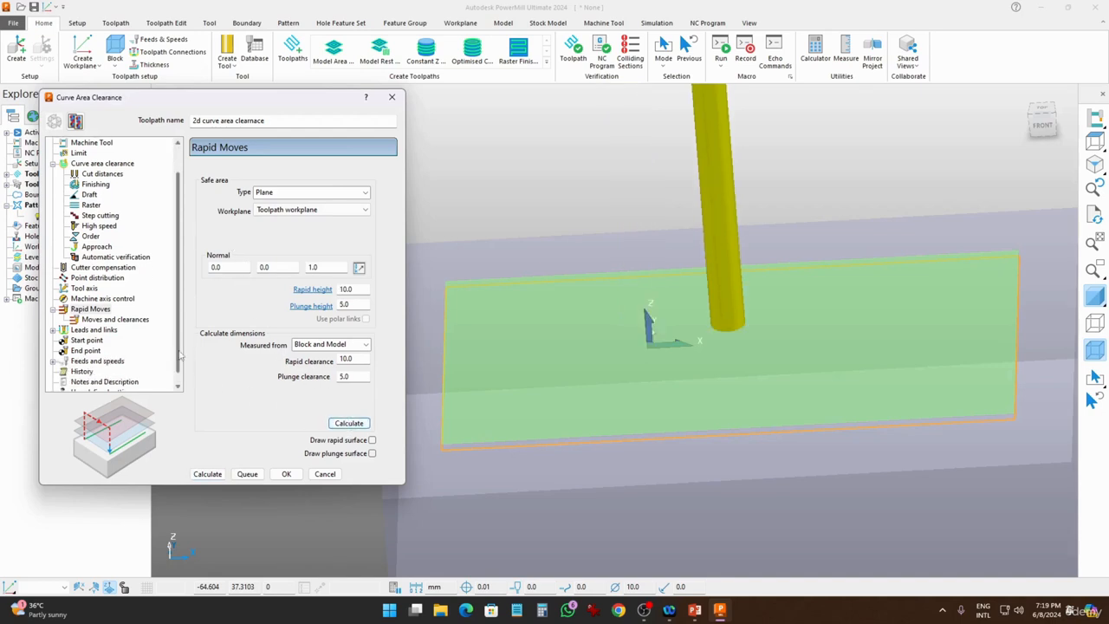
click(93, 351)
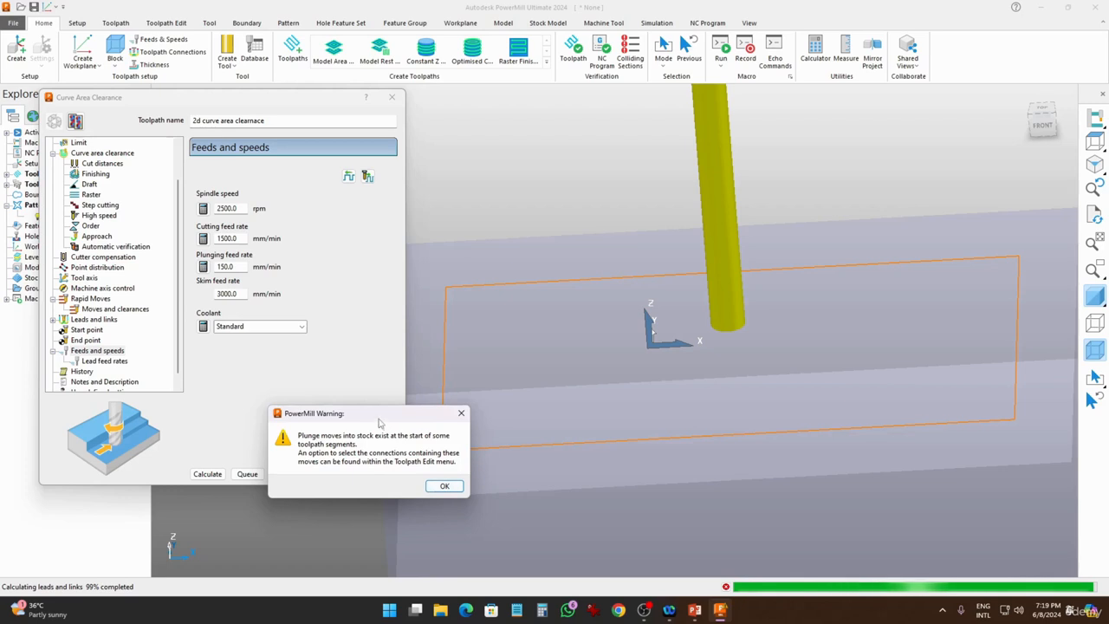
drag(379, 422, 342, 359)
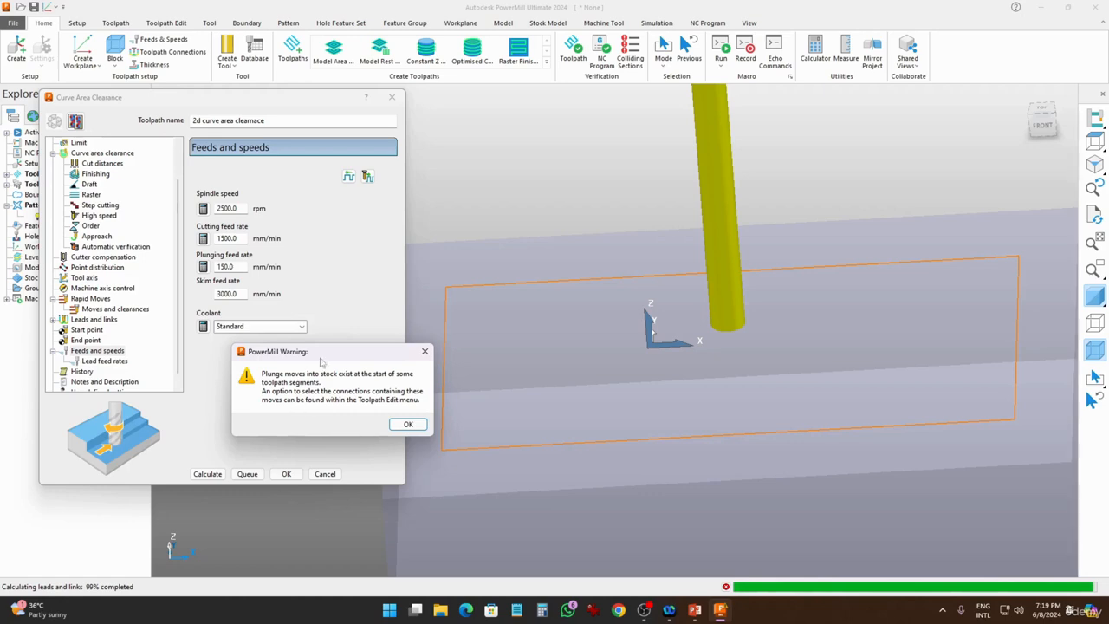
drag(322, 362, 266, 372)
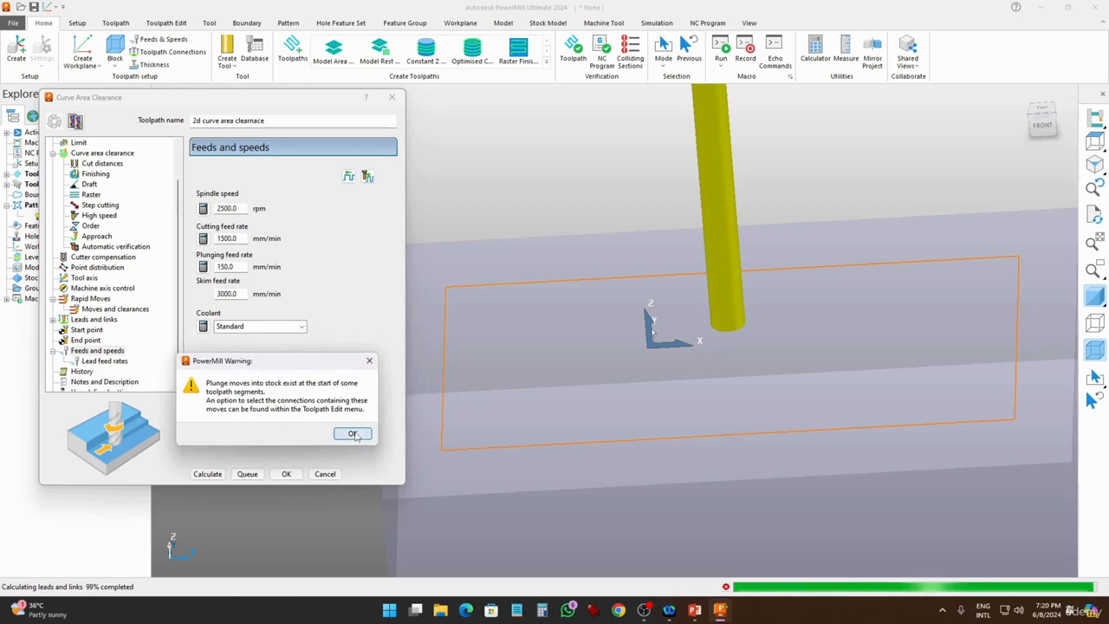
click(352, 434)
Step: Examine the Z levels of the calculated toolpath up close and from the front view
mouse_move(581, 455)
middle_down()
mouse_move(584, 371)
mouse_move(630, 377)
mouse_move(651, 418)
mouse_move(570, 432)
middle_up()
scroll(564, 428, up, 5)
right_click(571, 432)
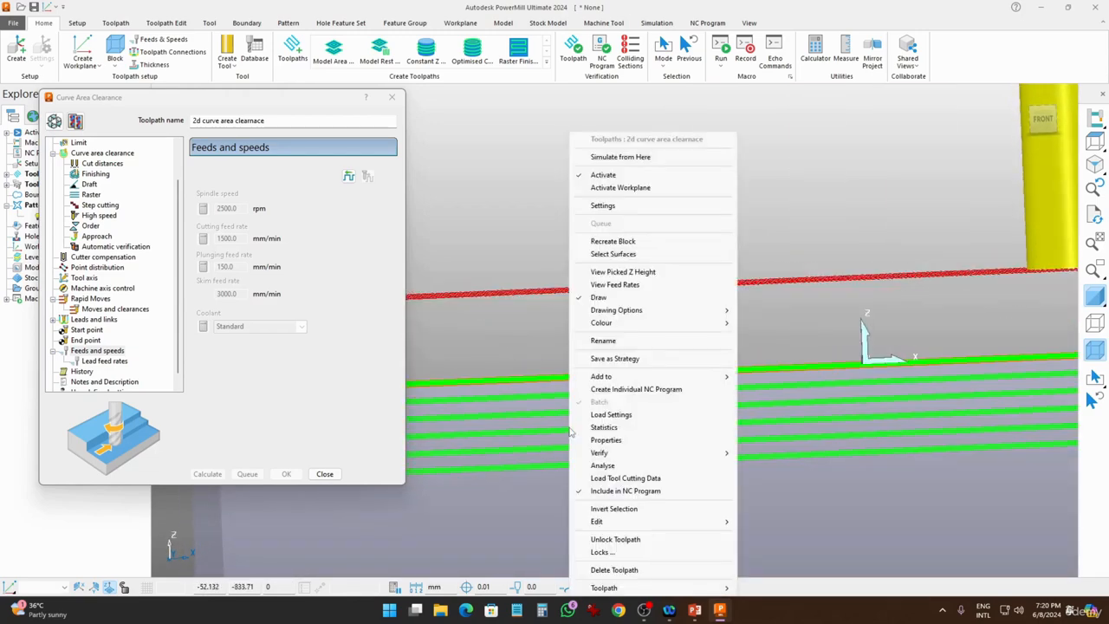
click(540, 227)
click(1044, 120)
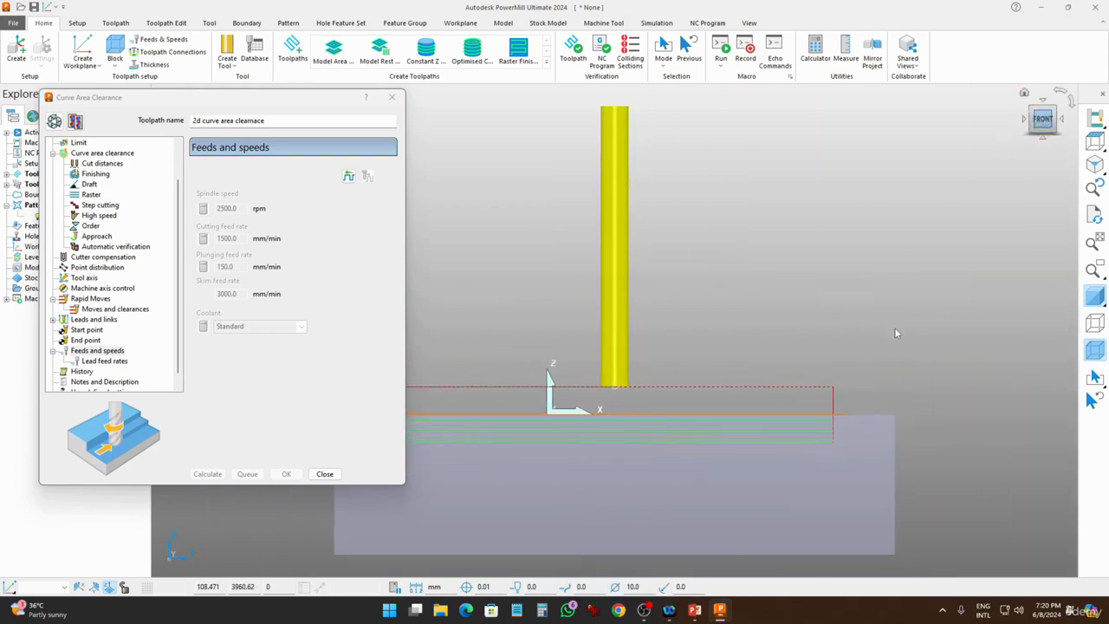
Step: Check the spacing of the toolpath's cutting levels below the block top and close the Curve Area Clearance settings
scroll(852, 429, down, 2)
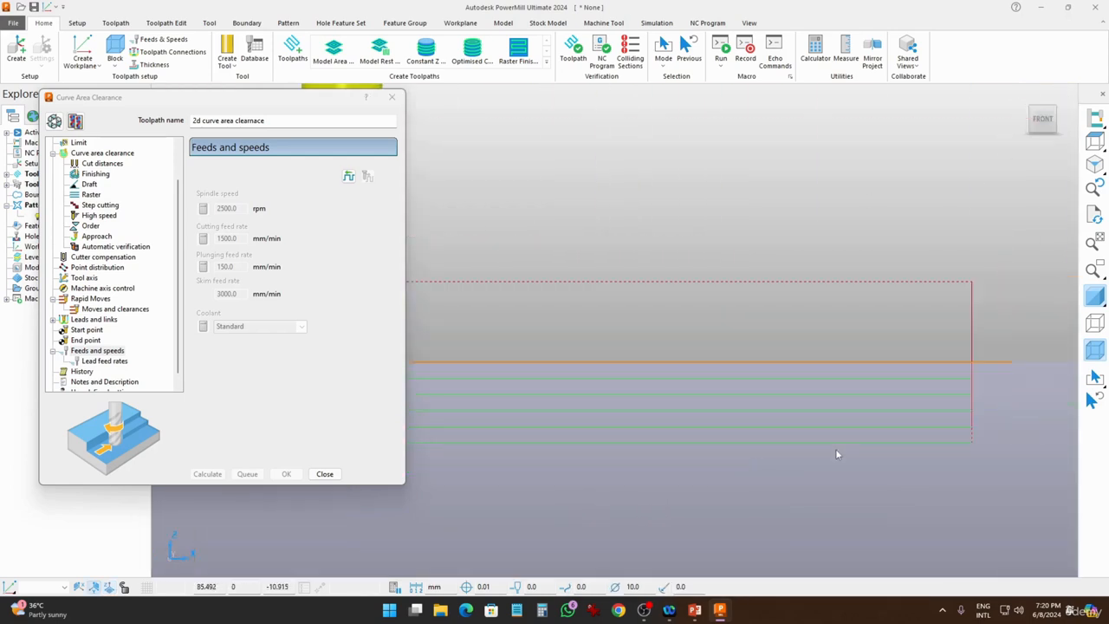
shift+middle_drag(862, 442, 692, 442)
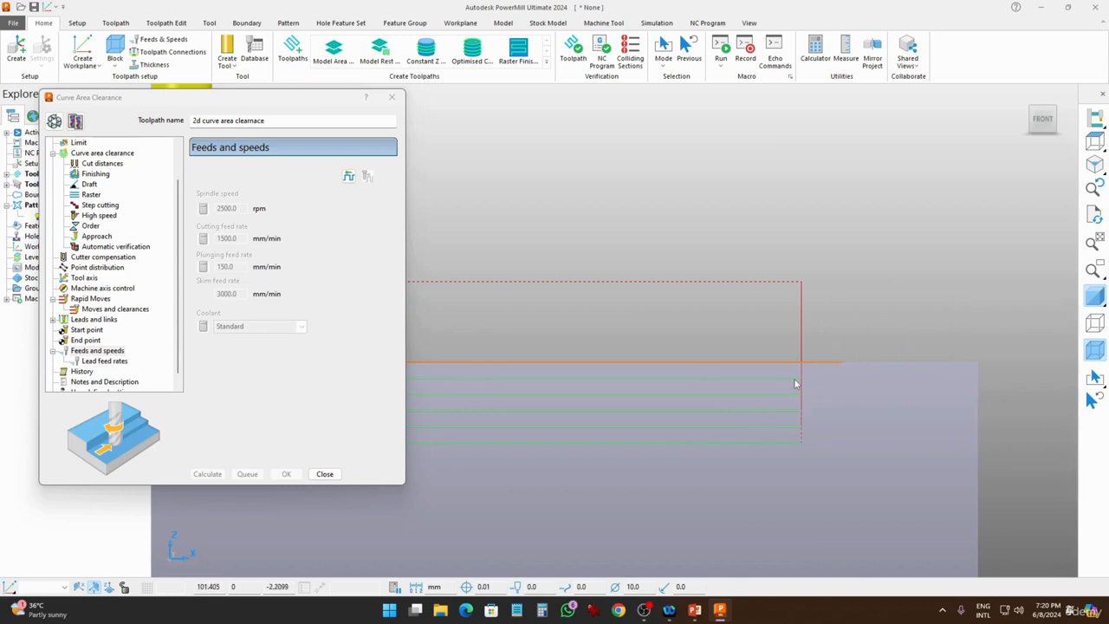
scroll(796, 384, up, 2)
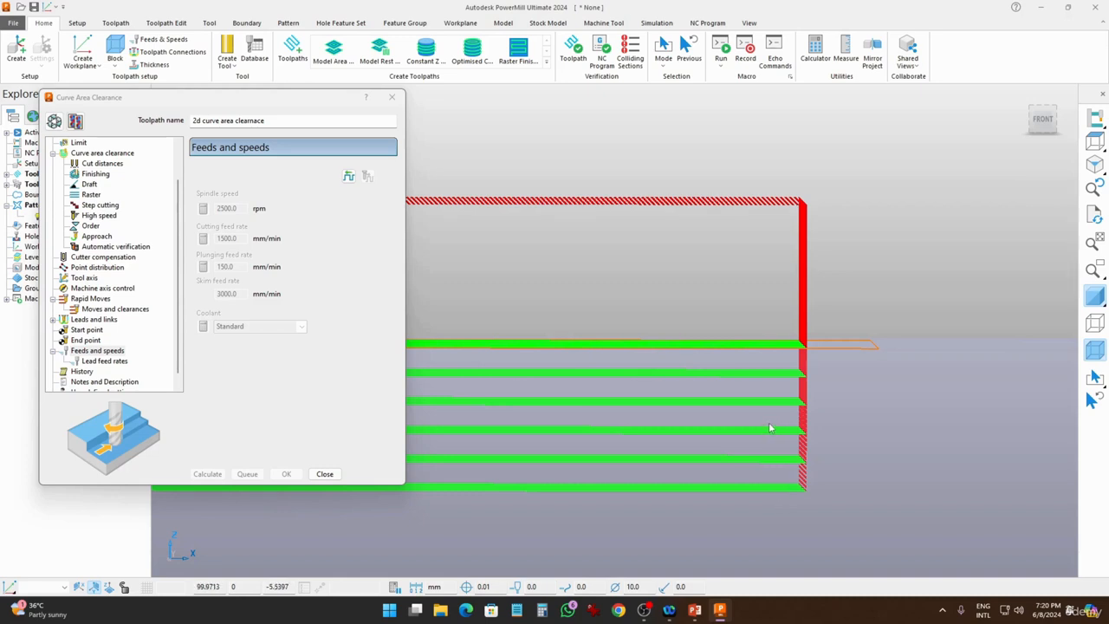
scroll(769, 427, down, 4)
scroll(585, 417, down, 2)
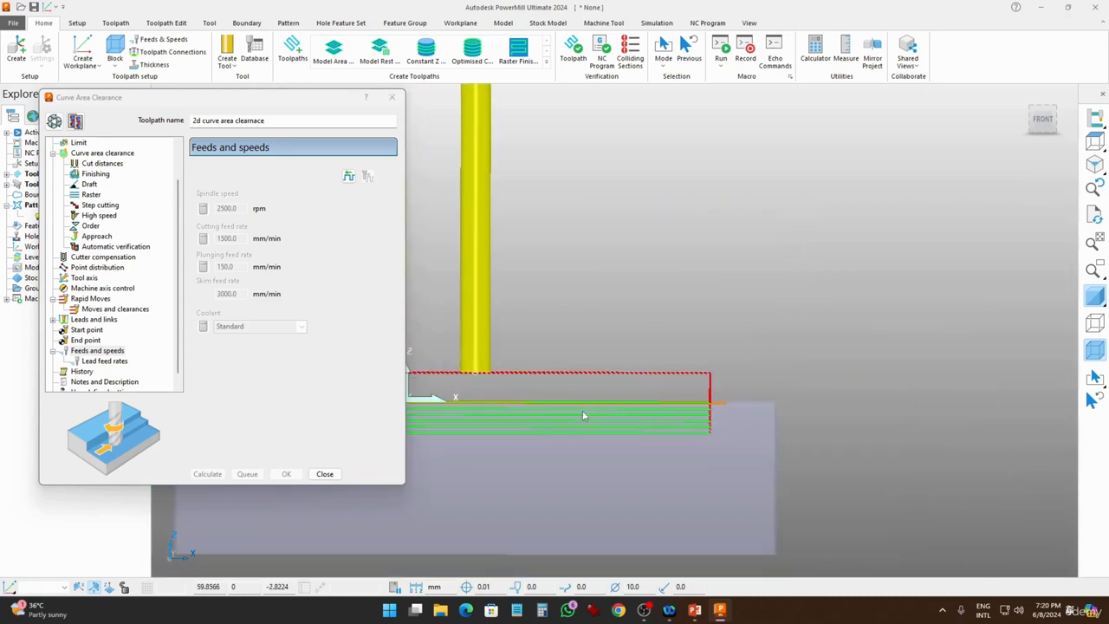
click(333, 474)
middle_drag(574, 357, 559, 382)
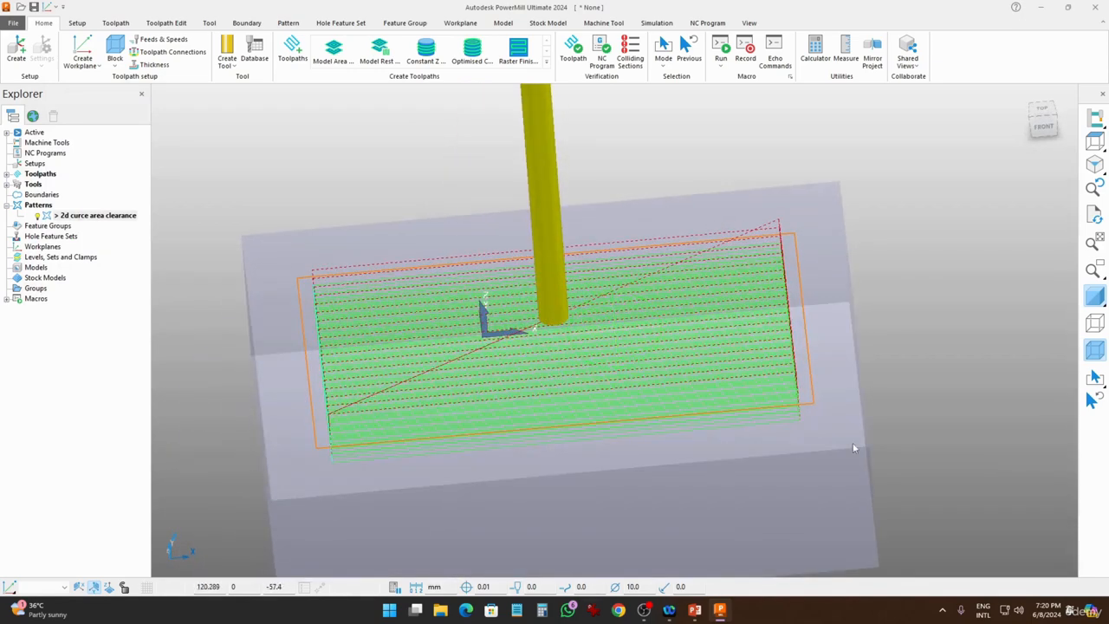
Step: Load the 2d curve area clearnace toolpath into the simulation and play it from the start
click(656, 22)
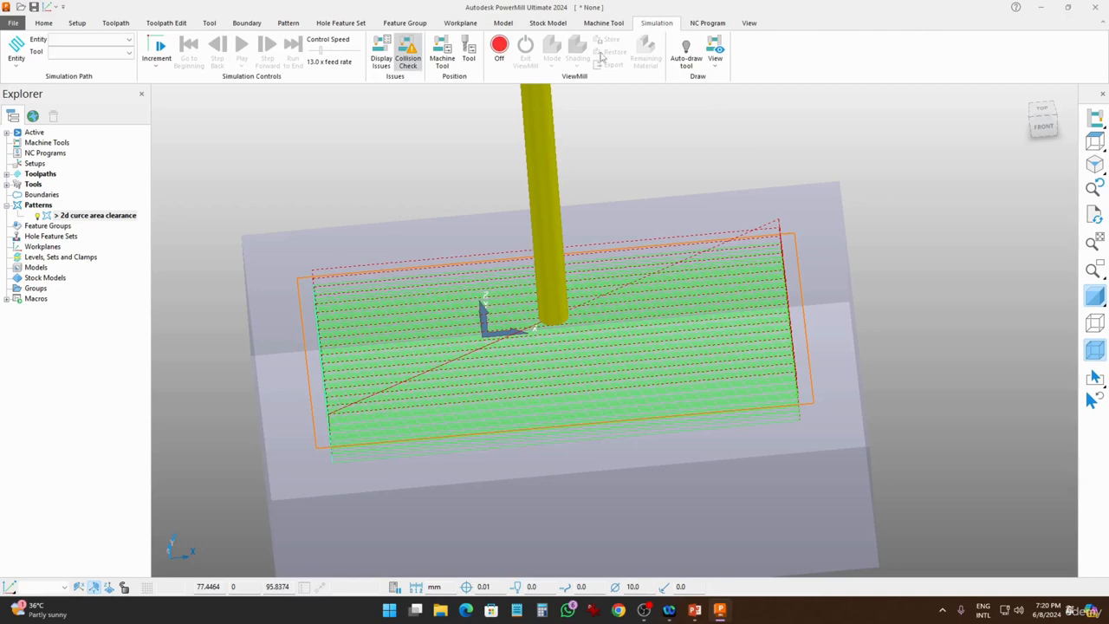
click(116, 41)
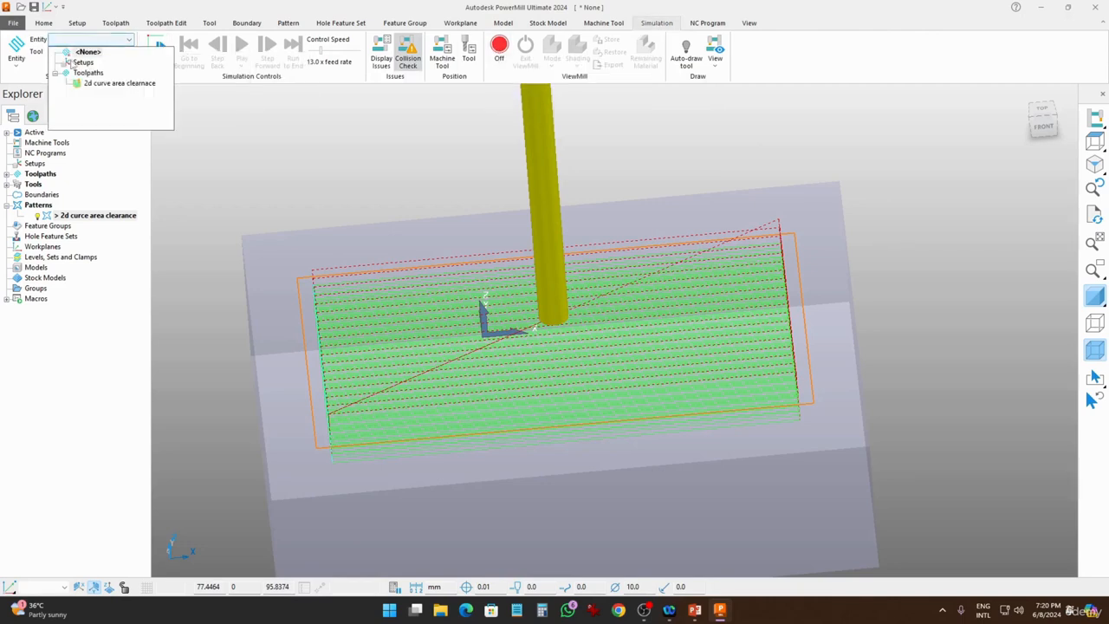
click(119, 83)
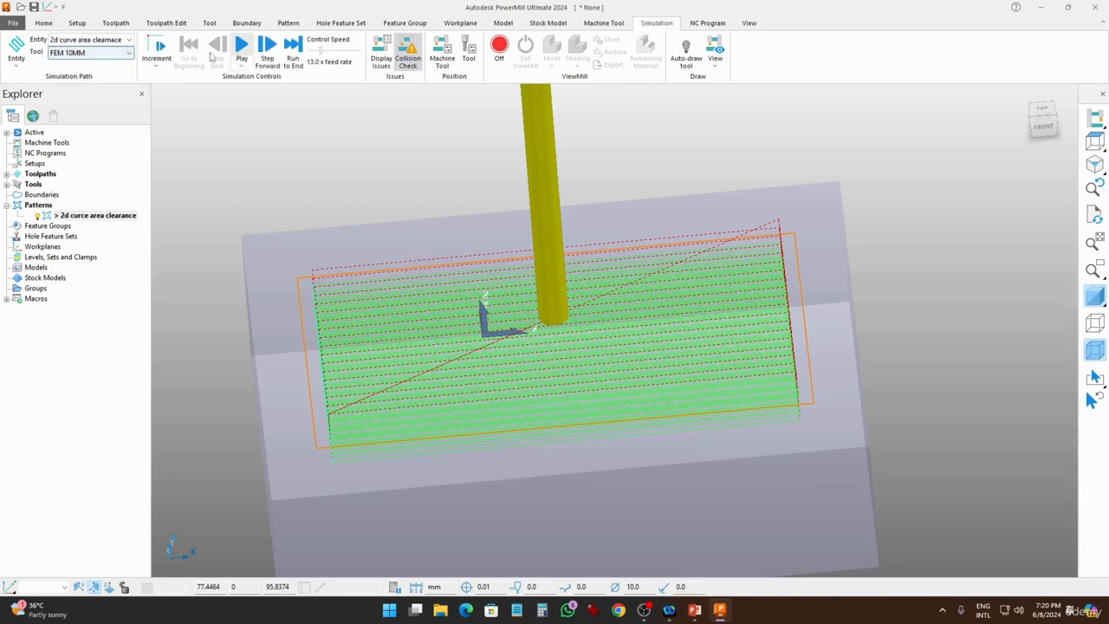
middle_drag(384, 369, 451, 368)
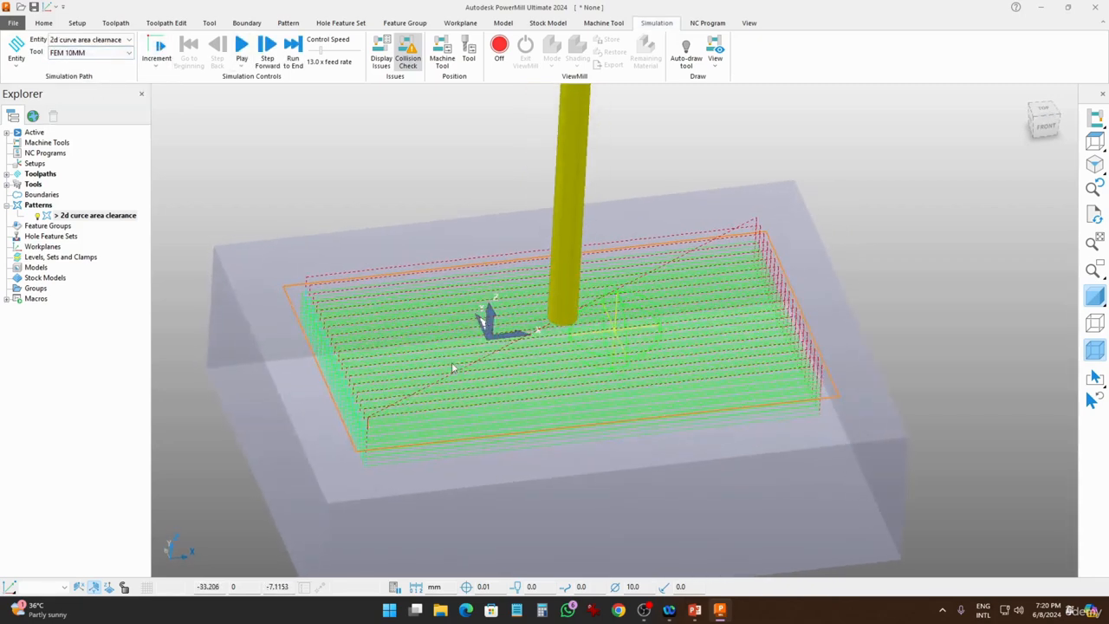
click(244, 47)
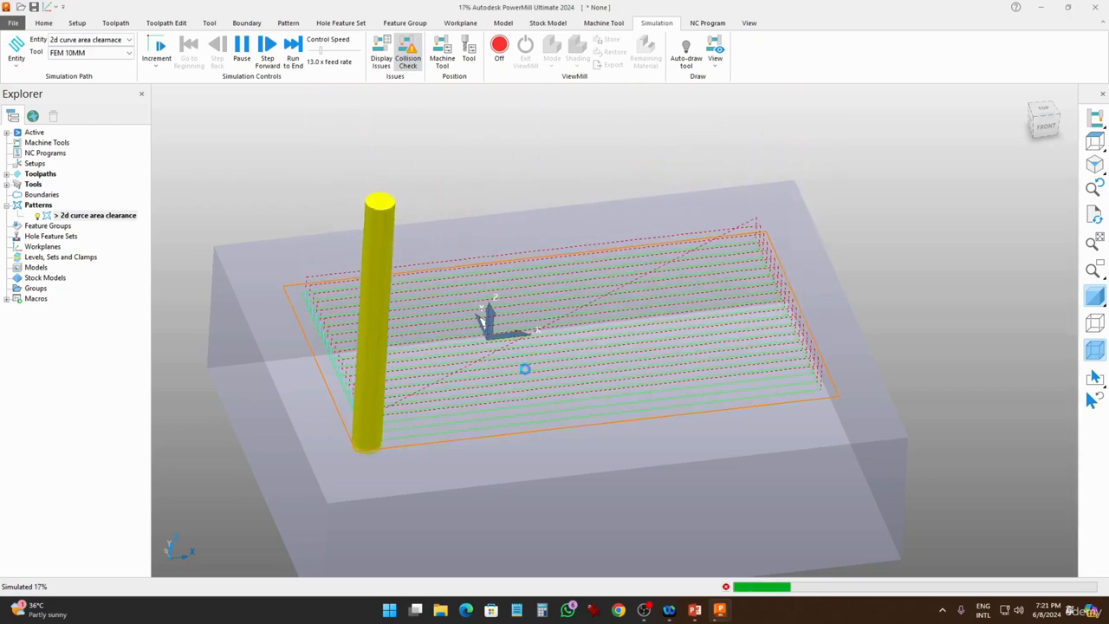
Step: Inspect the running raster simulation up close and from several angles, raising the simulation speed to 64.0 x feed rate
middle_drag(495, 449, 561, 310)
scroll(321, 311, up, 4)
scroll(345, 259, up, 1)
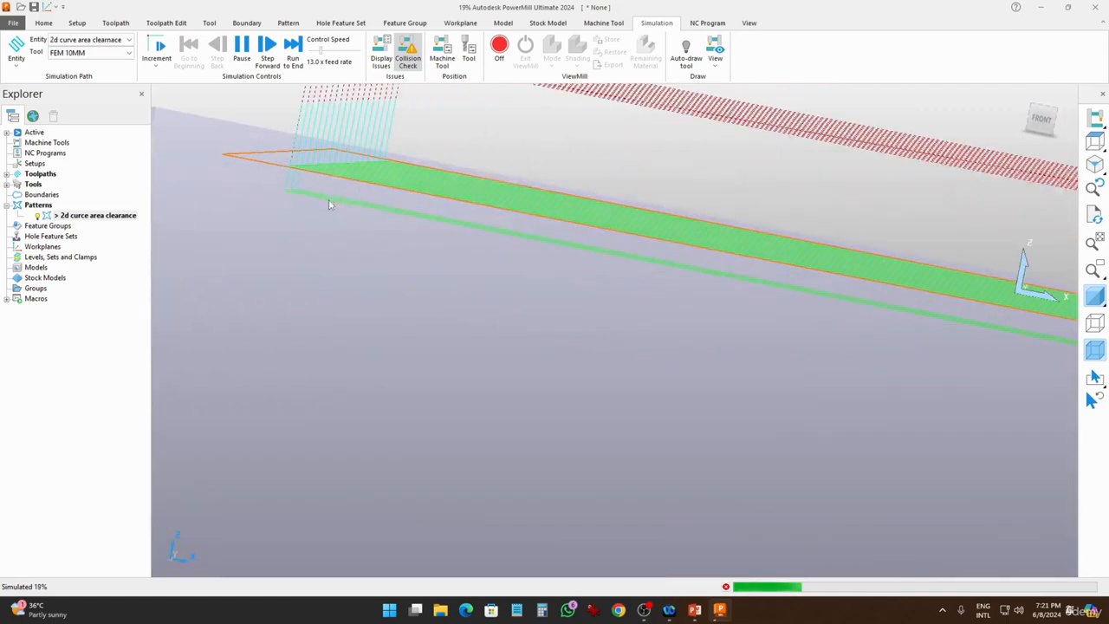
scroll(330, 208, down, 5)
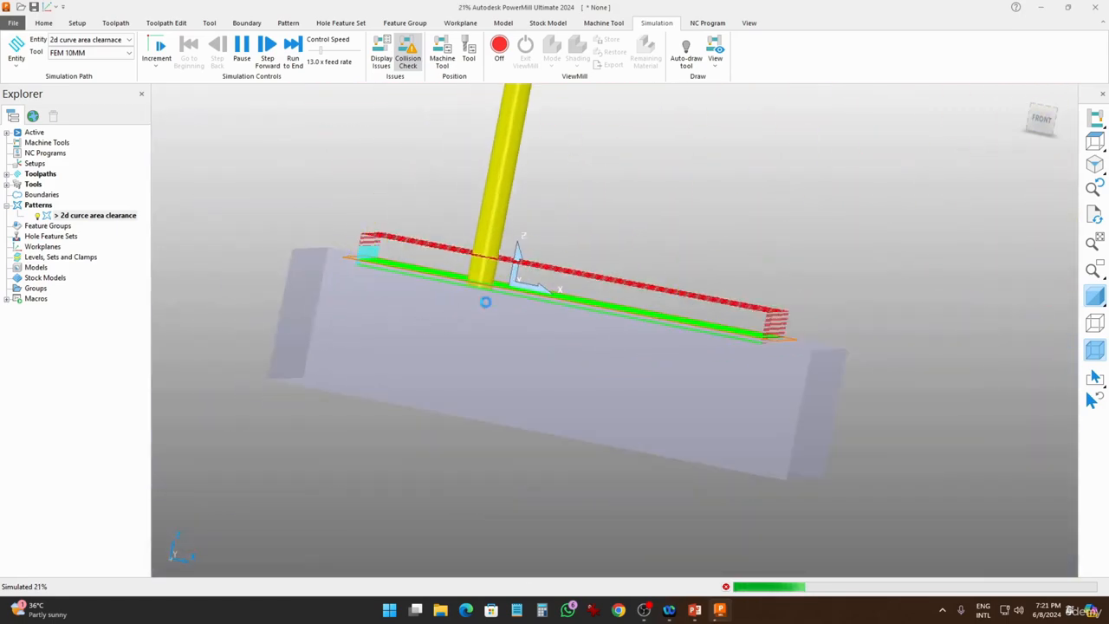
middle_drag(485, 305, 465, 351)
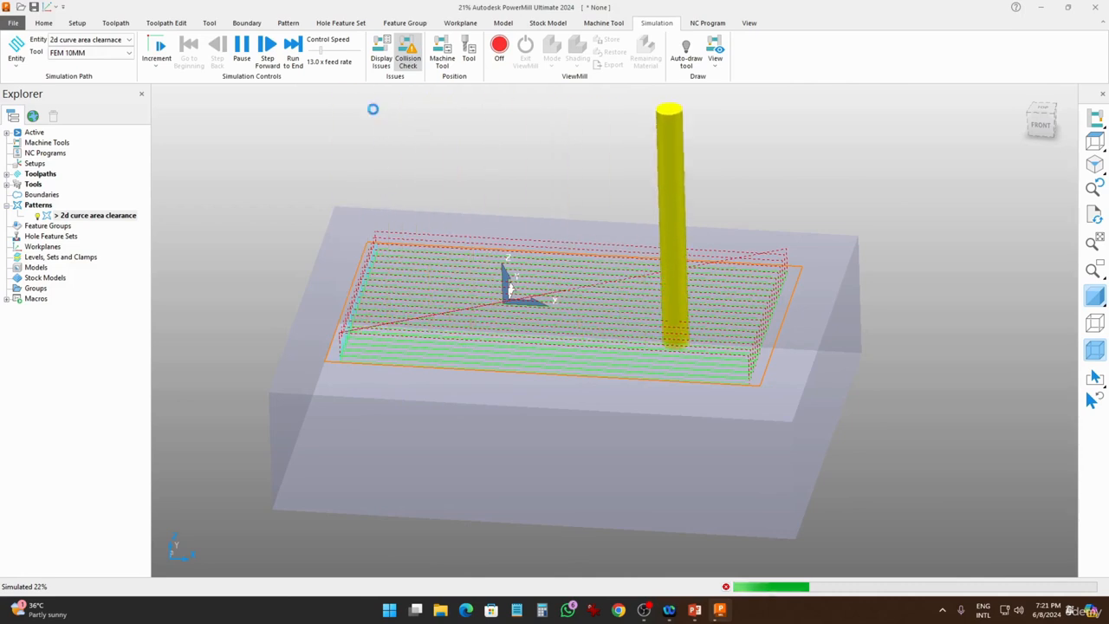
drag(322, 51, 352, 54)
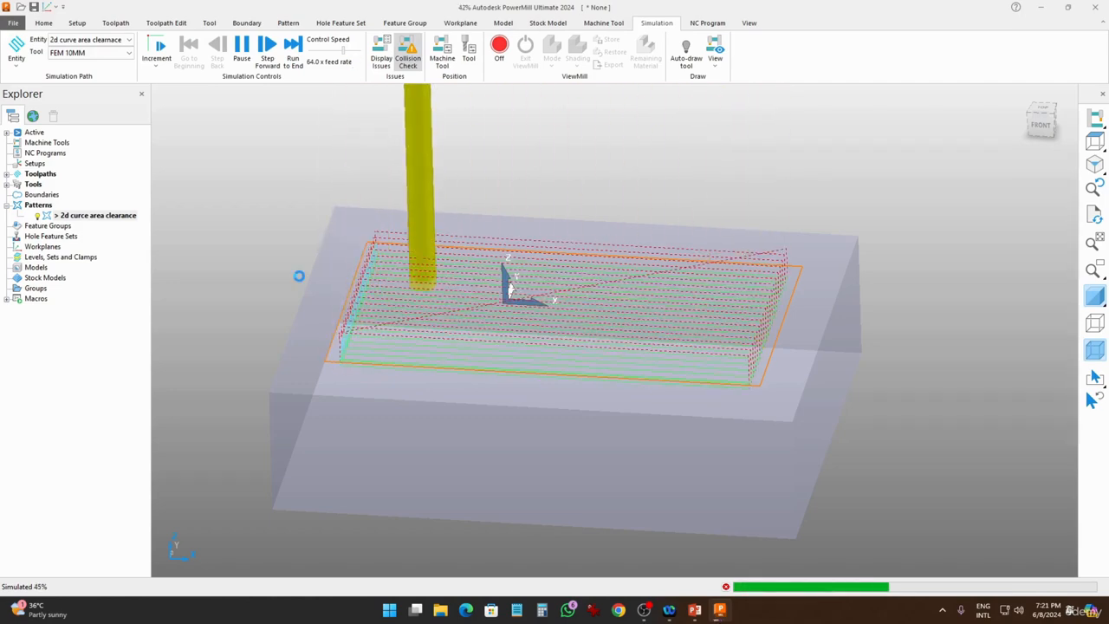
middle_drag(288, 337, 409, 394)
Step: Edit the existing toolpath's settings to use the Offset style, recalculate it, and dismiss the plunge warning
right_click(108, 218)
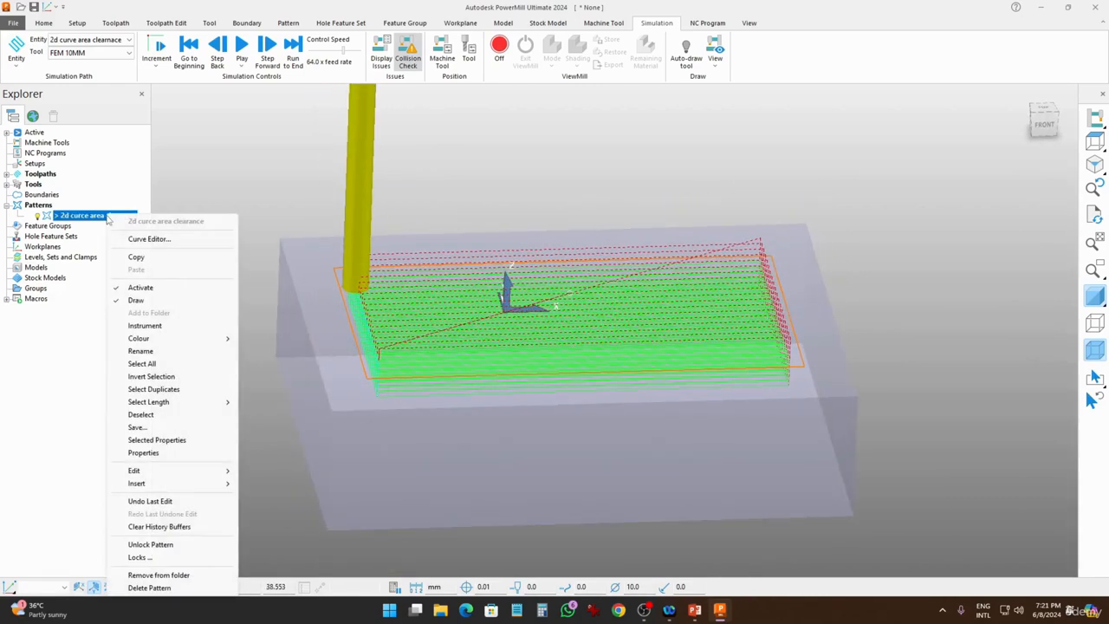
click(36, 177)
click(7, 174)
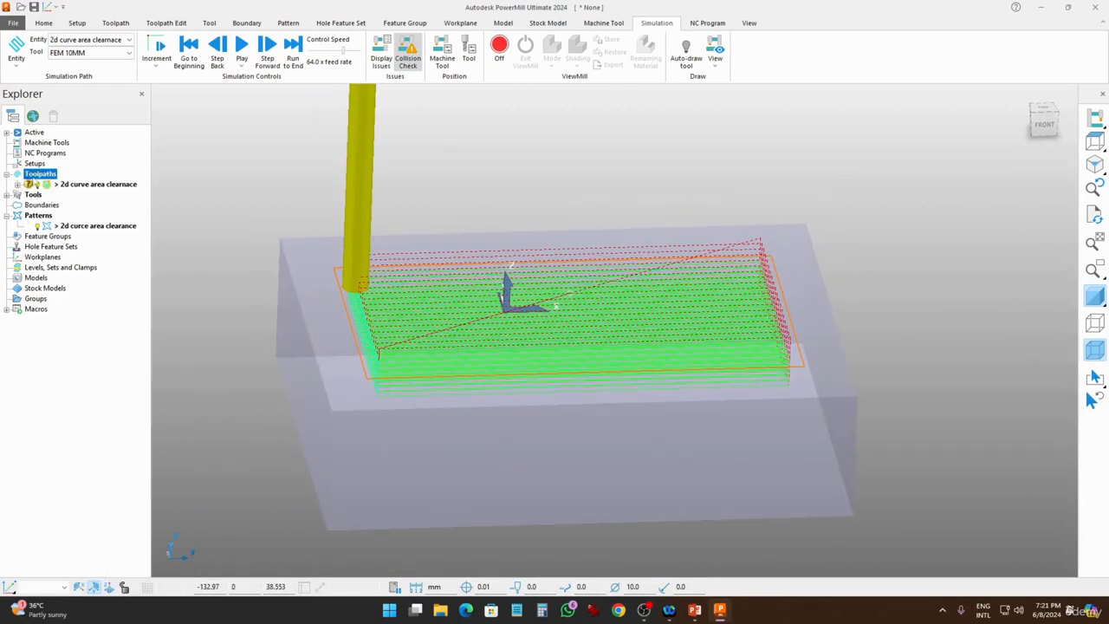
right_click(55, 185)
click(93, 222)
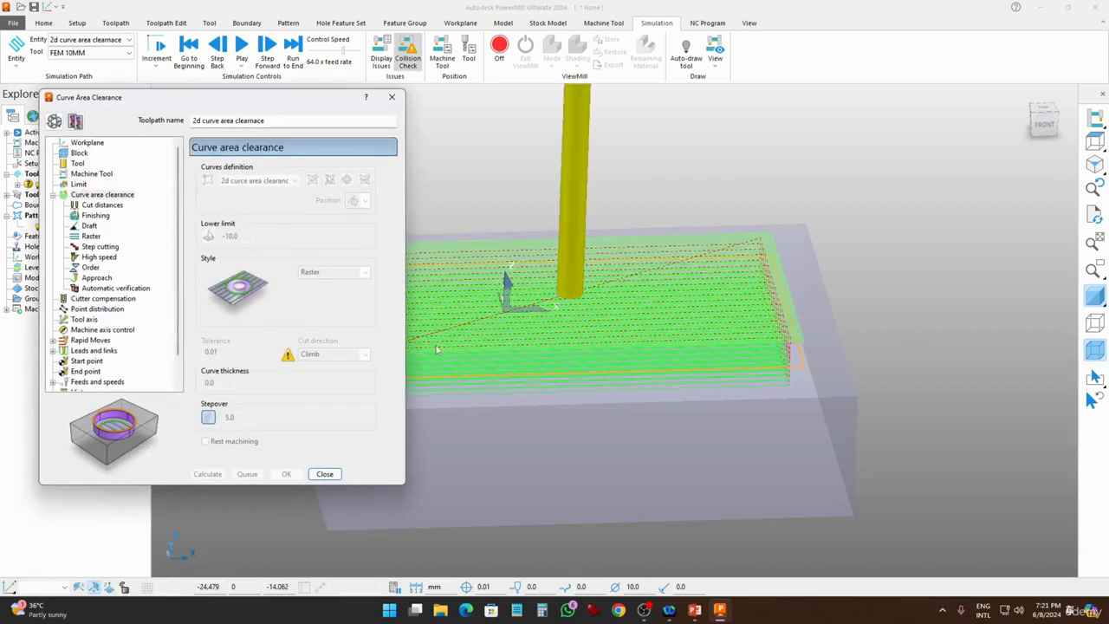
click(75, 122)
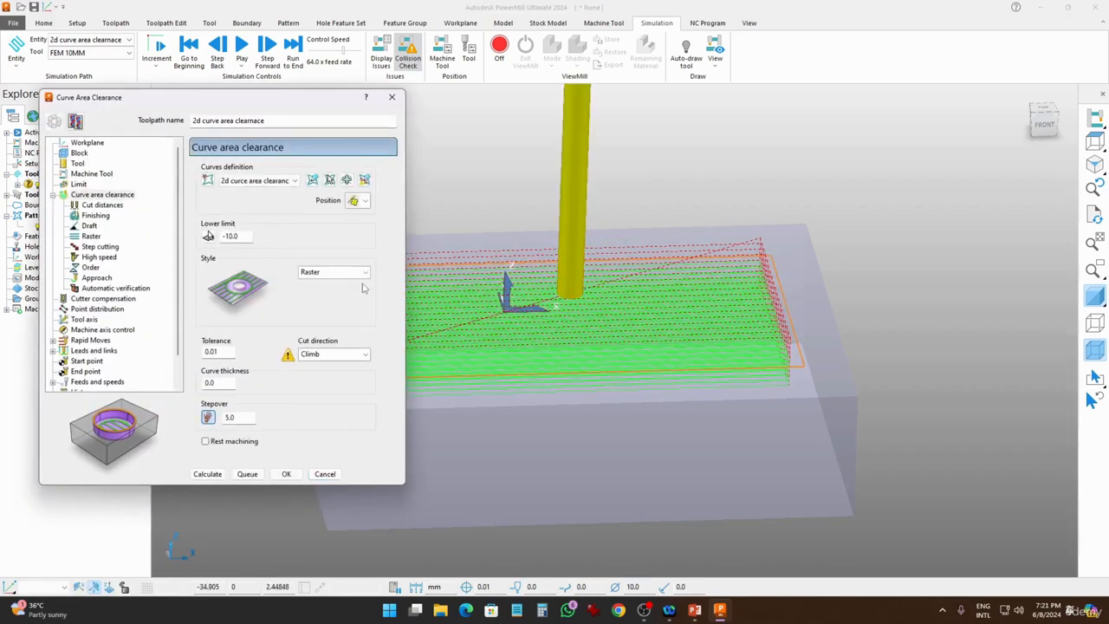
click(357, 272)
click(348, 295)
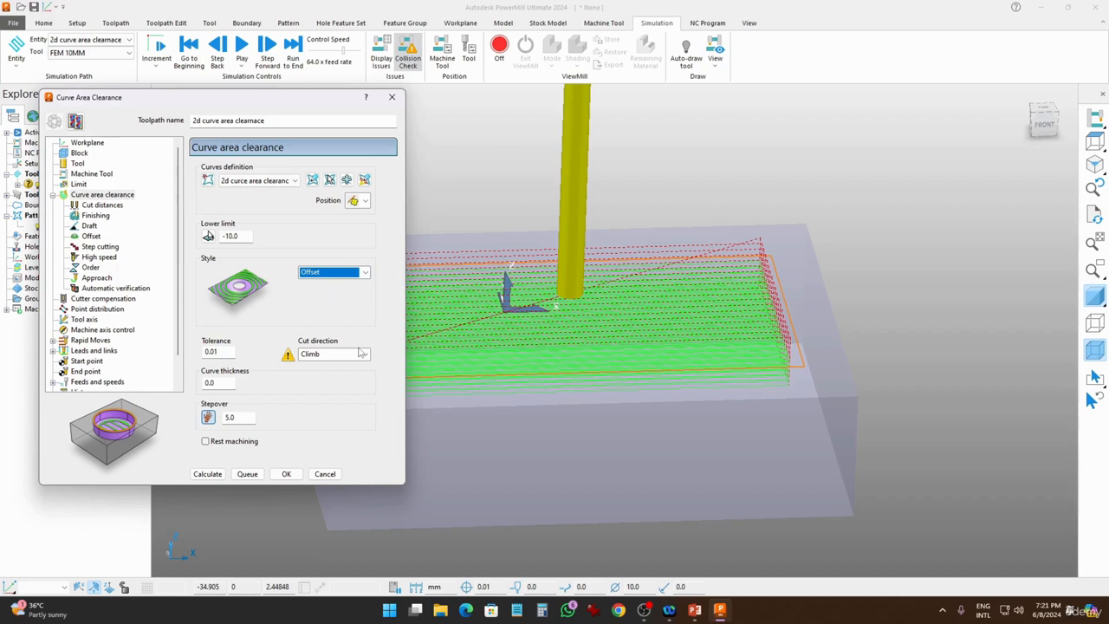
click(208, 474)
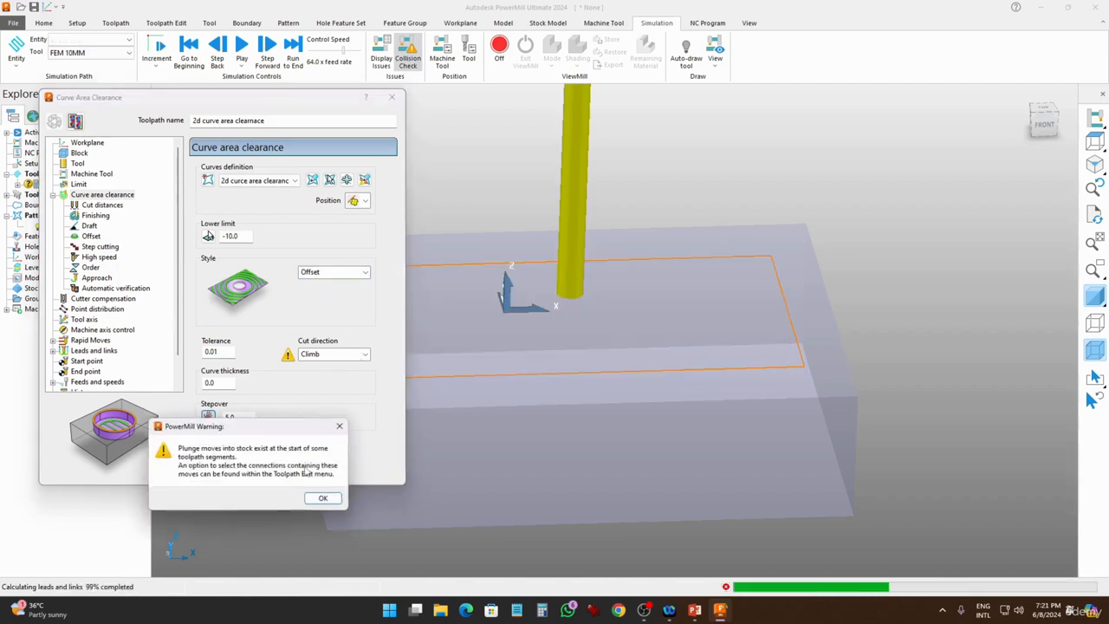
click(315, 502)
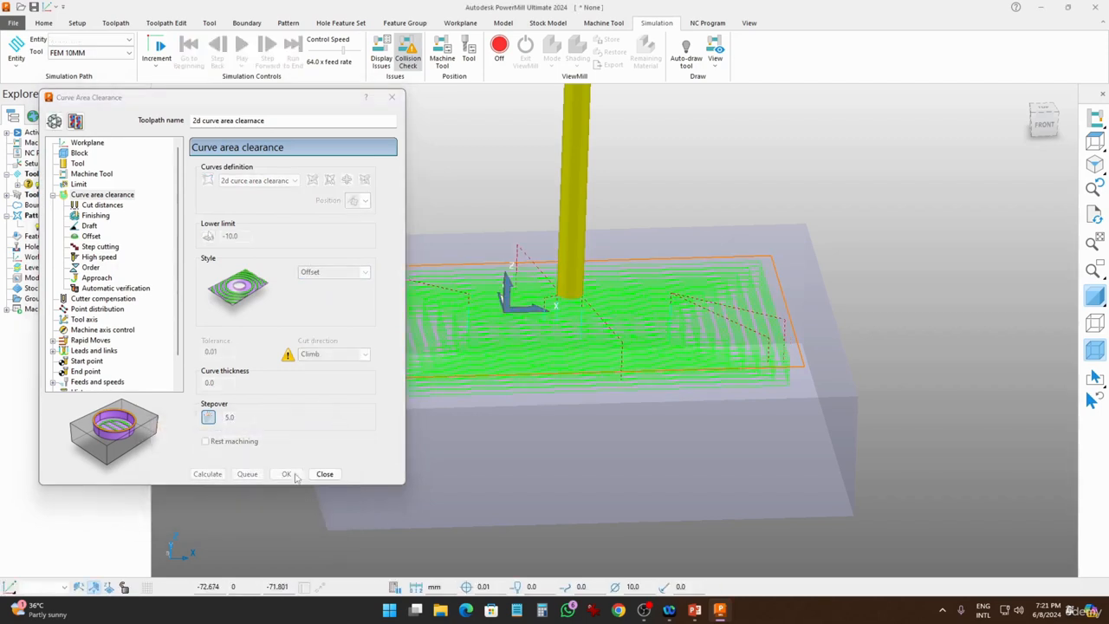
click(324, 473)
middle_drag(487, 428, 487, 397)
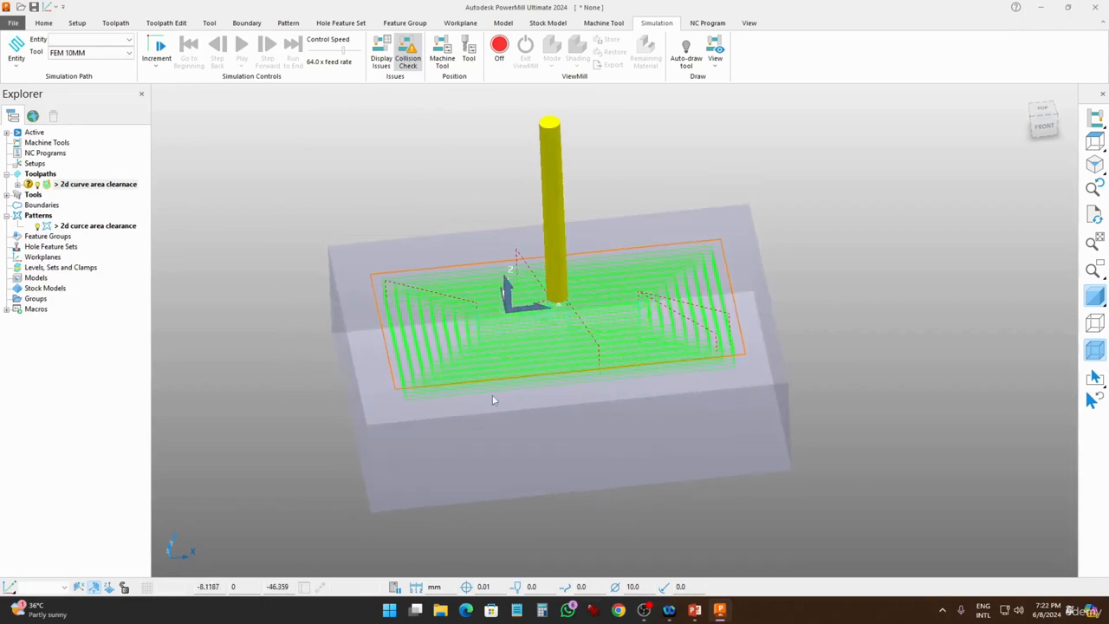
Step: Simulate the recalculated Offset toolpath with the FEM 10MM tool to the end, viewing it from different angles
click(97, 52)
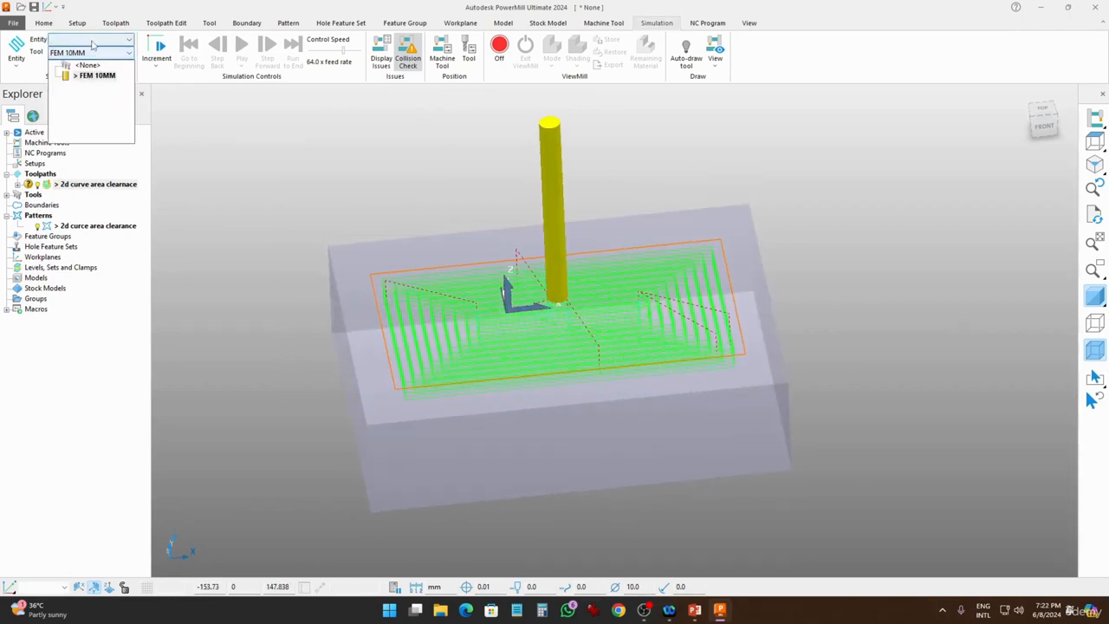
click(93, 43)
click(92, 42)
click(94, 83)
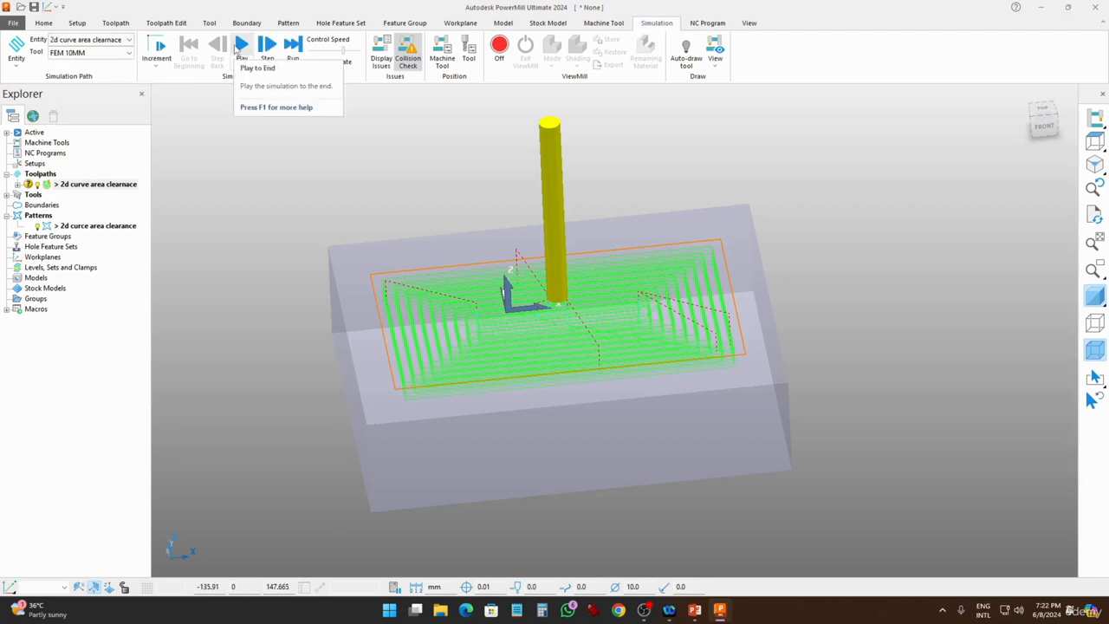
click(241, 46)
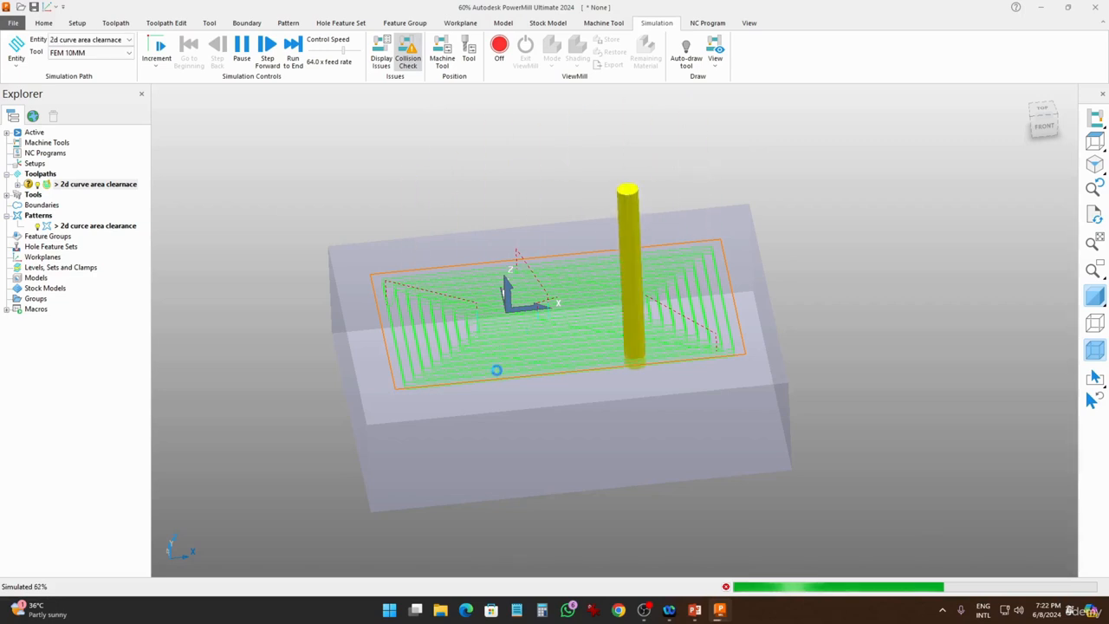
middle_drag(495, 369, 462, 362)
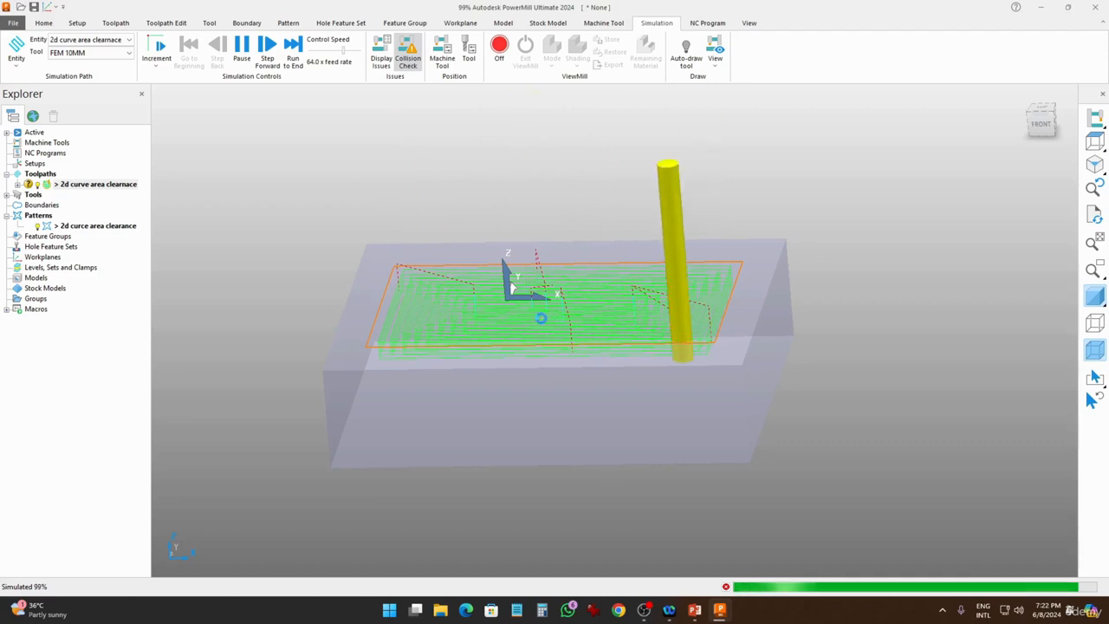
middle_drag(524, 344, 559, 372)
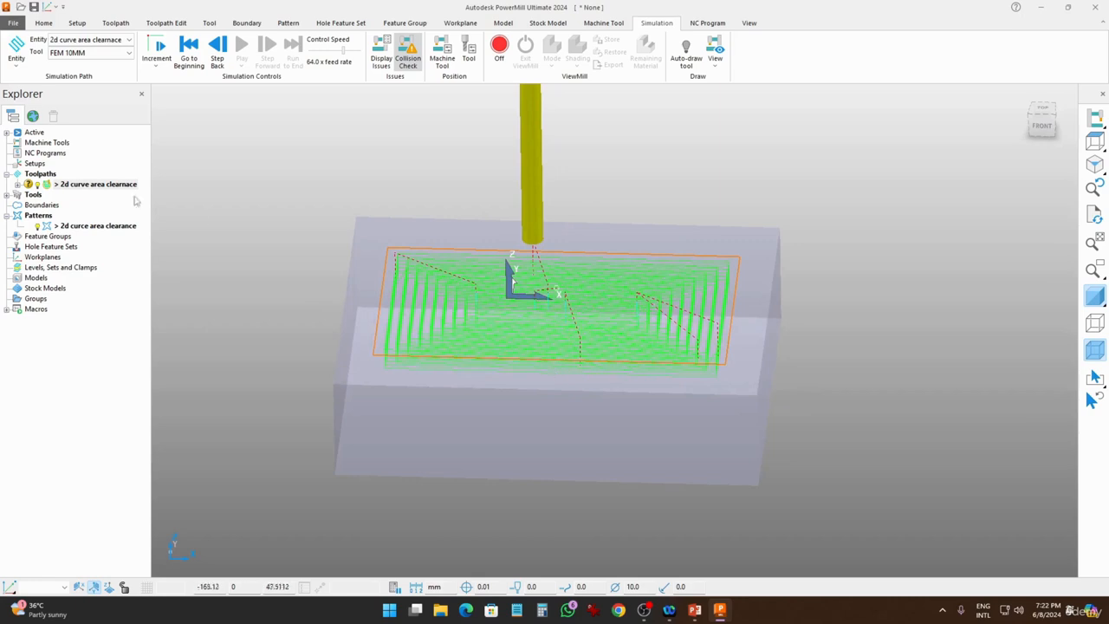
Step: Edit the toolpath's settings to use the Vortex style, recalculate it, and view the resulting trochoidal passes
right_click(59, 187)
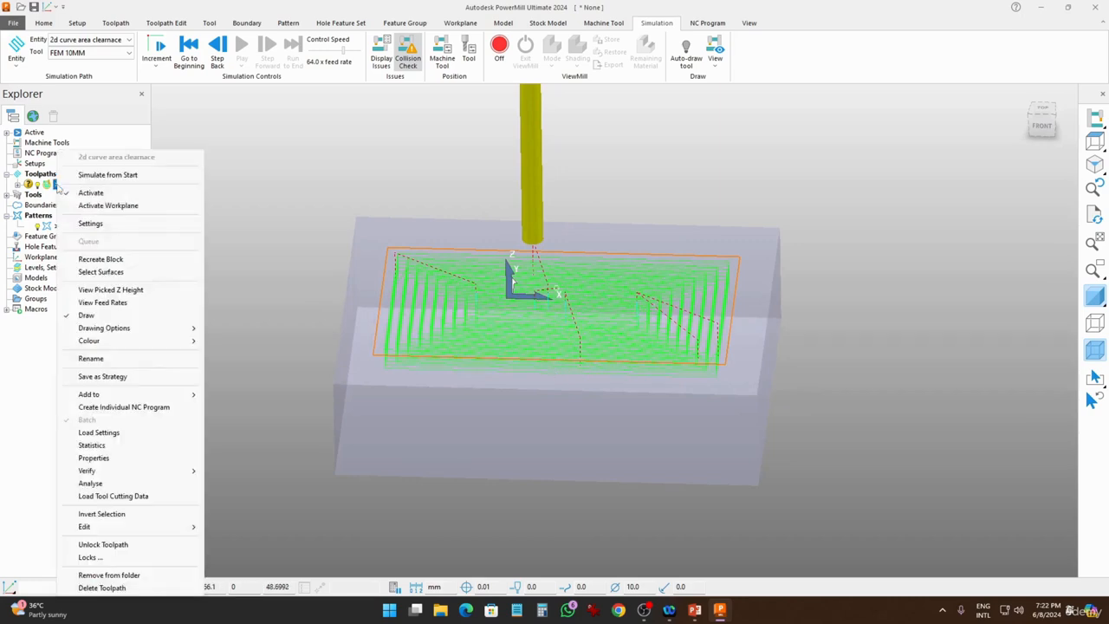
click(86, 224)
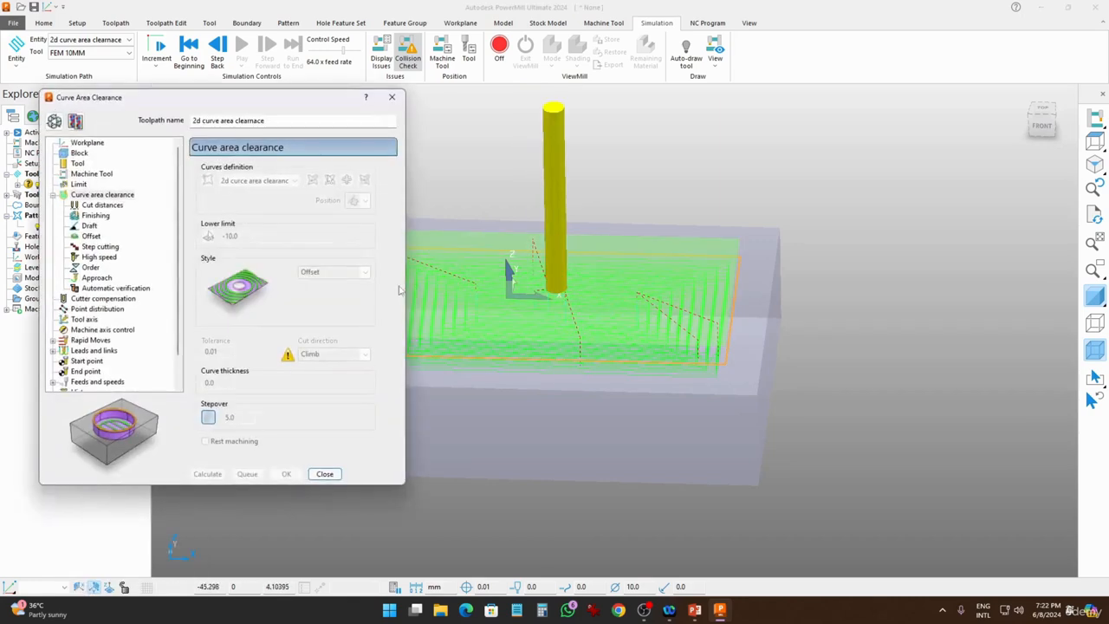
click(54, 121)
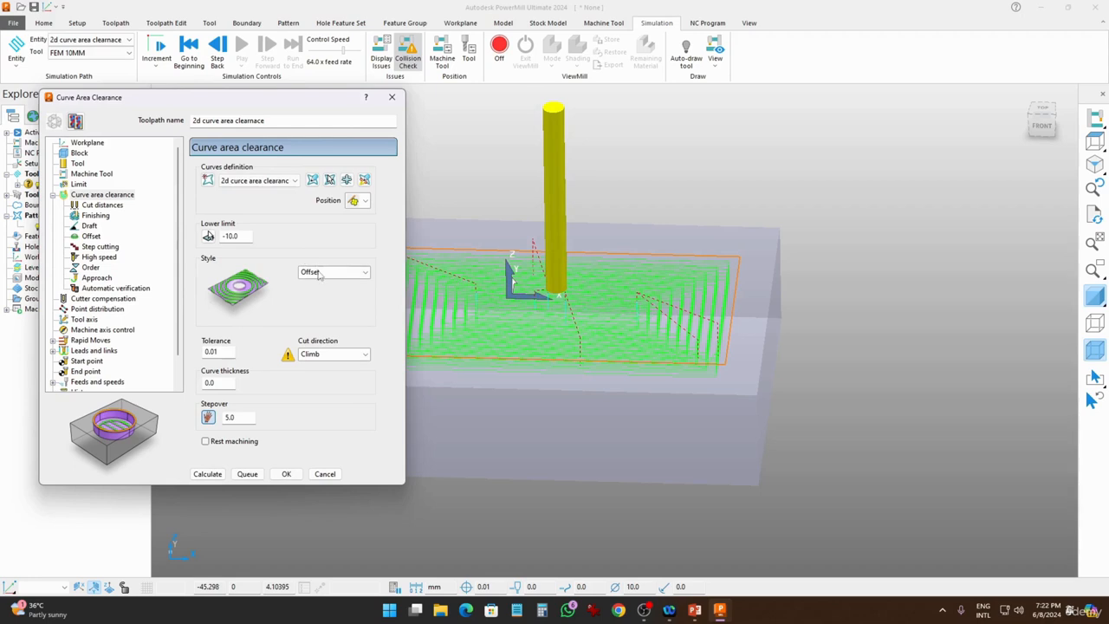
click(319, 273)
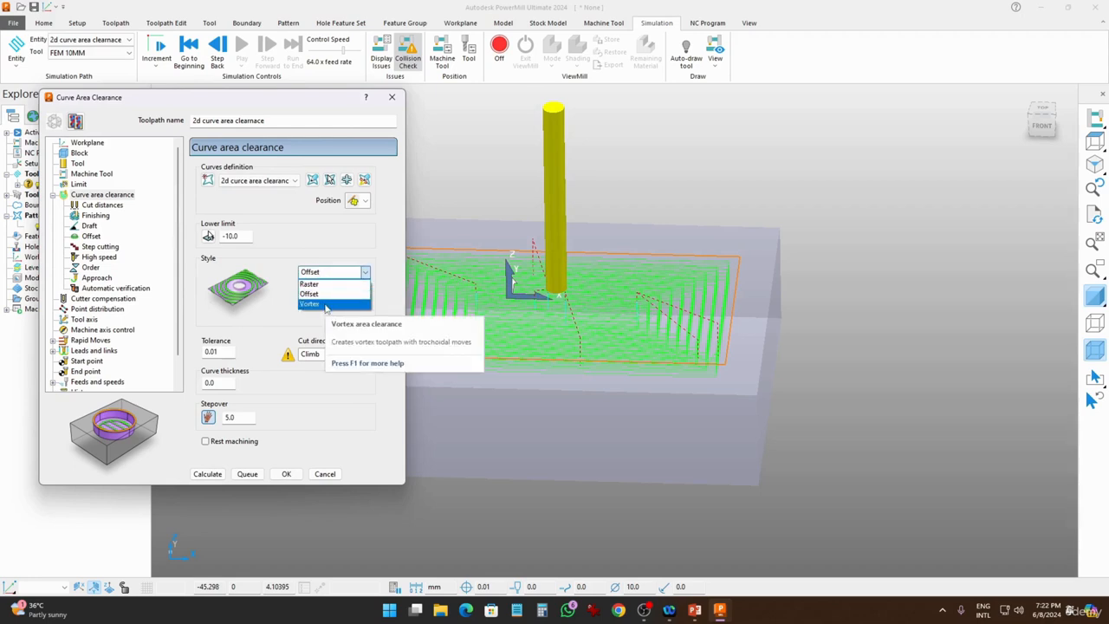
click(326, 305)
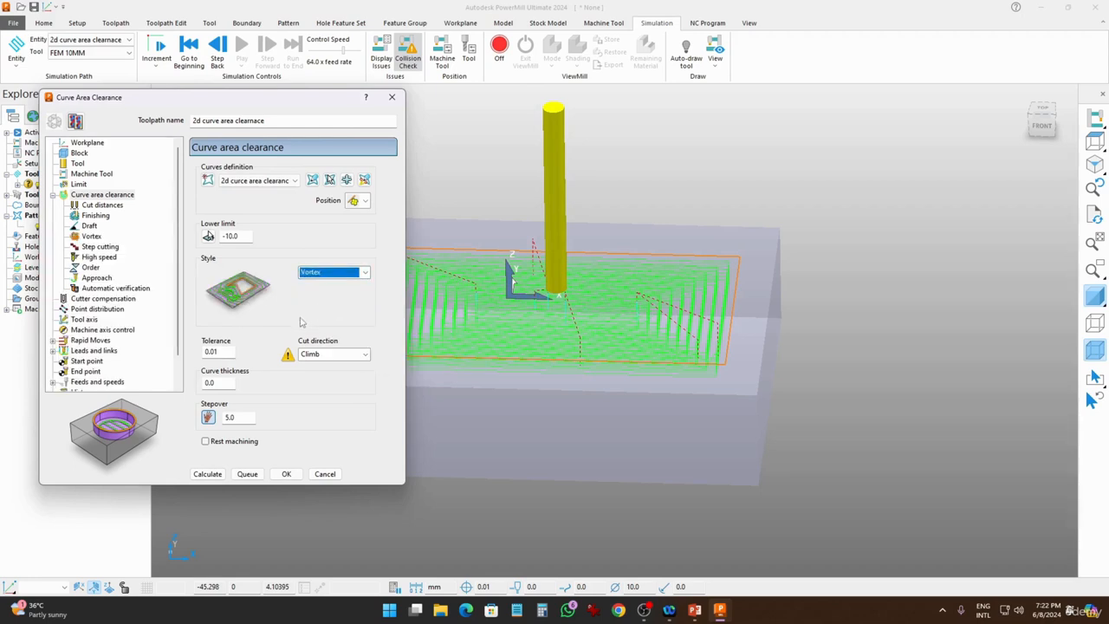
click(220, 482)
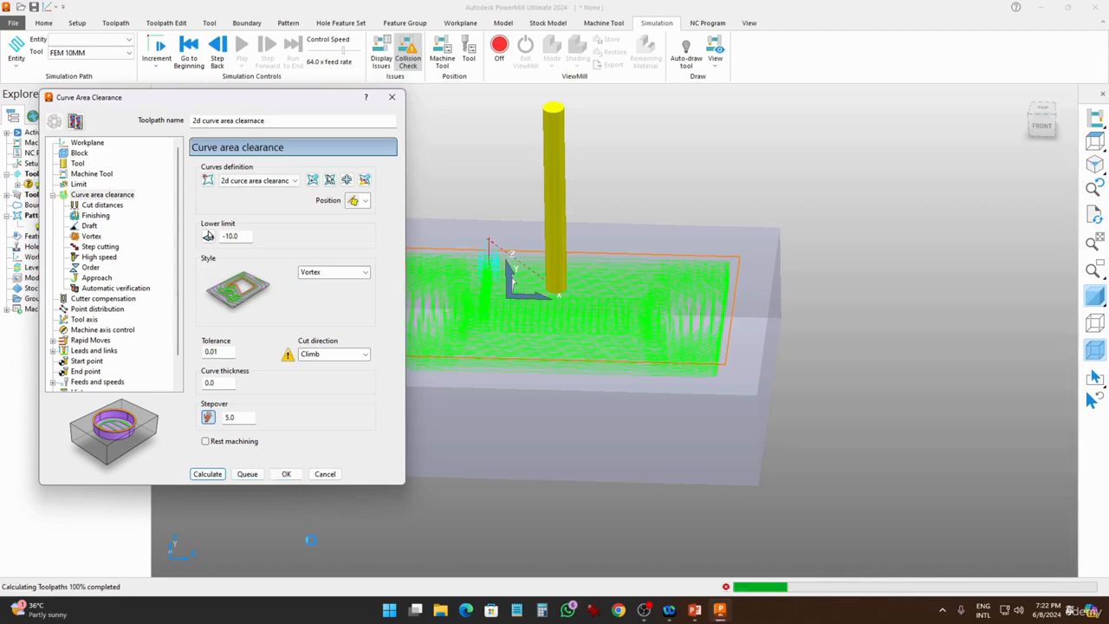
click(324, 474)
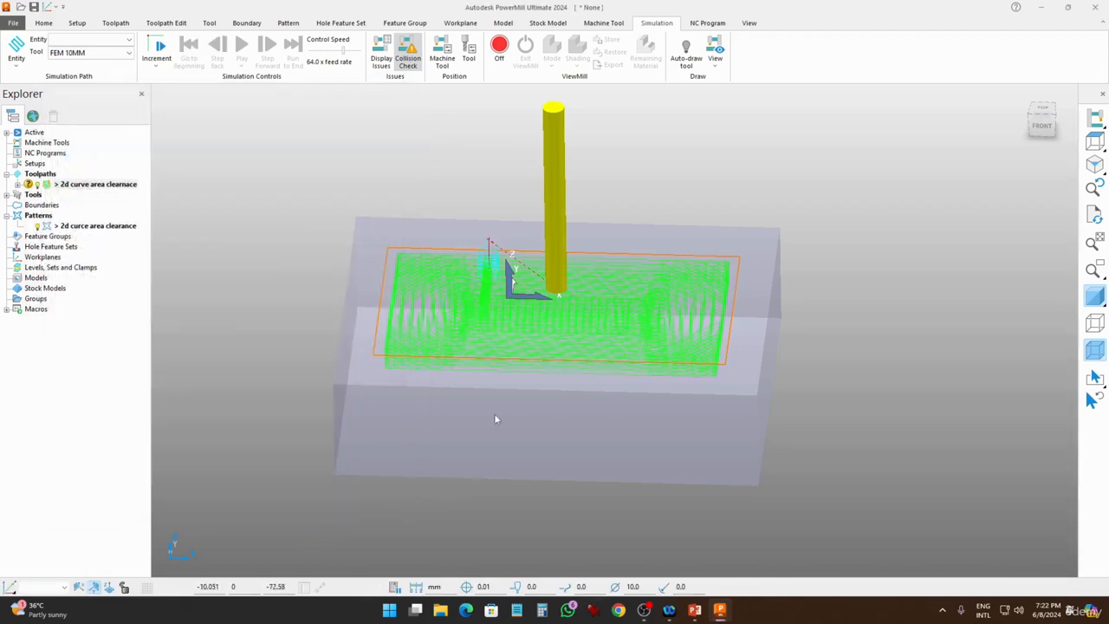
middle_drag(494, 414, 411, 364)
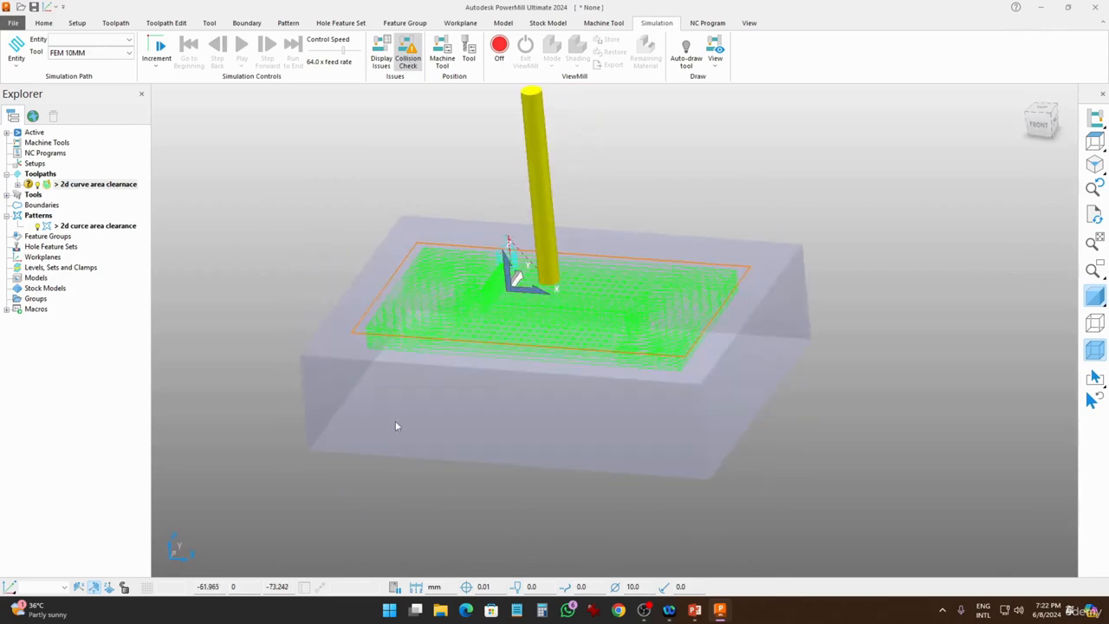
Step: Simulate the 2D curve area clearance toolpath in Vortex style to the end, viewing the tool motion from different angles
click(76, 39)
click(97, 86)
click(239, 47)
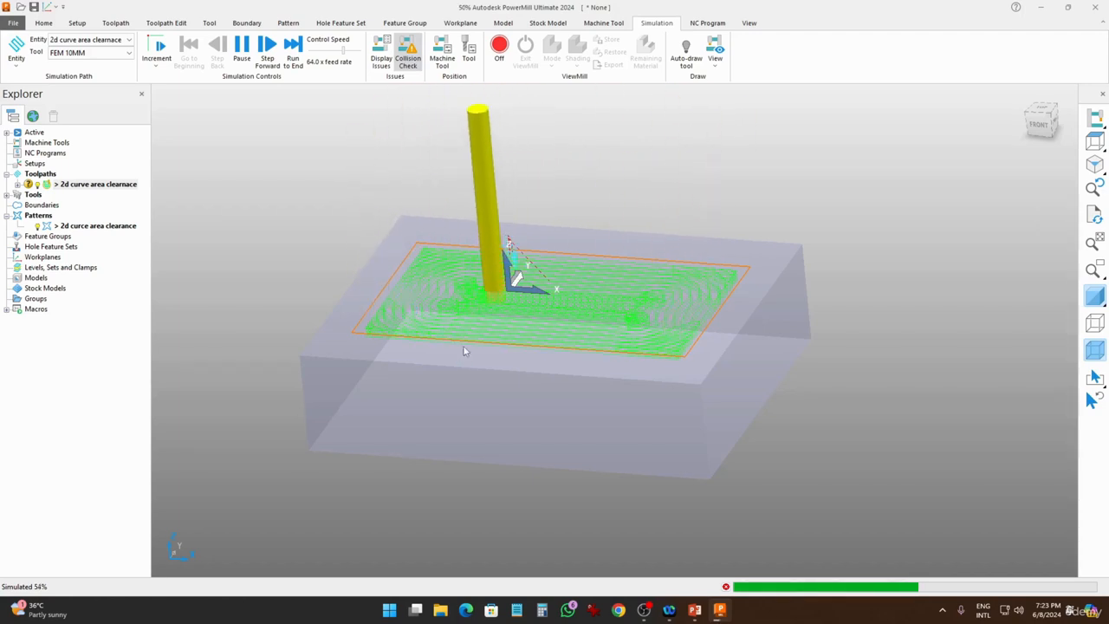
middle_drag(462, 350, 531, 362)
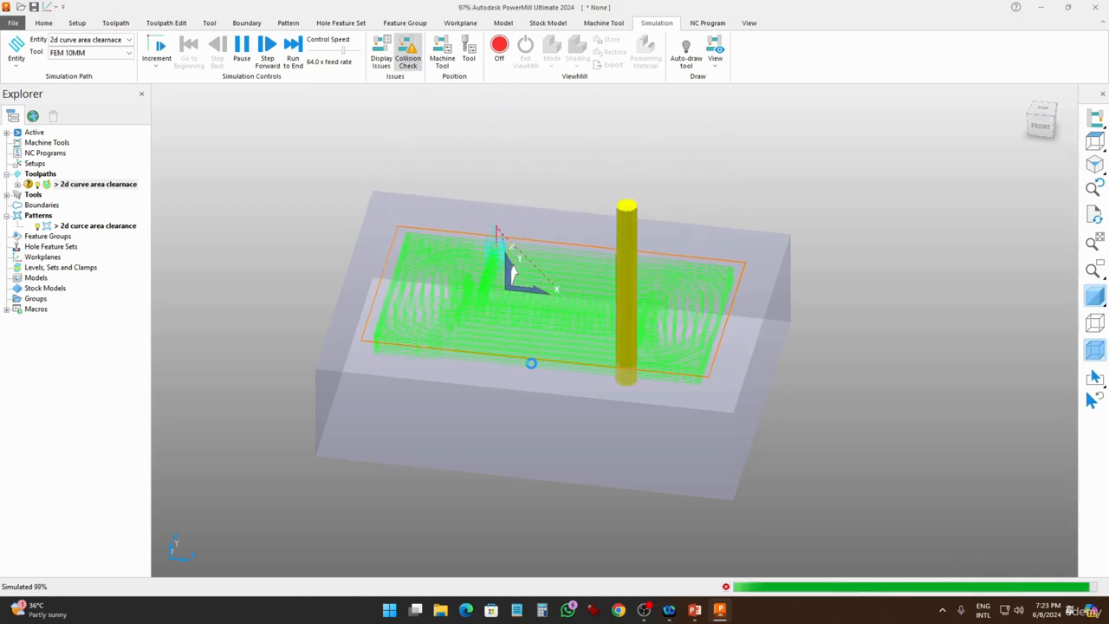
middle_drag(554, 362, 472, 322)
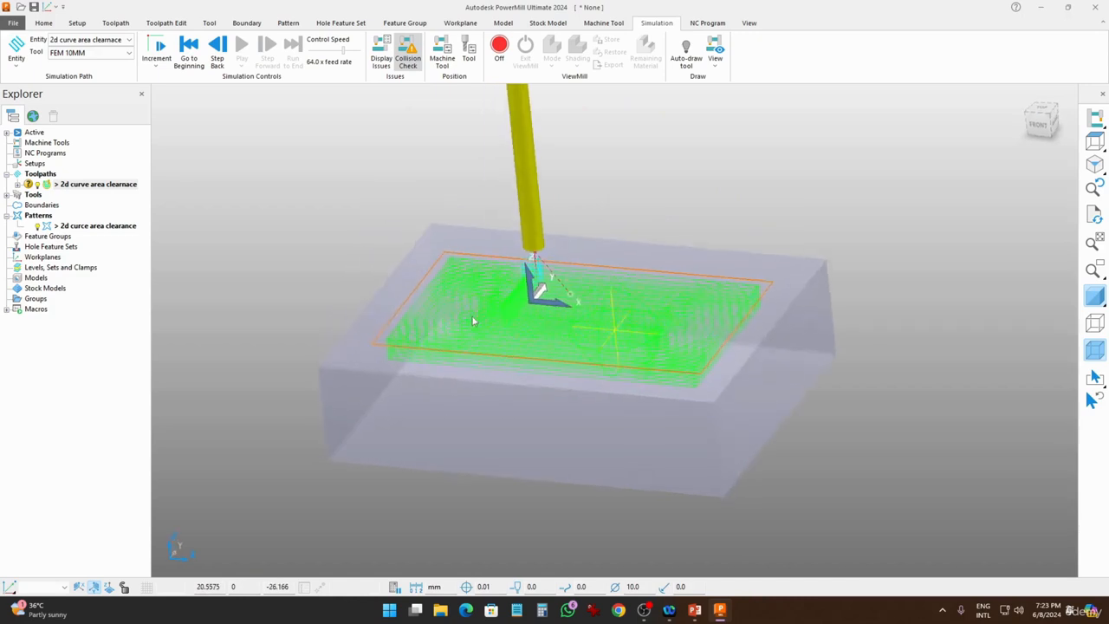
Step: Edit the toolpath's settings back to the Offset style, recalculate it, dismiss the plunge warning and close the settings
right_click(82, 186)
click(111, 223)
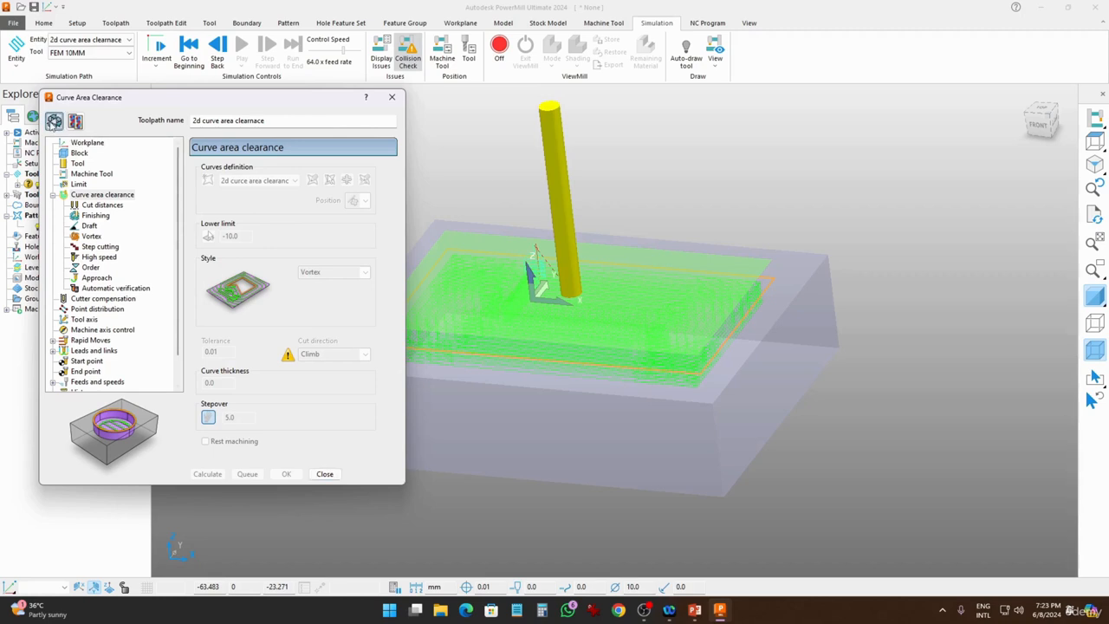
click(54, 121)
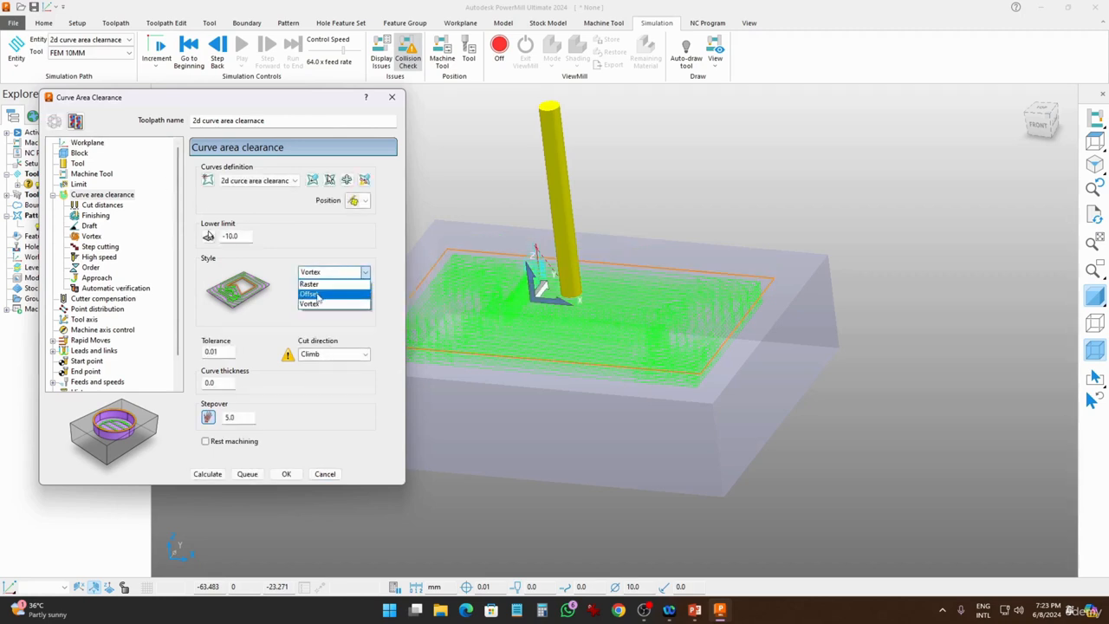
click(318, 296)
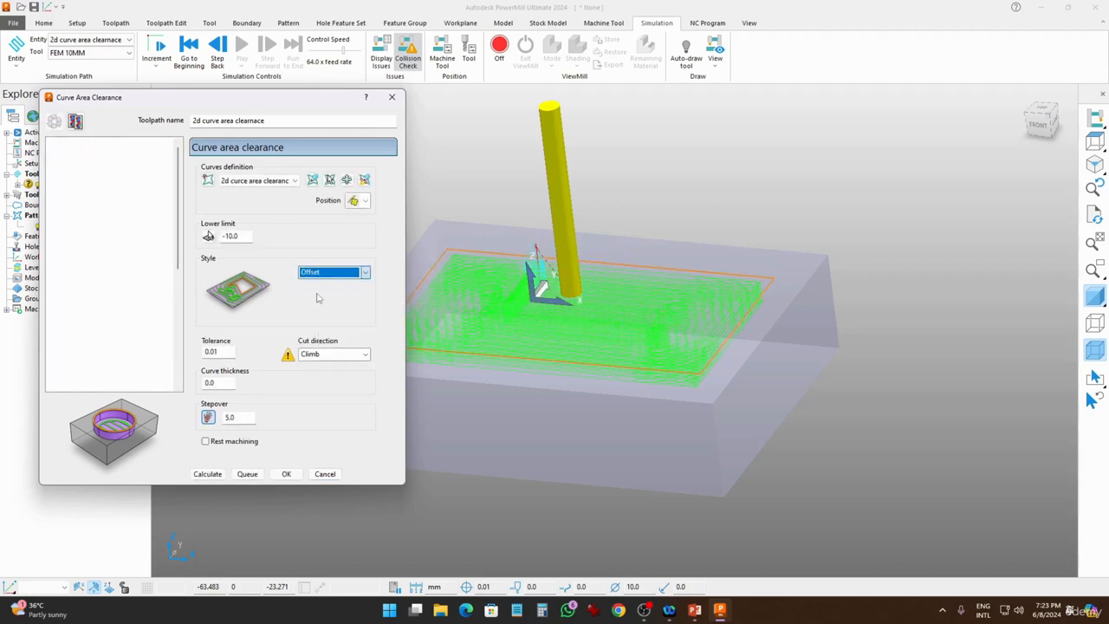
click(221, 475)
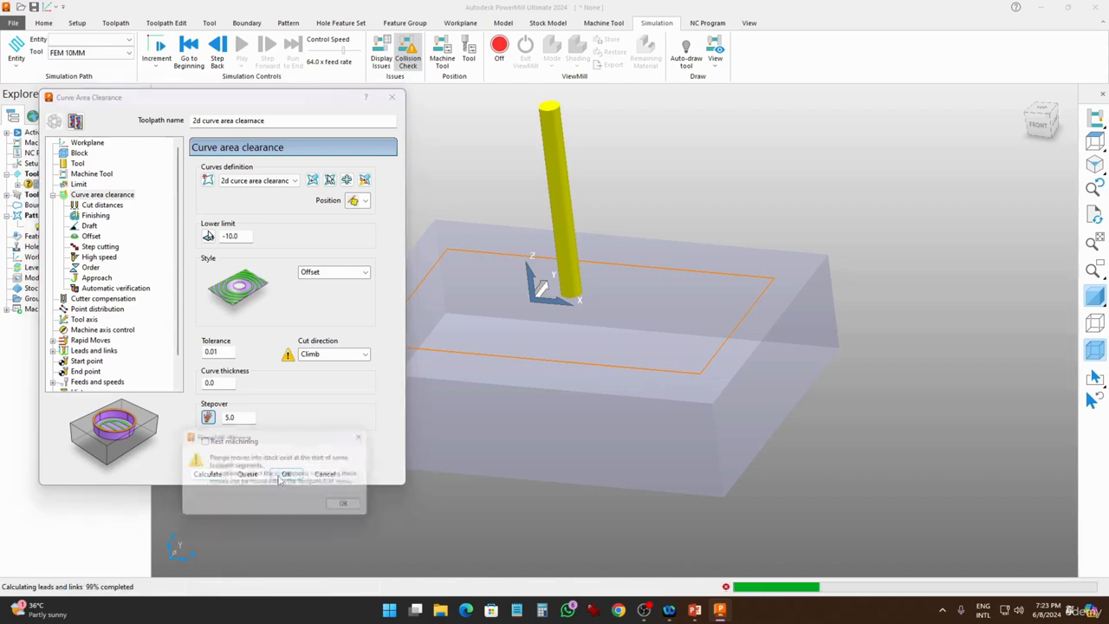
click(351, 508)
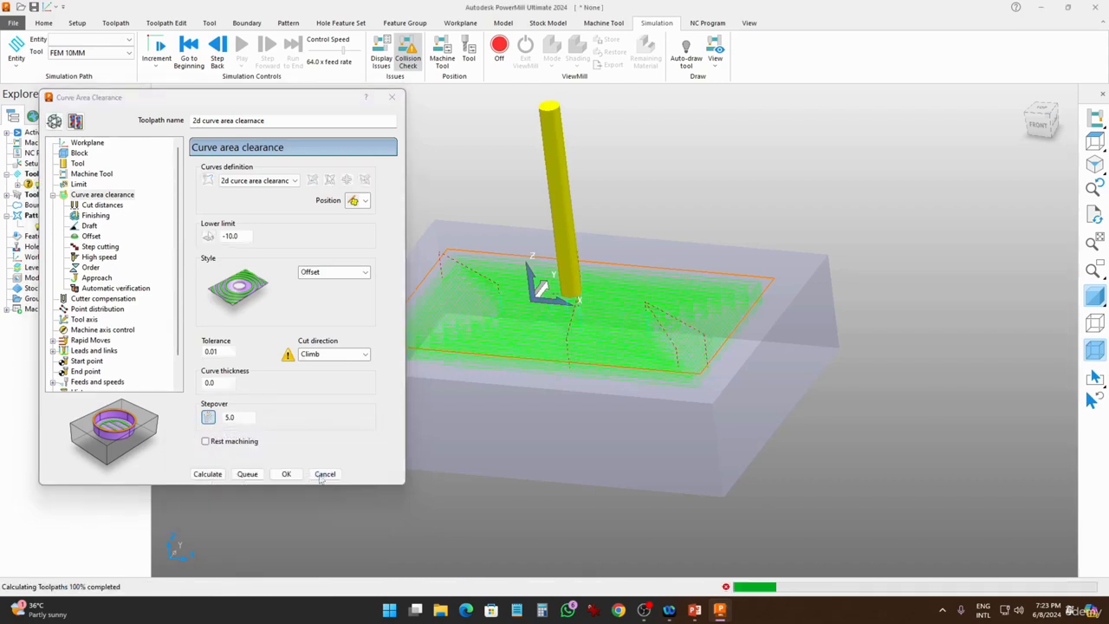
click(326, 474)
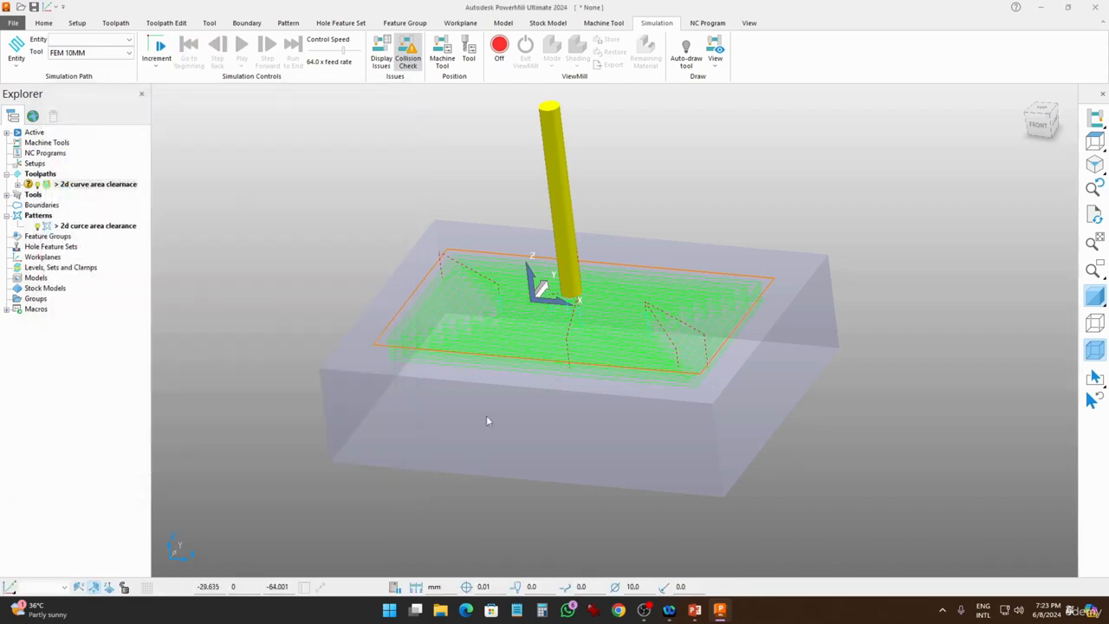
Step: Turn on ViewMill and simulate the Offset toolpath's material removal to the end, adjusting the speed to 21.0 x feed rate
click(500, 47)
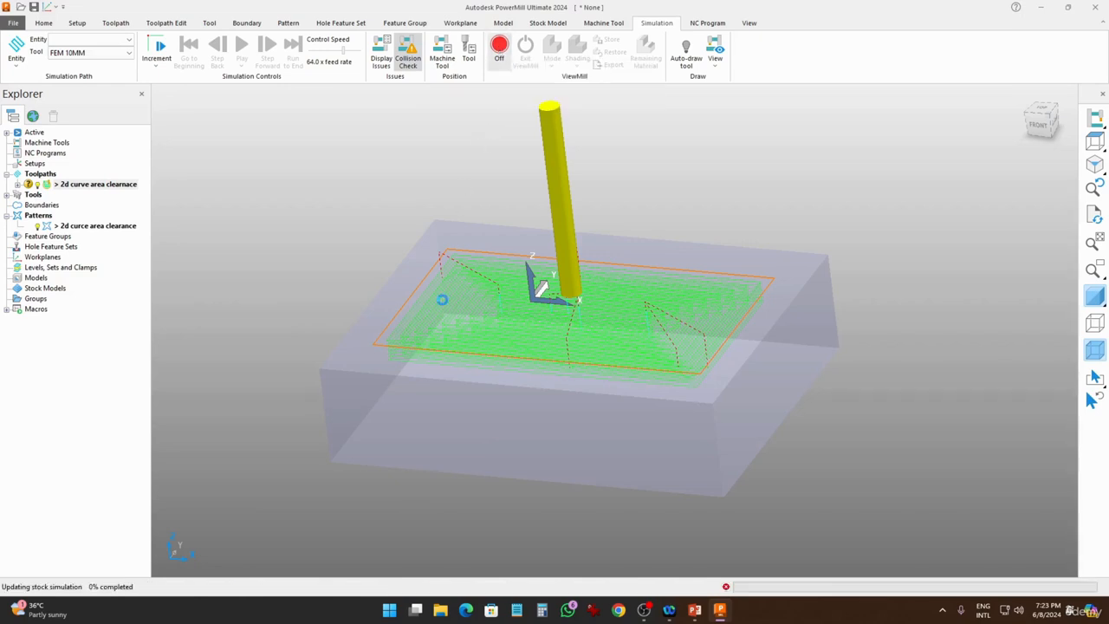
middle_drag(480, 394, 468, 299)
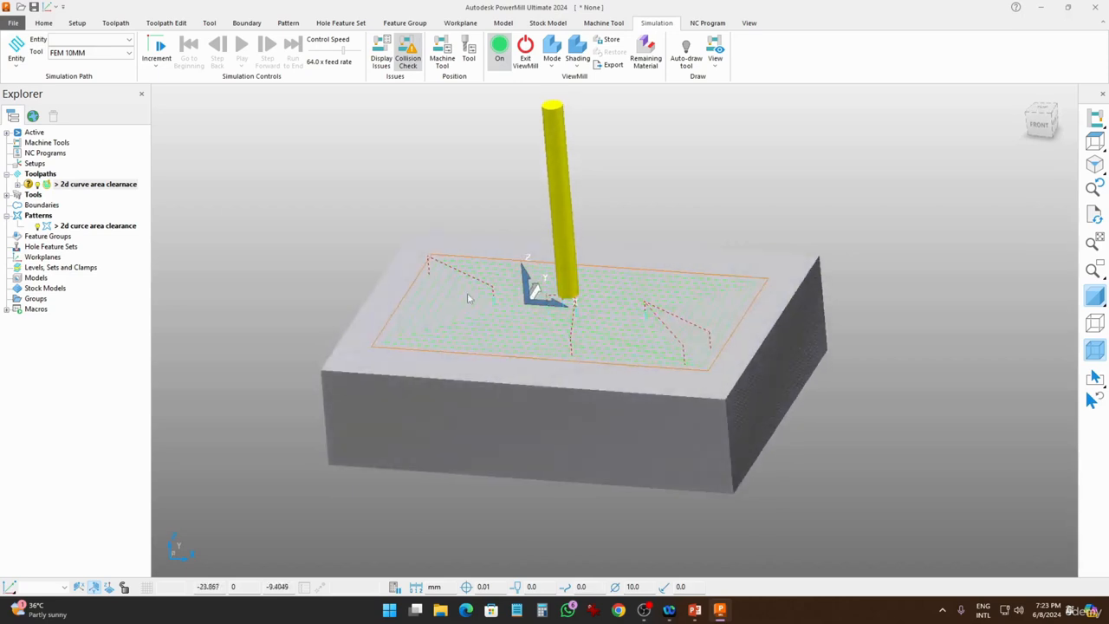
click(96, 40)
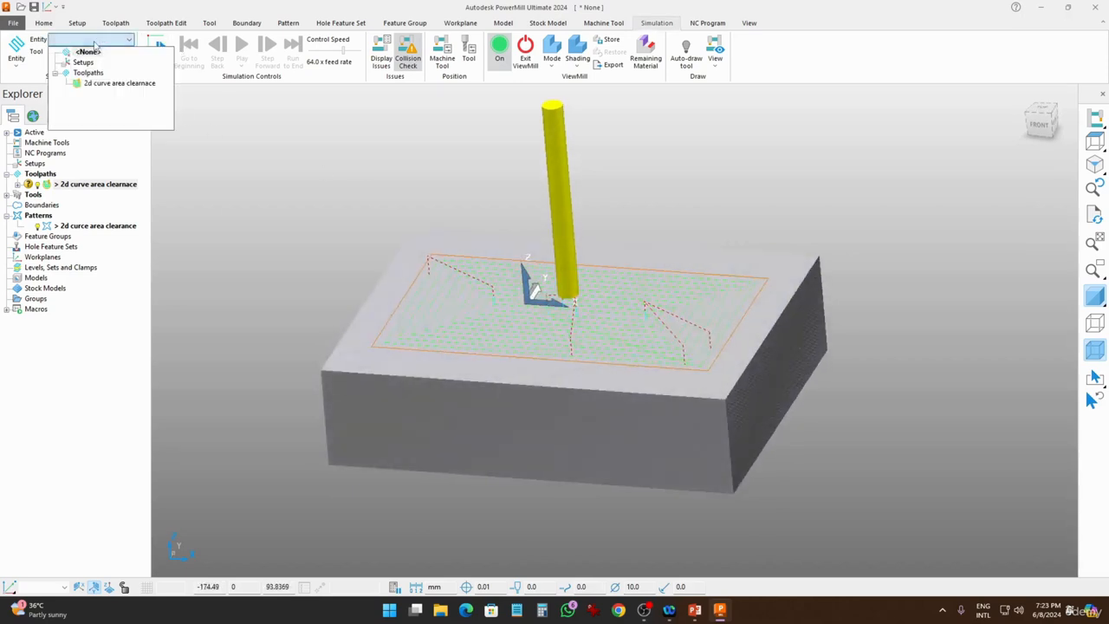
click(113, 83)
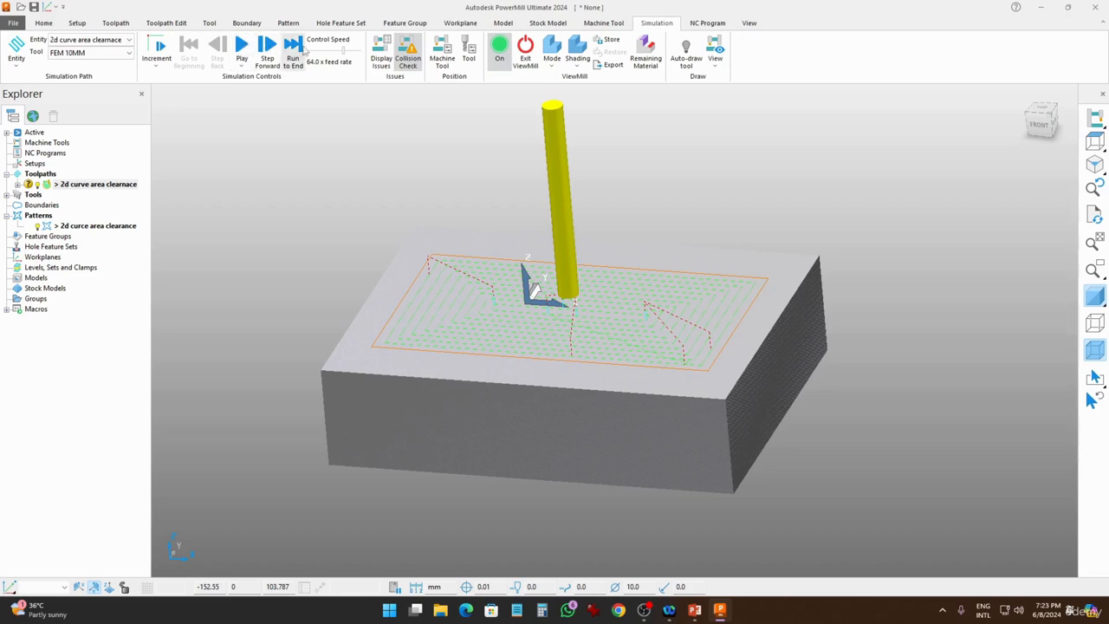
click(238, 50)
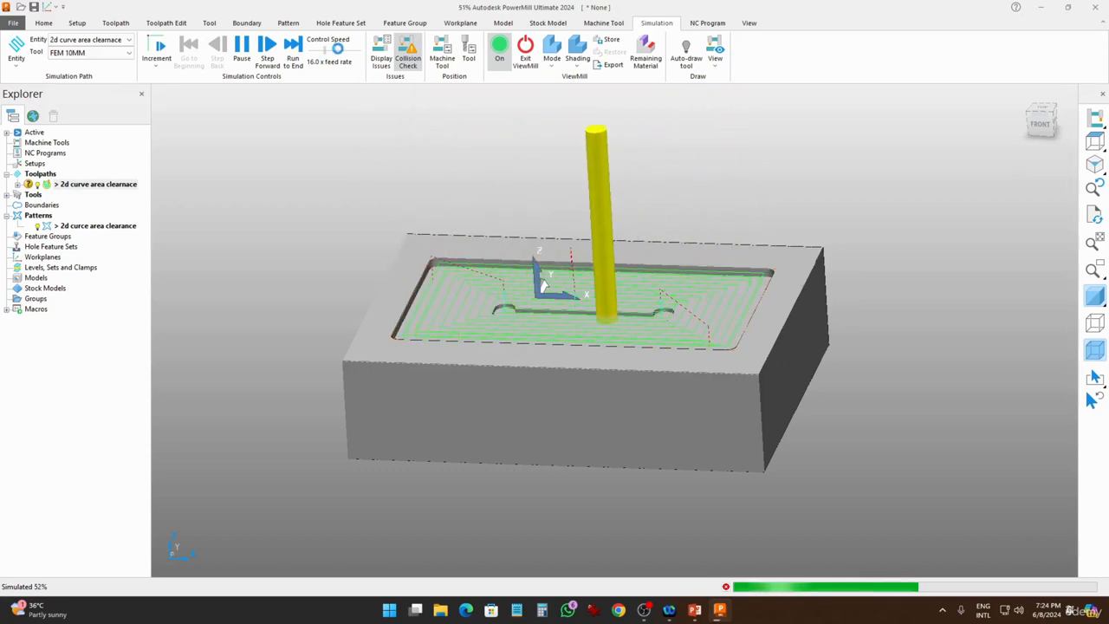
click(338, 50)
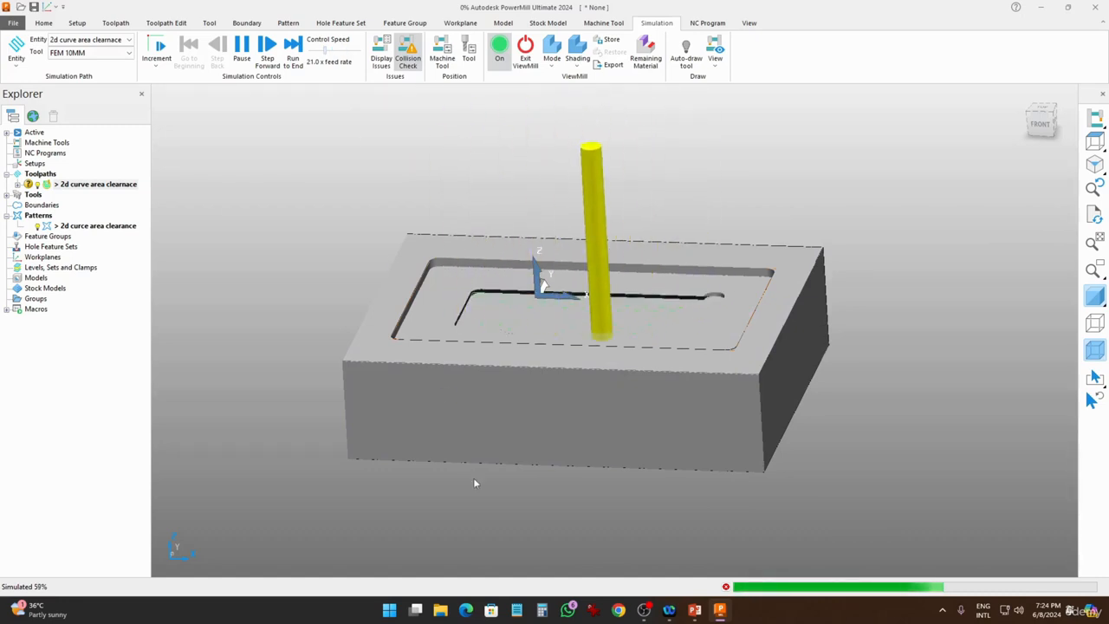
middle_drag(476, 480, 660, 325)
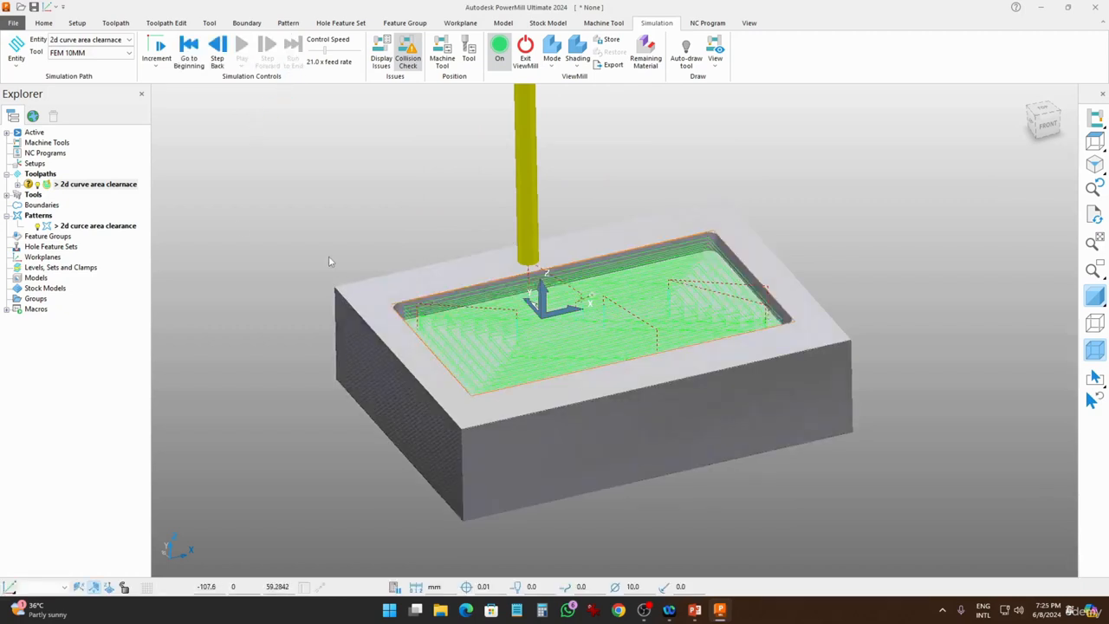
Step: Examine the machined rectangular pocket and its Offset passes in the simulated stock, up close and from several angles
mouse_move(678, 364)
middle_down()
mouse_move(671, 386)
mouse_move(662, 367)
middle_up()
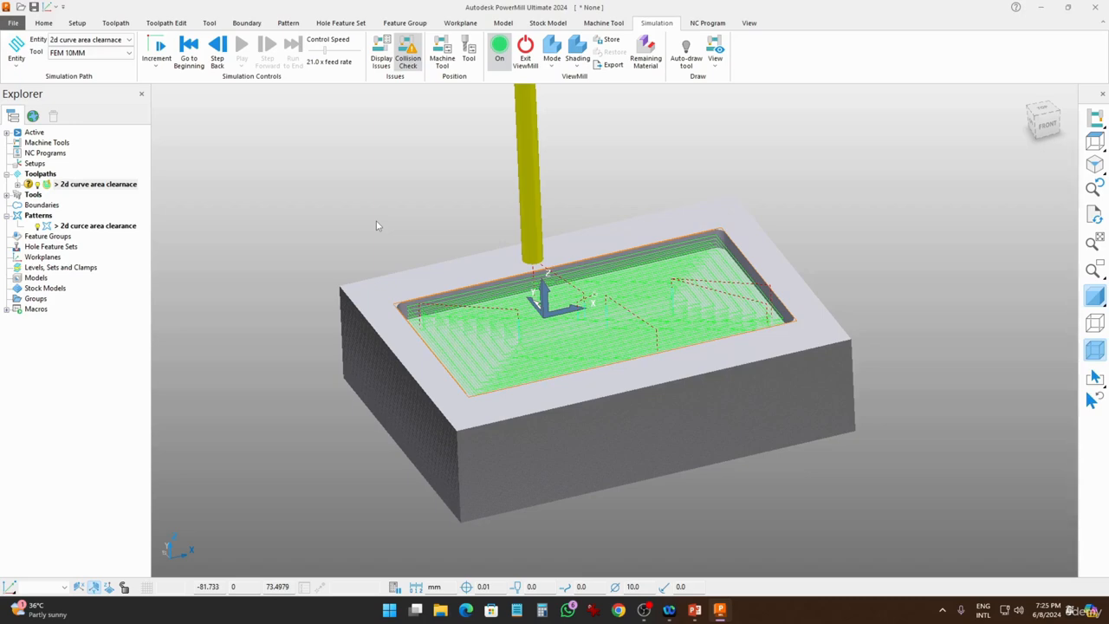
middle_drag(429, 221, 614, 316)
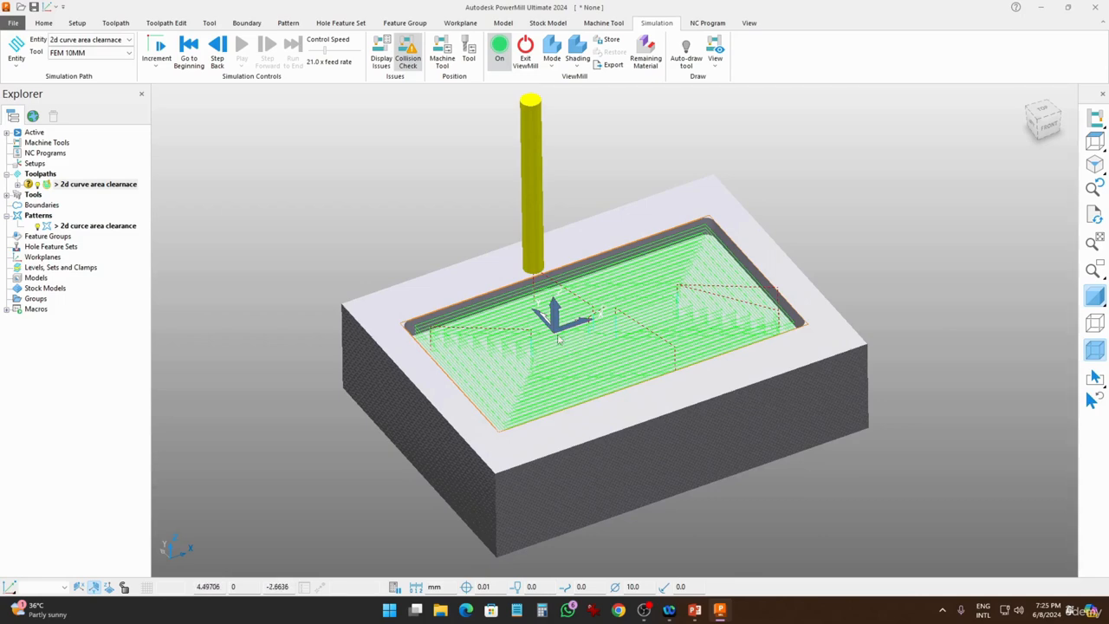
middle_drag(511, 375, 477, 319)
scroll(537, 339, up, 4)
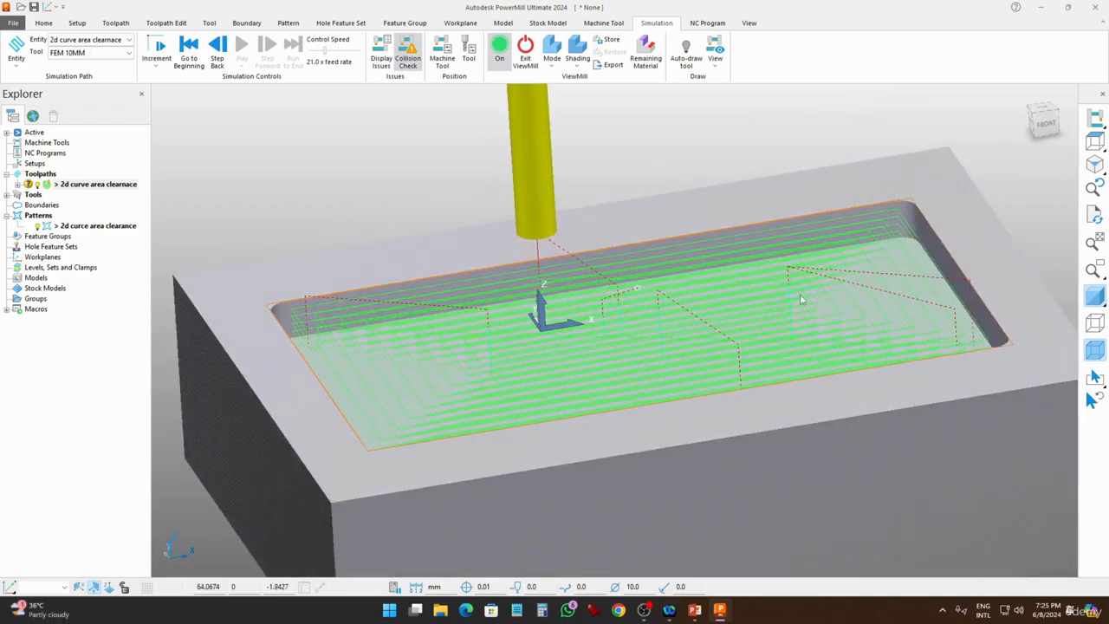
middle_drag(867, 278, 778, 331)
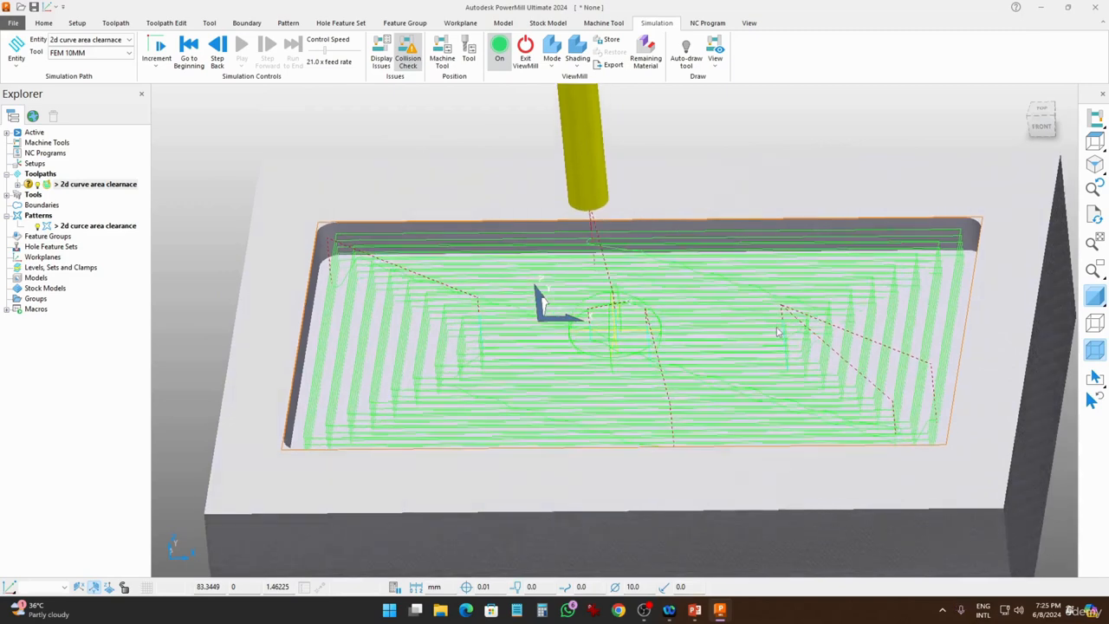
scroll(663, 335, down, 3)
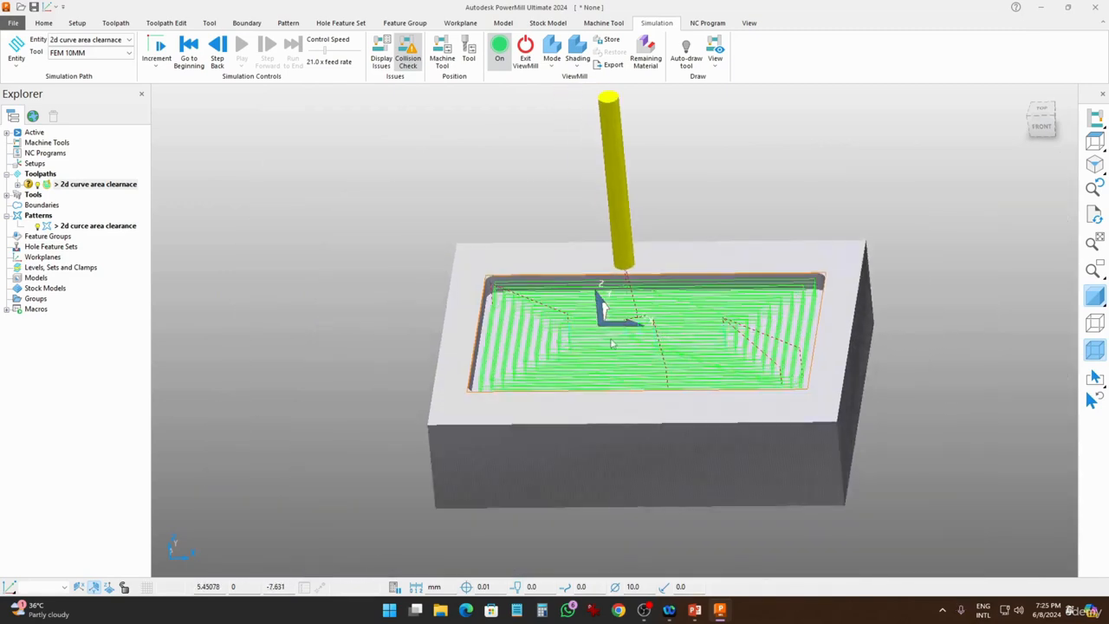